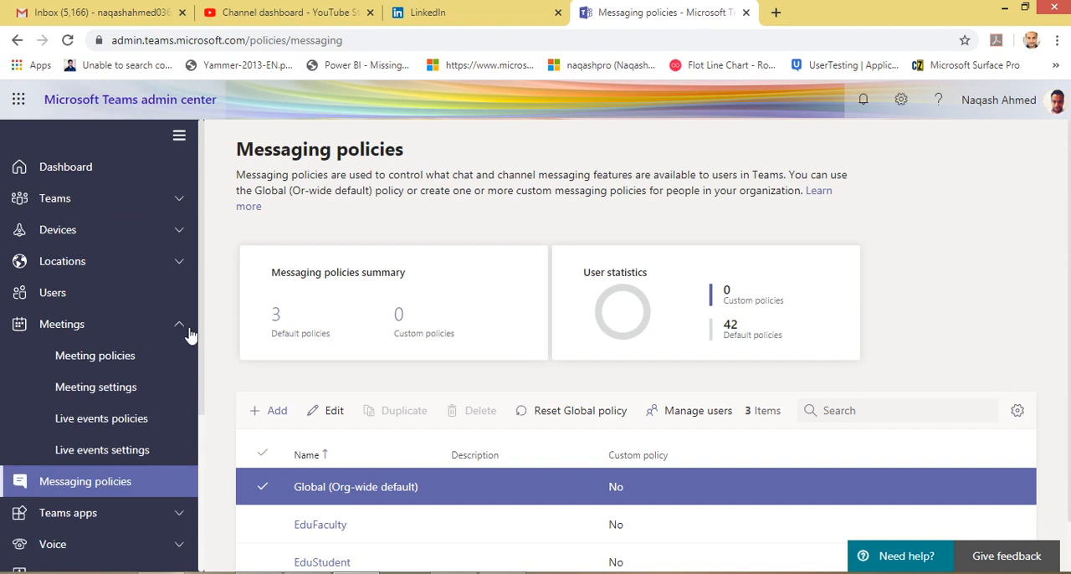
Open the Global (Org-wide default) policy under Messaging policies and look through its messaging settings.
left_click(179, 326)
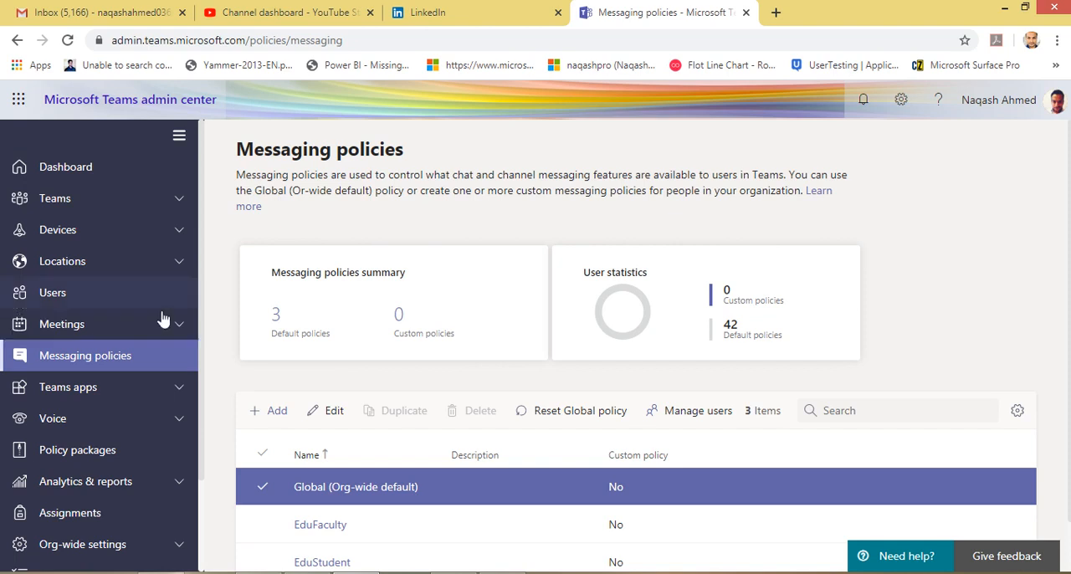
left_click_drag(201, 302, 201, 344)
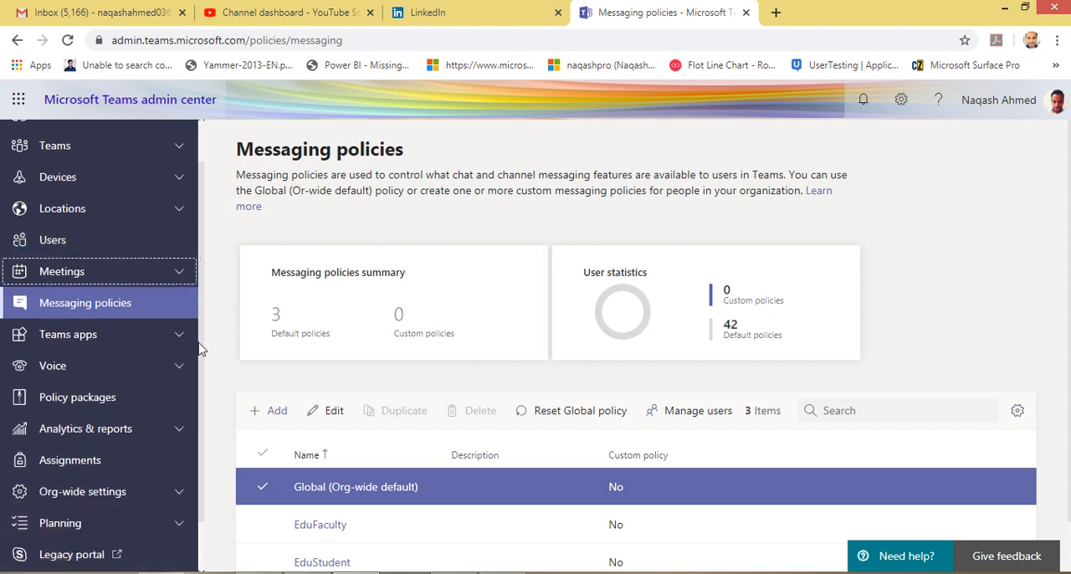
left_click(118, 311)
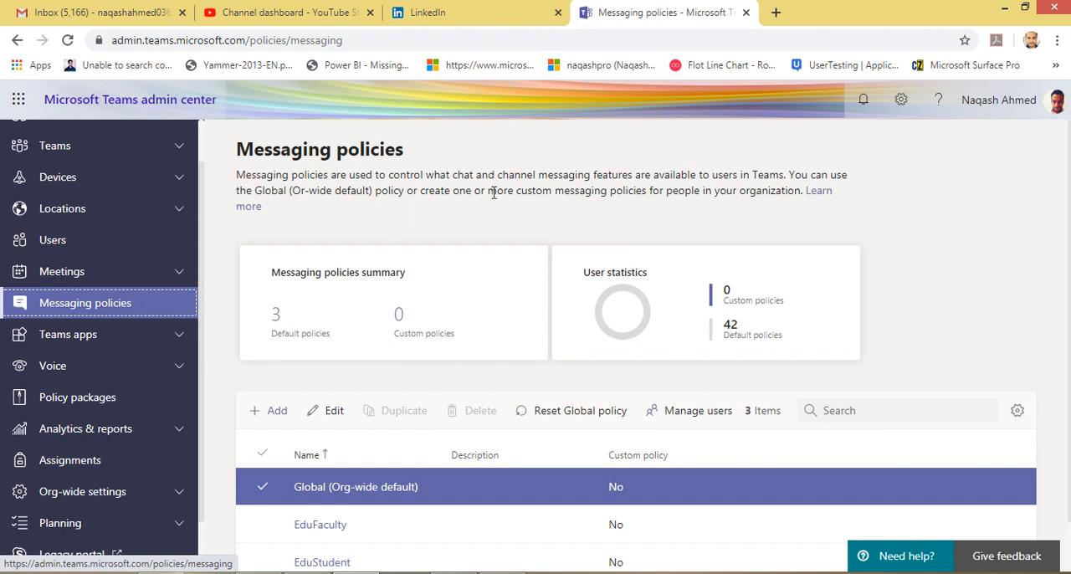
scroll(494, 192, "down", 1)
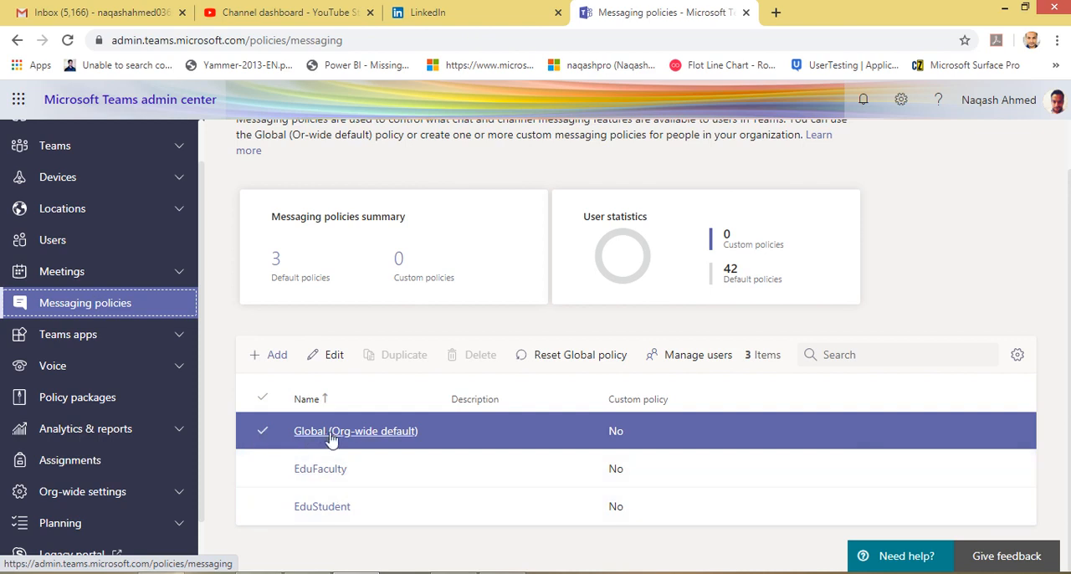
left_click(330, 433)
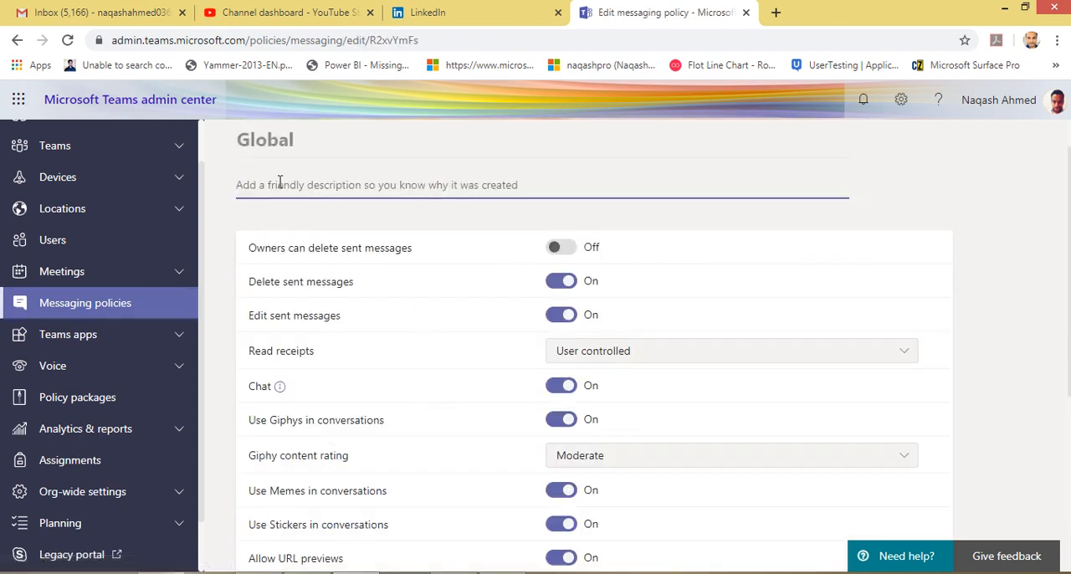
scroll(353, 308, "down", 1)
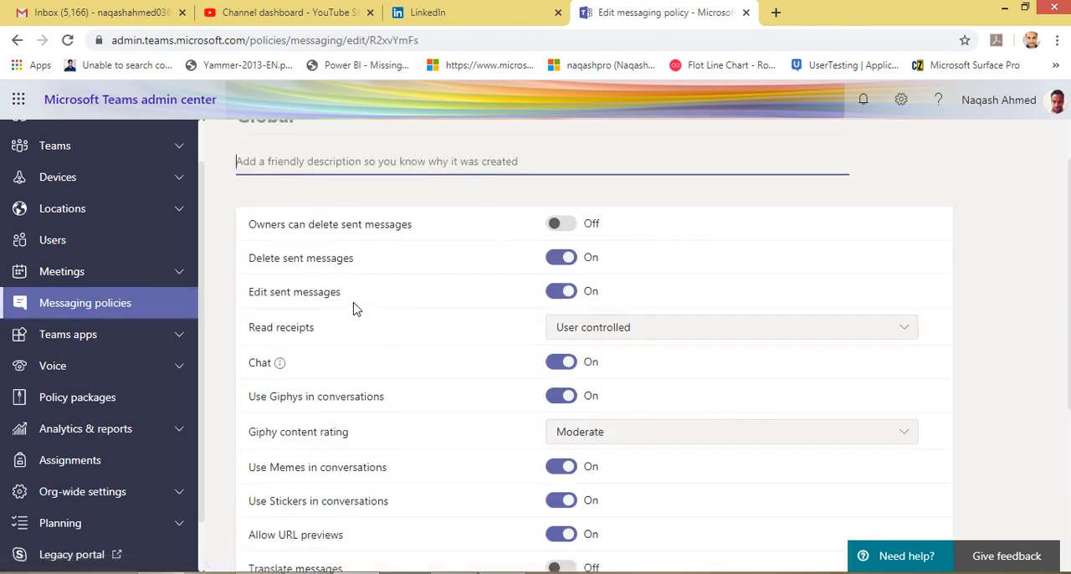
scroll(421, 323, "down", 4)
scroll(420, 332, "up", 5)
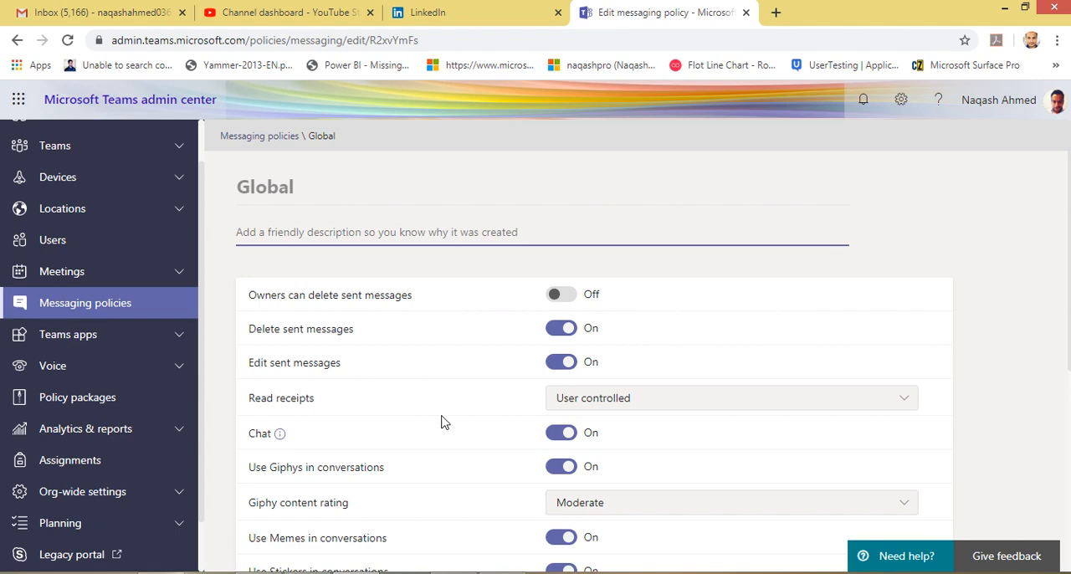
Switch to the Microsoft Teams app and look through the General channel posts of the Notch 365 Education team.
left_click(259, 573)
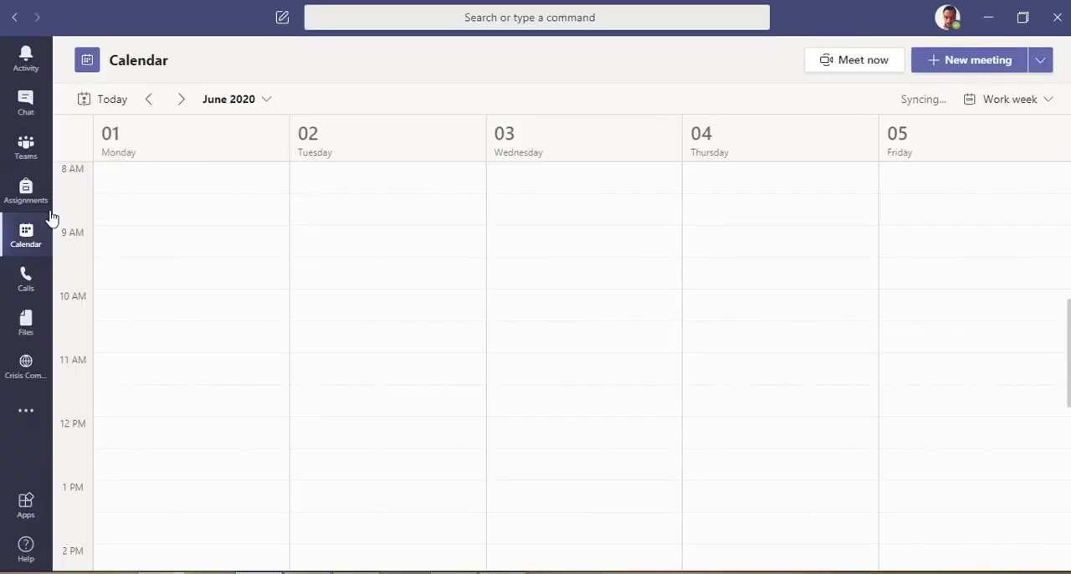
left_click(25, 145)
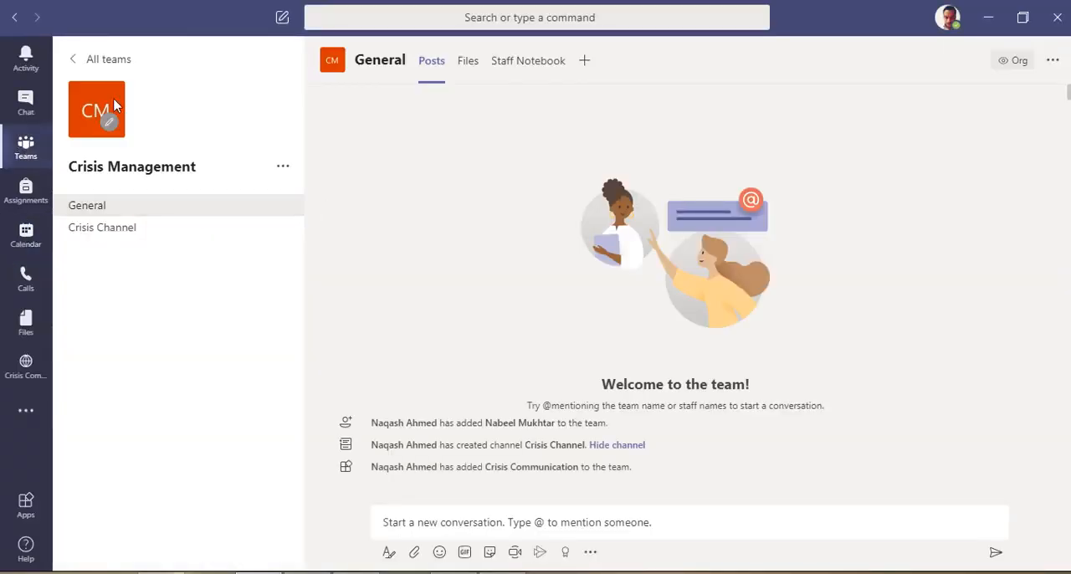
left_click(78, 63)
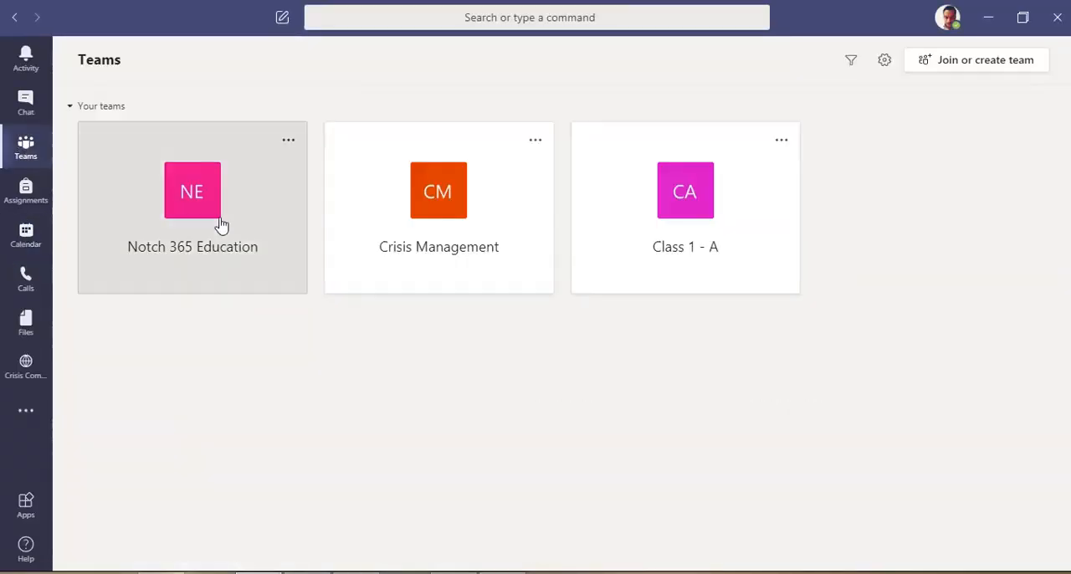
left_click(292, 241)
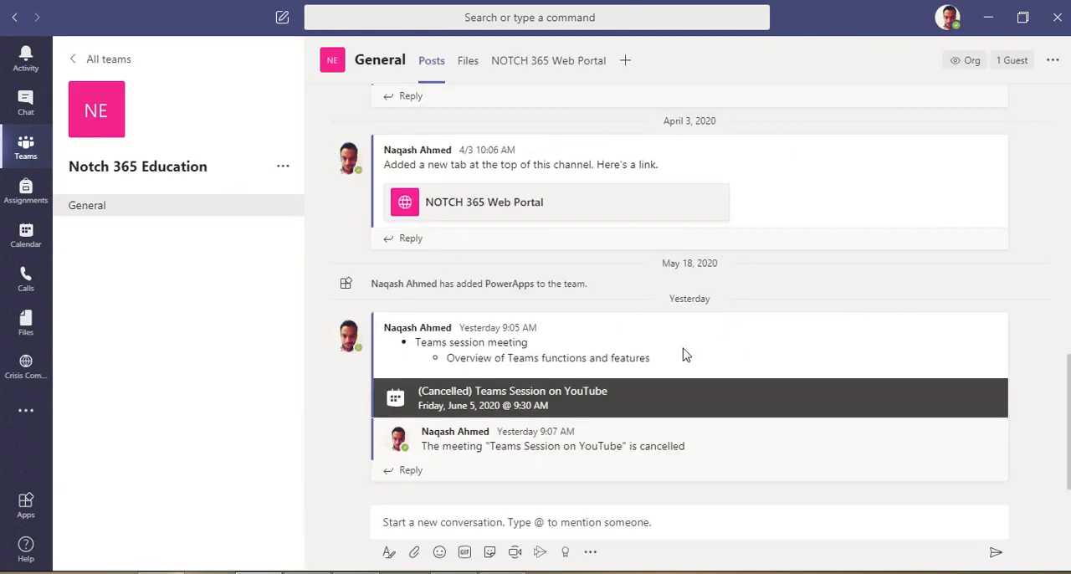
scroll(962, 363, "up", 1)
scroll(963, 364, "down", 1)
scroll(954, 318, "up", 6)
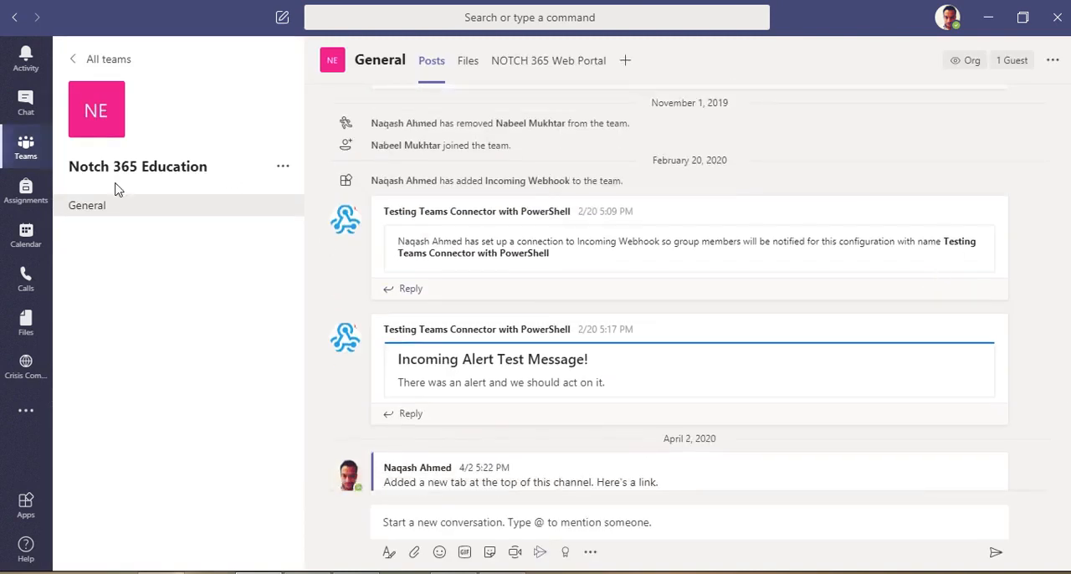
Delete the post about the added Crisis Communication tab from the Crisis Channel of the Crisis Management team.
left_click(71, 60)
left_click(431, 239)
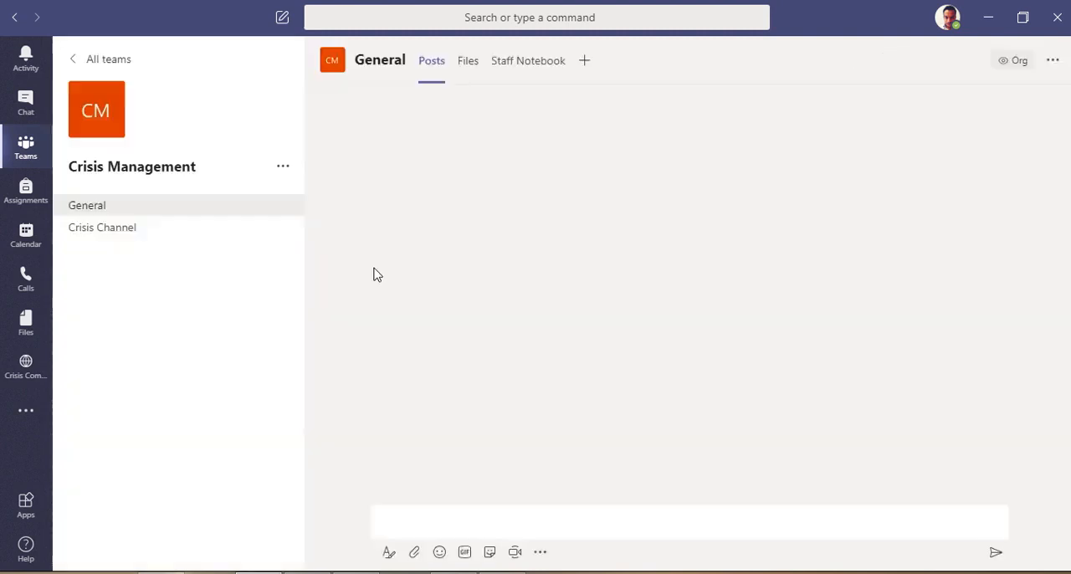
left_click(123, 231)
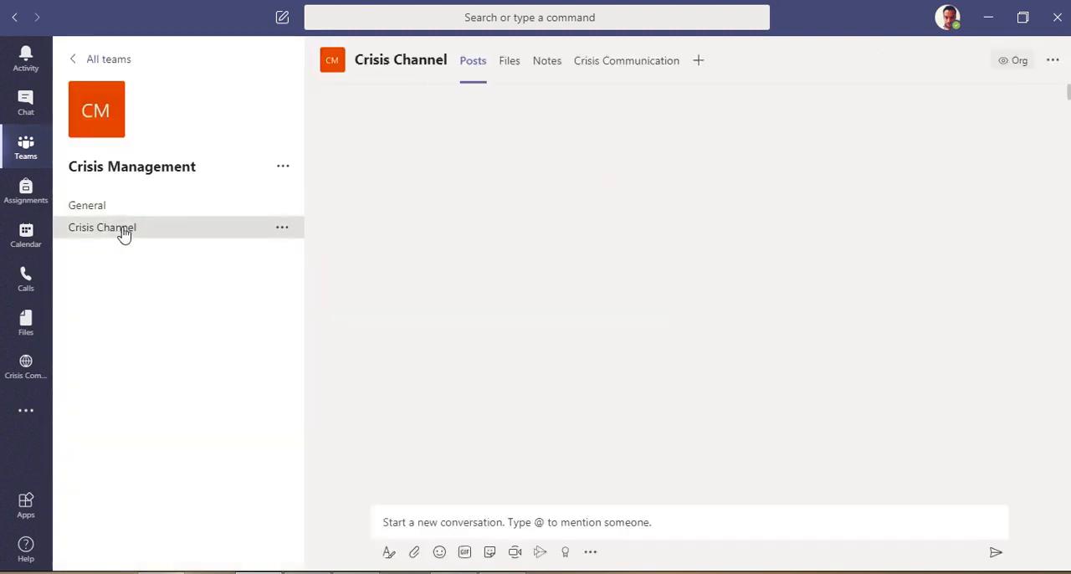
left_click(993, 358)
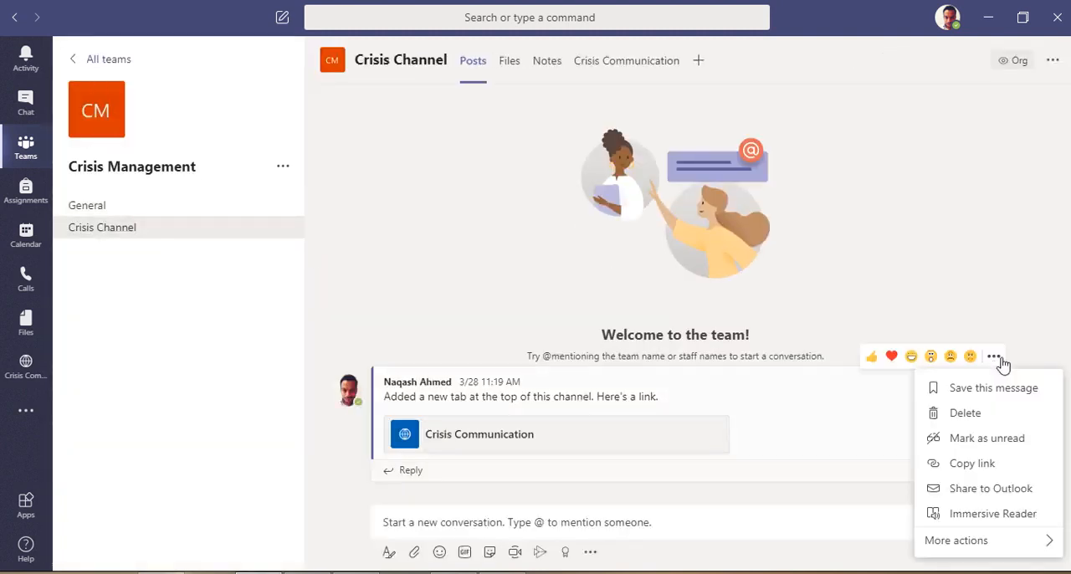
left_click(964, 415)
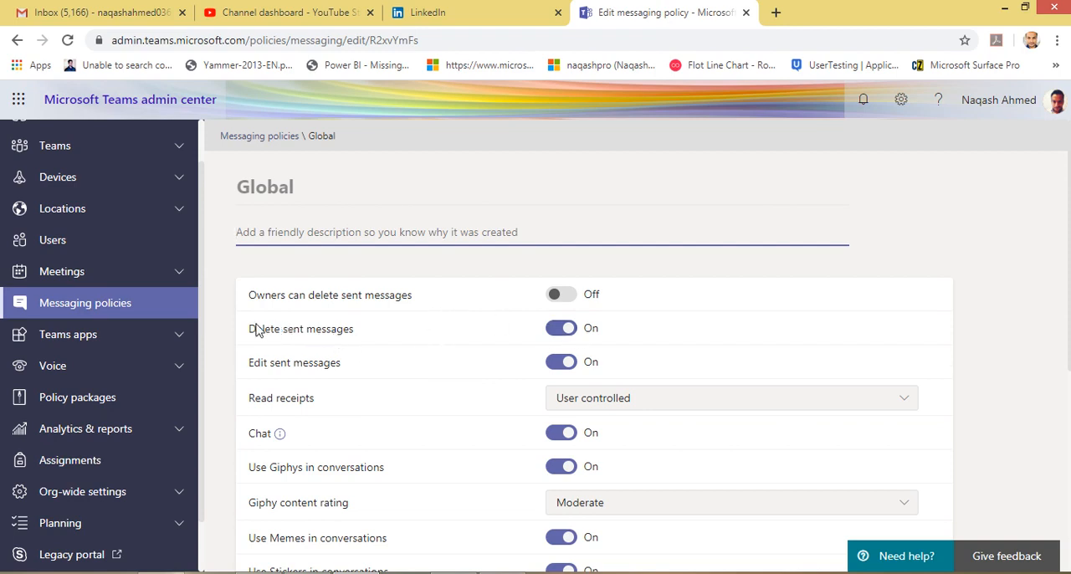
Switch back to the Teams admin center and check the Global policy's Delete sent messages setting and the available Read receipts options.
left_click_drag(251, 329, 358, 331)
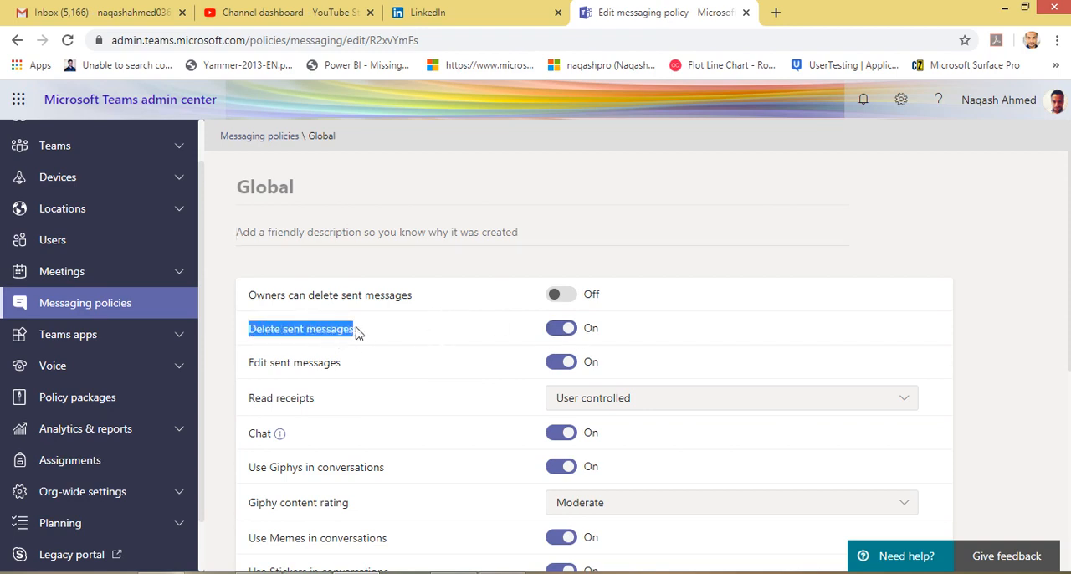
left_click(268, 333)
scroll(326, 352, "down", 2)
scroll(301, 363, "up", 2)
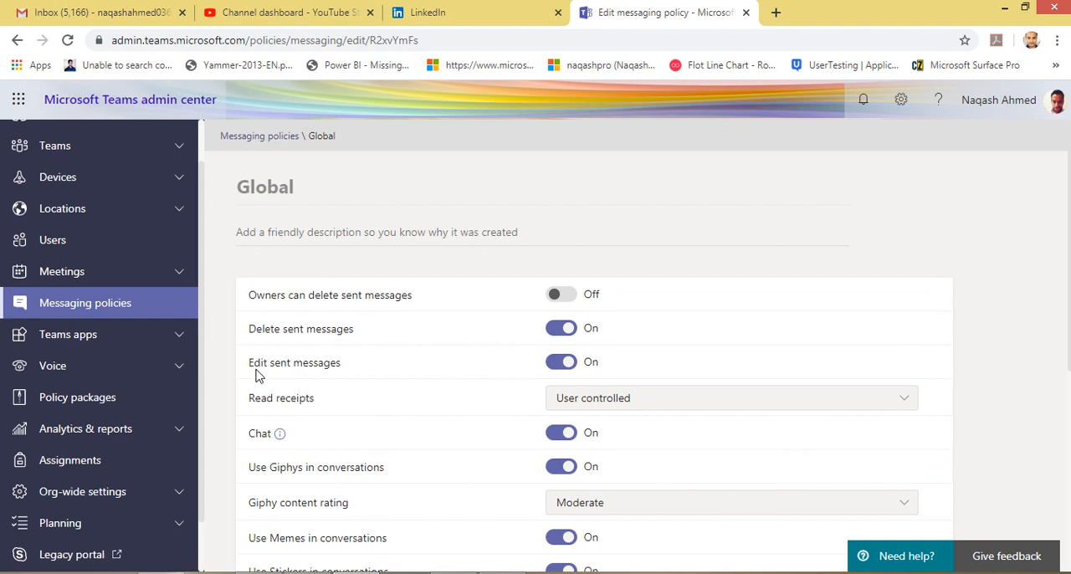
left_click(649, 405)
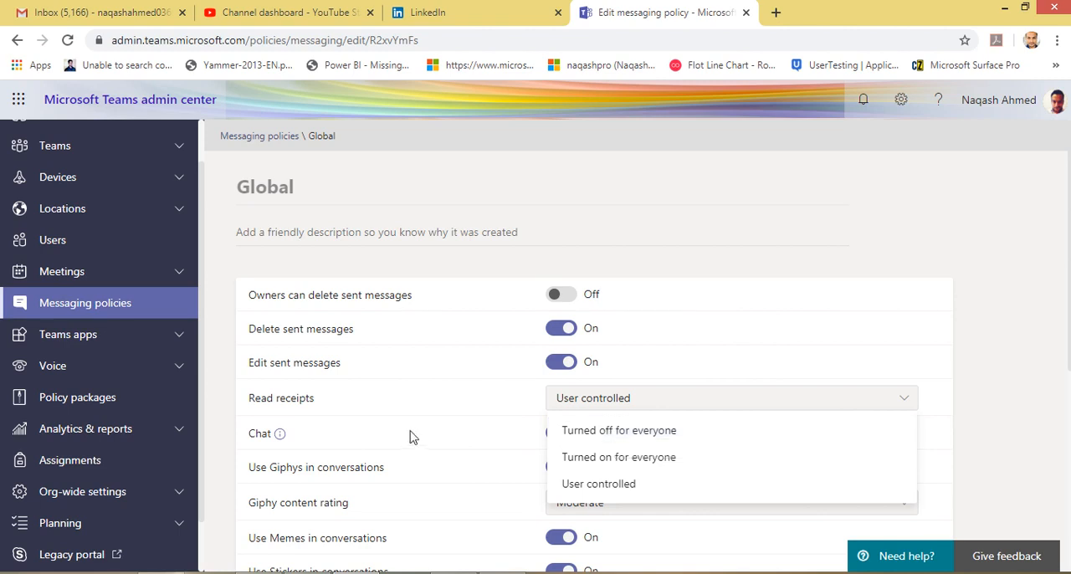
scroll(411, 435, "down", 1)
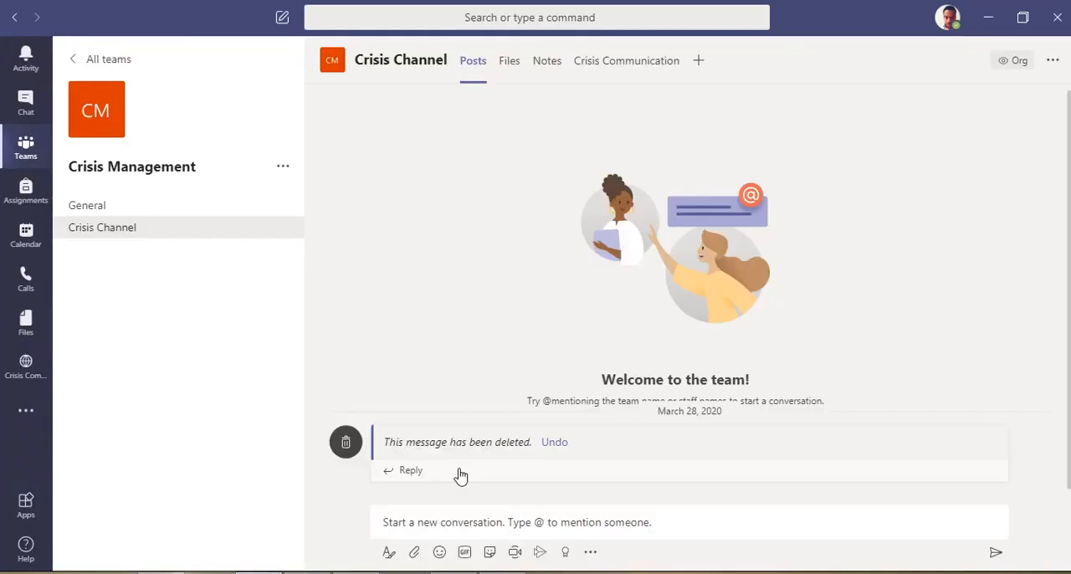
Browse the GIFs offered for a Crisis Channel post in Teams and check the Giphy content rating options in the Global policy.
left_click(469, 554)
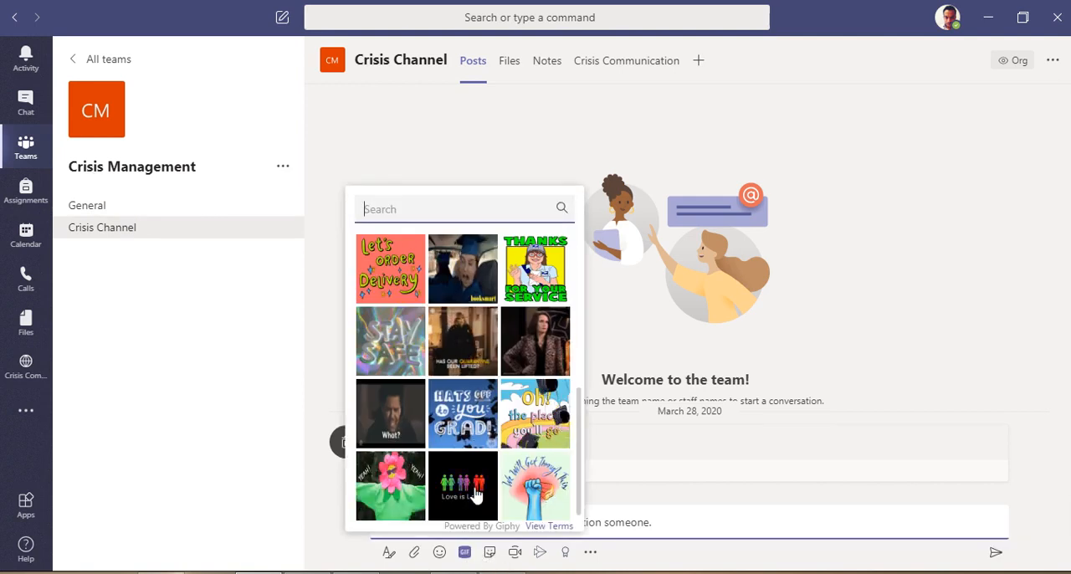
scroll(468, 402, "down", 3)
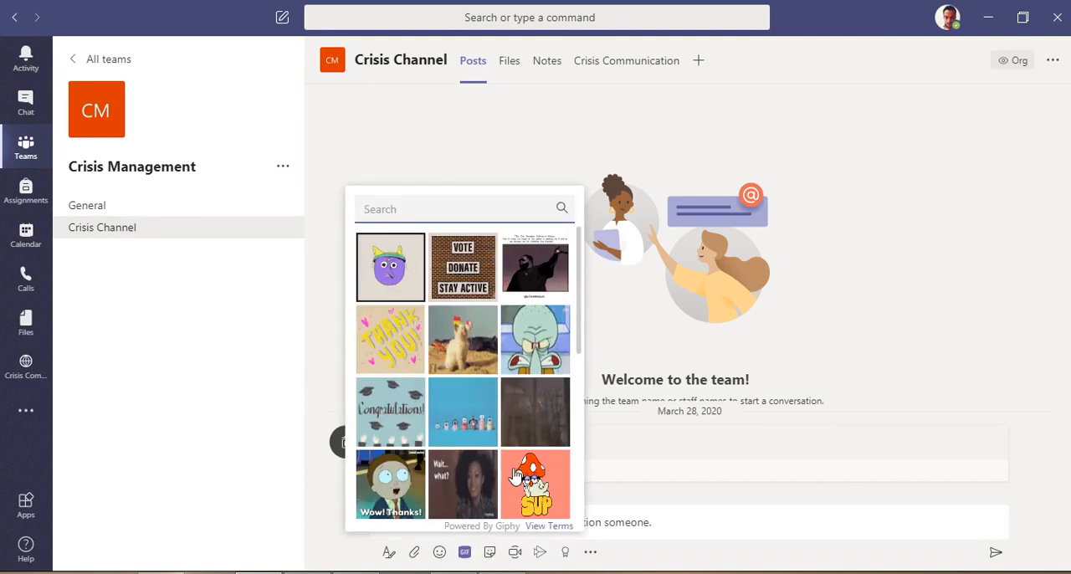
left_click(465, 554)
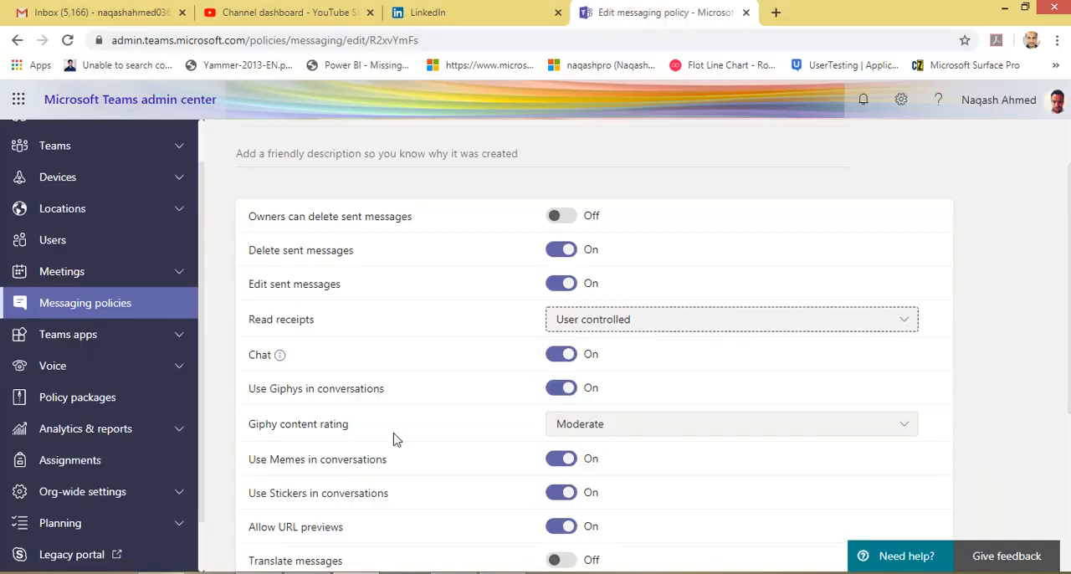
left_click(600, 346)
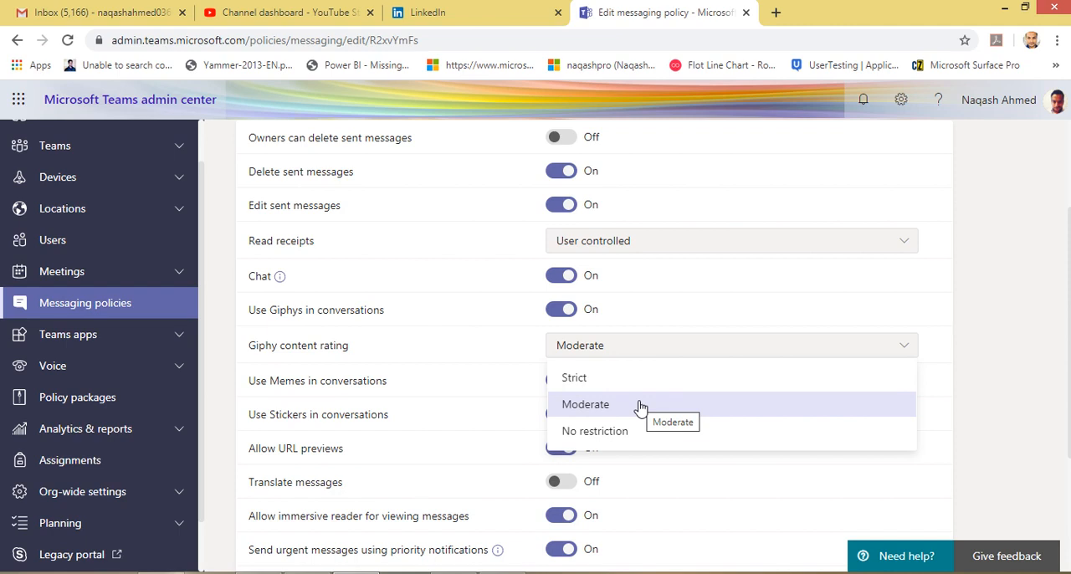
left_click(974, 386)
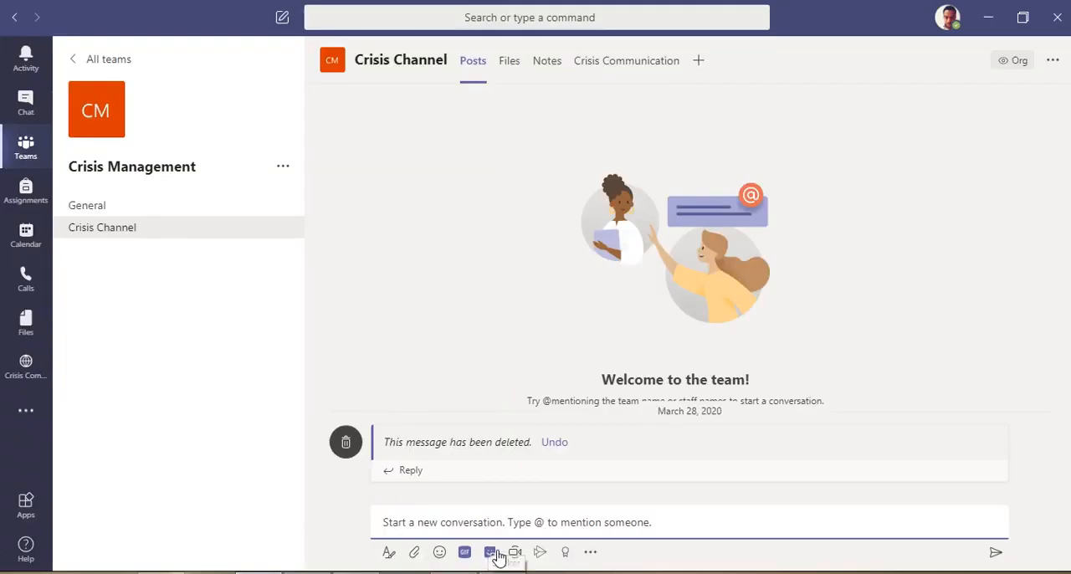
Switch to Teams and browse the popular stickers and memes available for a new Crisis Channel conversation.
left_click(494, 554)
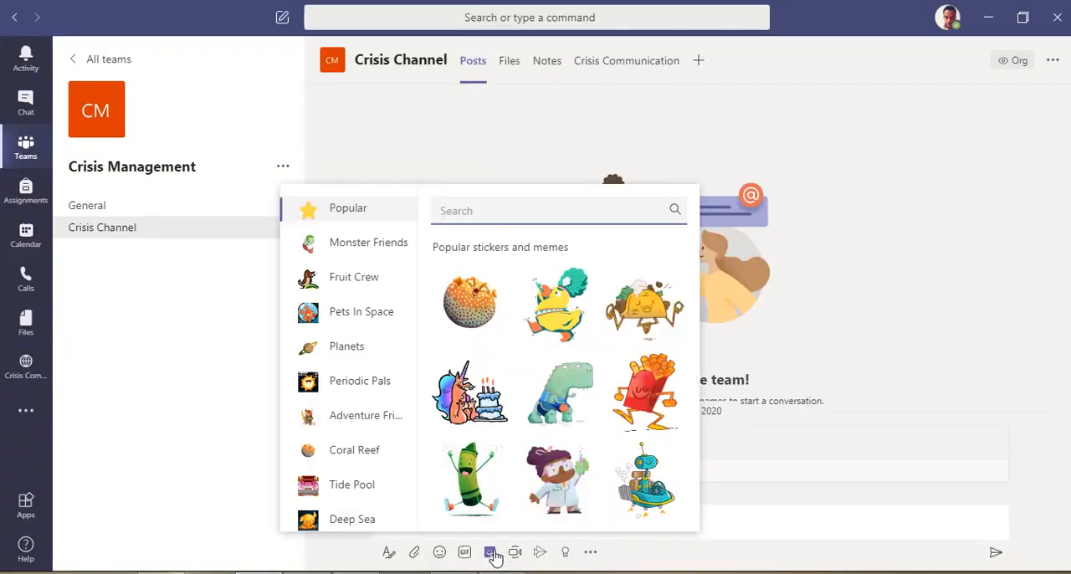
scroll(406, 460, "down", 5)
scroll(452, 523, "down", 3)
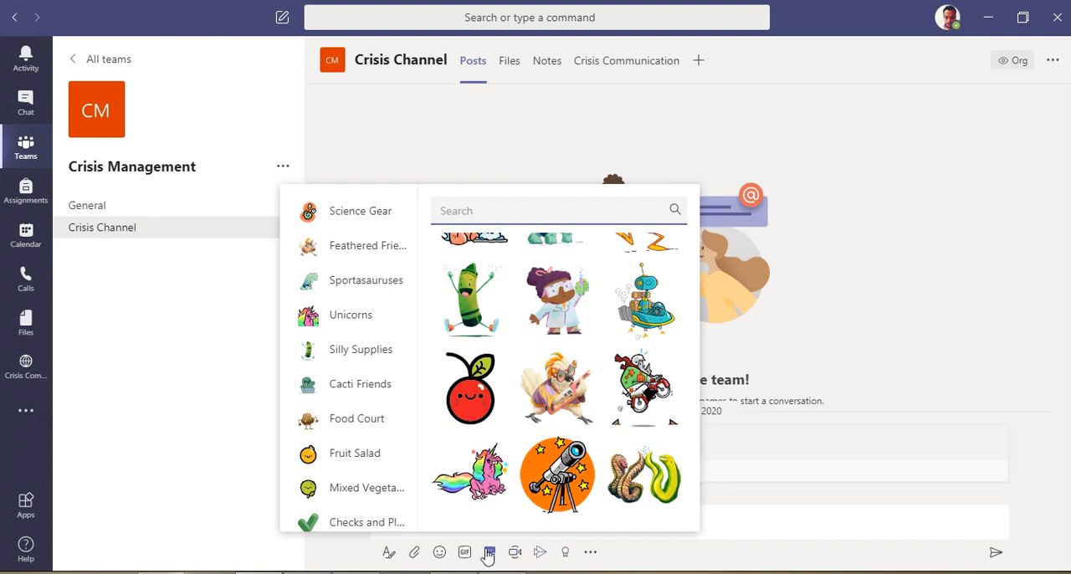
left_click(487, 553)
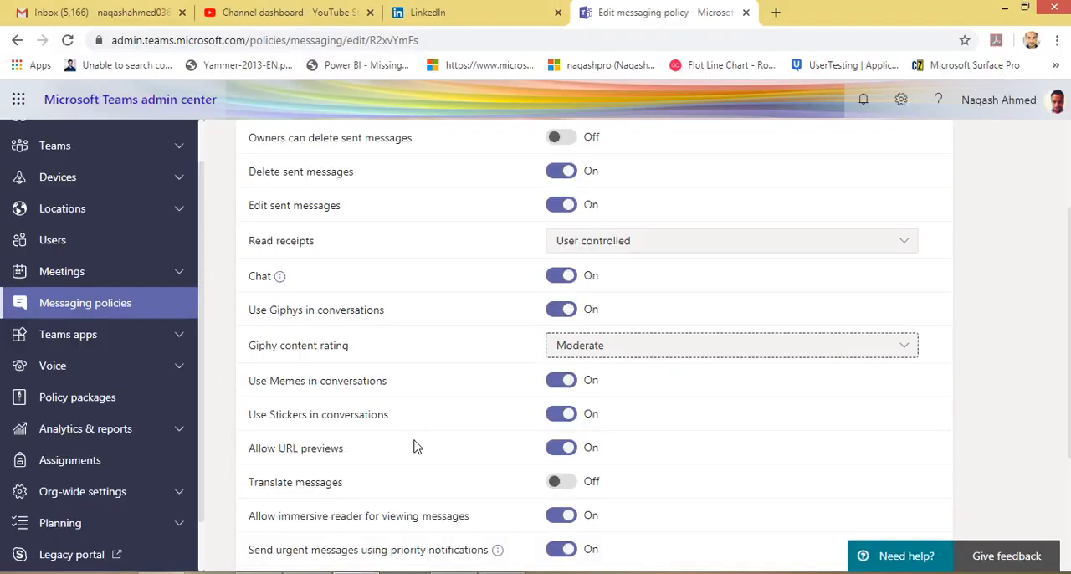
Check the remaining Global policy settings, and undo the deletion of the Crisis Channel message in Teams.
scroll(413, 445, "down", 3)
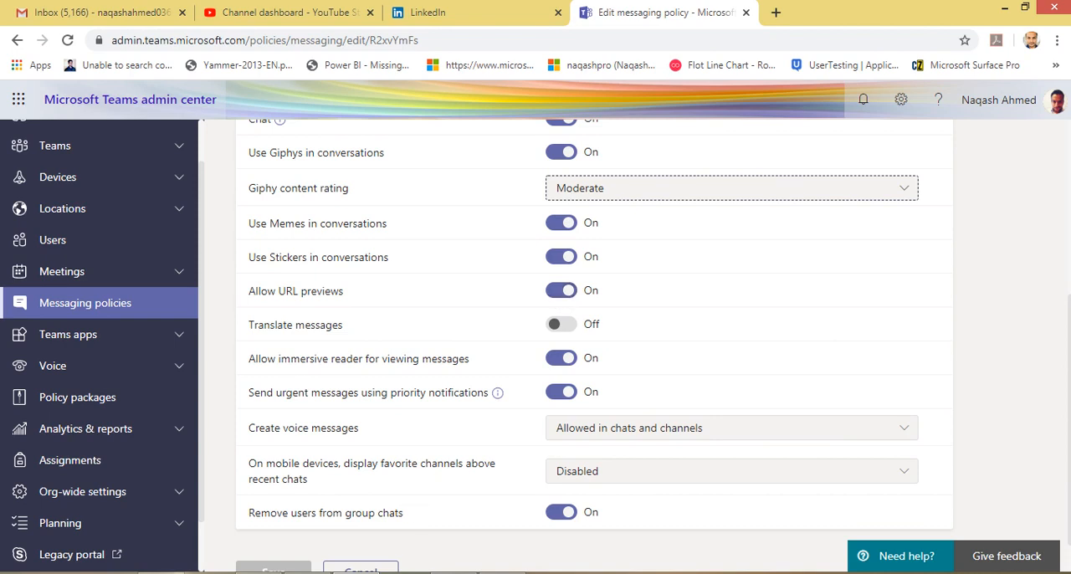
mouse_move(260, 573)
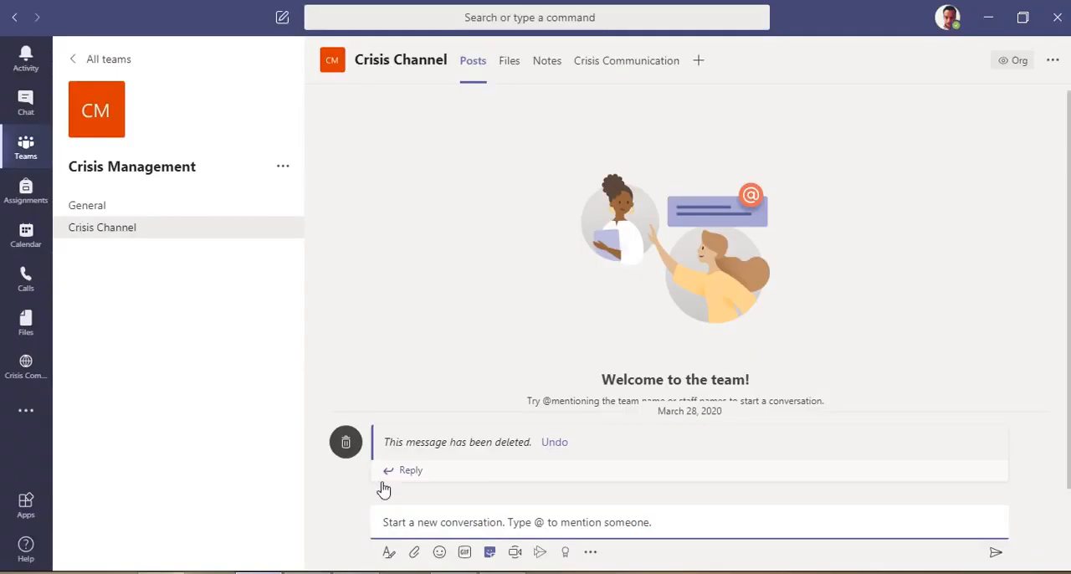
left_click(556, 444)
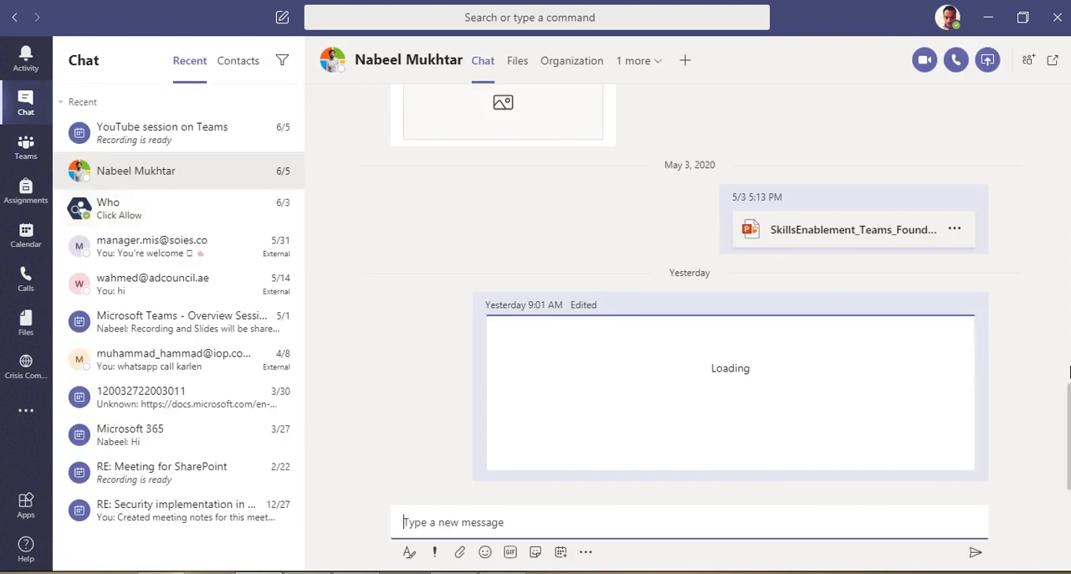
Open the earlier sent chat message about downloading and editing the video in Immersive Reader.
scroll(987, 282, "up", 2)
scroll(988, 282, "up", 3)
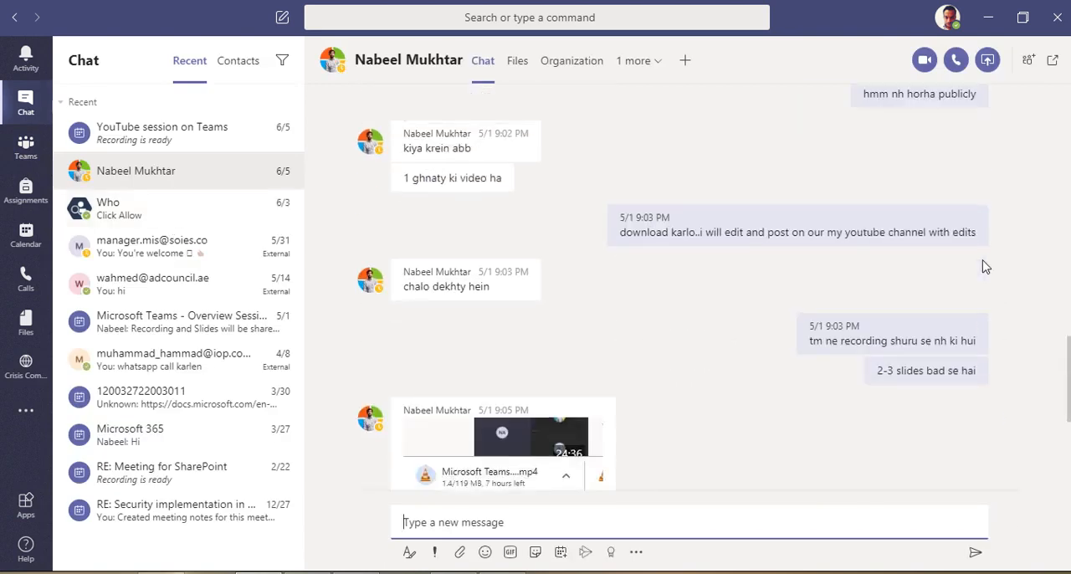
left_click(974, 234)
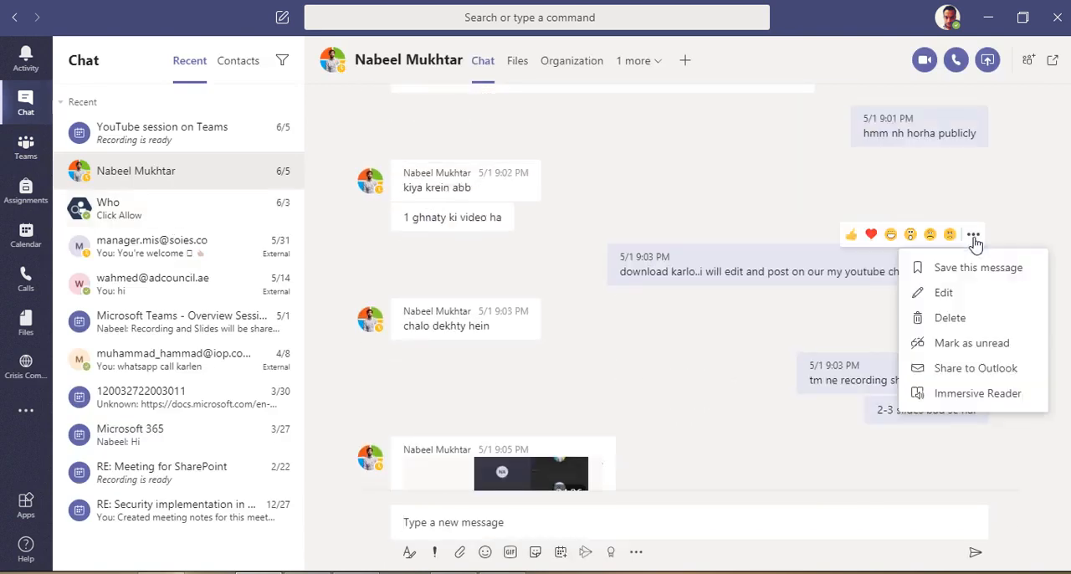
left_click(985, 401)
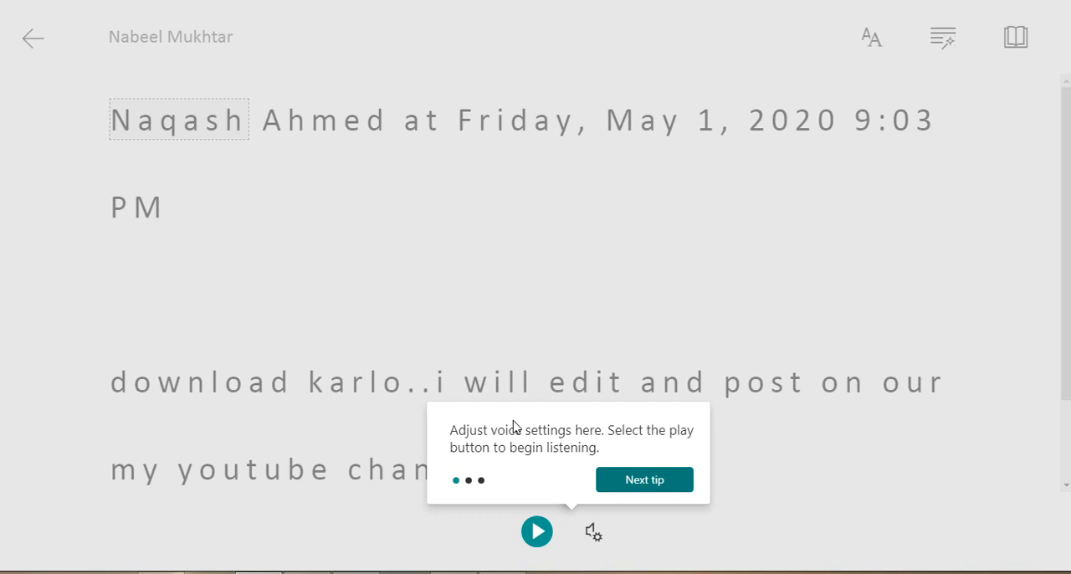
Go through the Immersive Reader tips, view the message text and return to the chat.
left_click(636, 480)
left_click(952, 136)
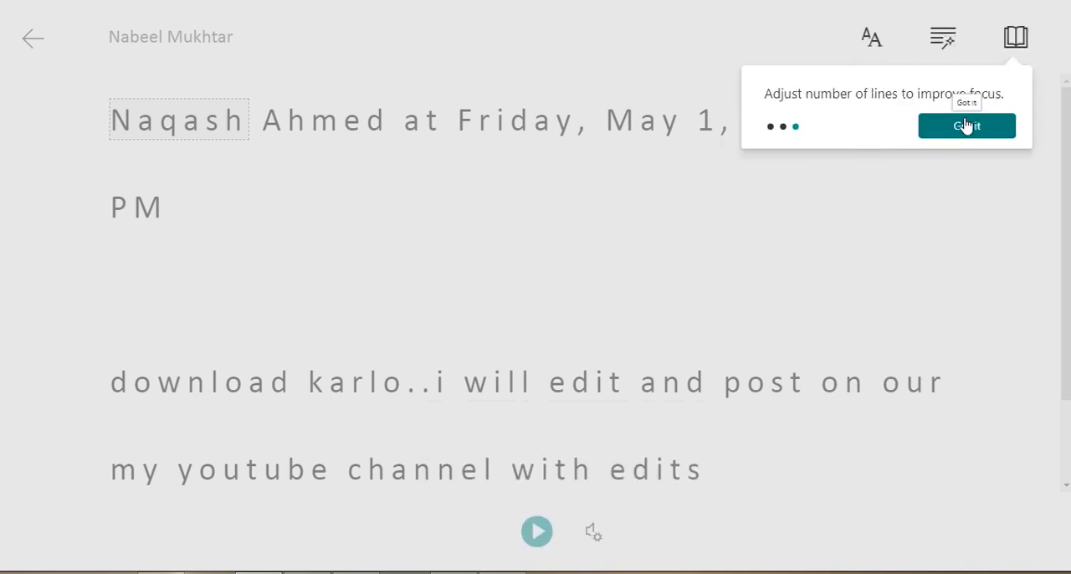
left_click(976, 132)
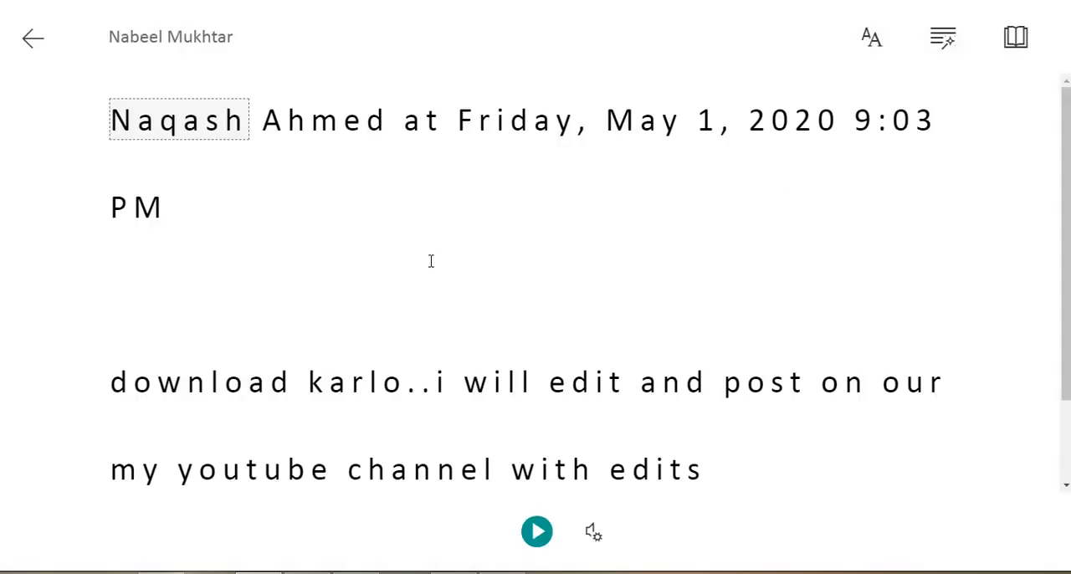
scroll(431, 261, "down", 2)
scroll(431, 261, "up", 2)
left_click(33, 40)
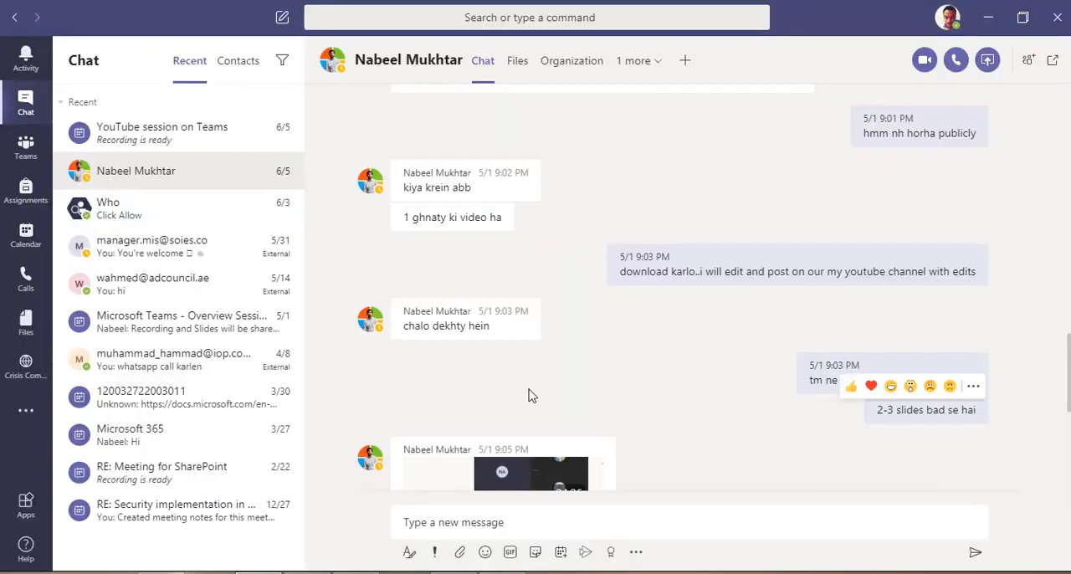
Check the delivery priority options for a new chat message, and switch back to the Teams admin center.
scroll(528, 395, "down", 5)
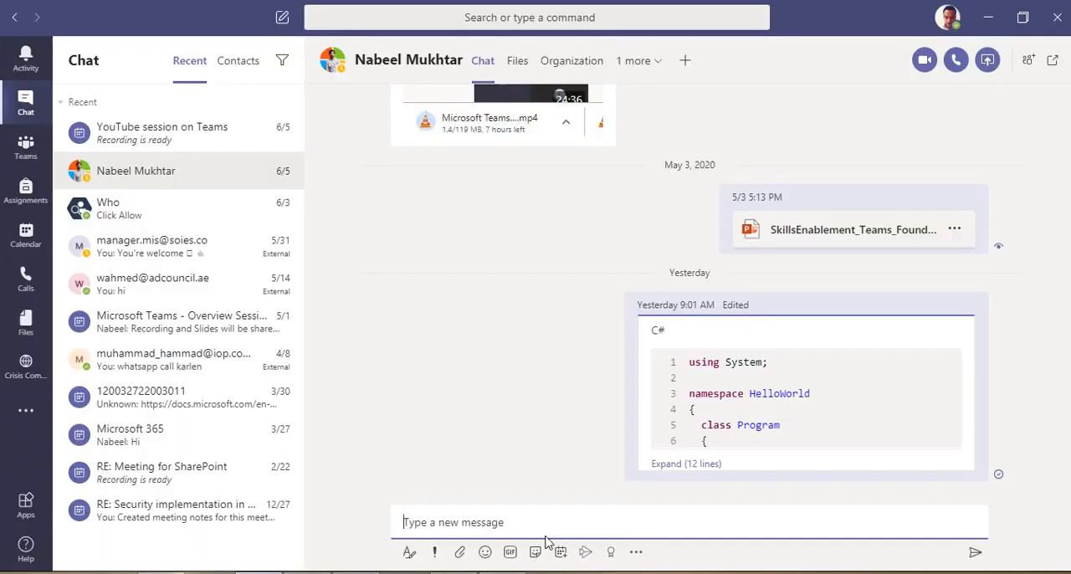
left_click(434, 552)
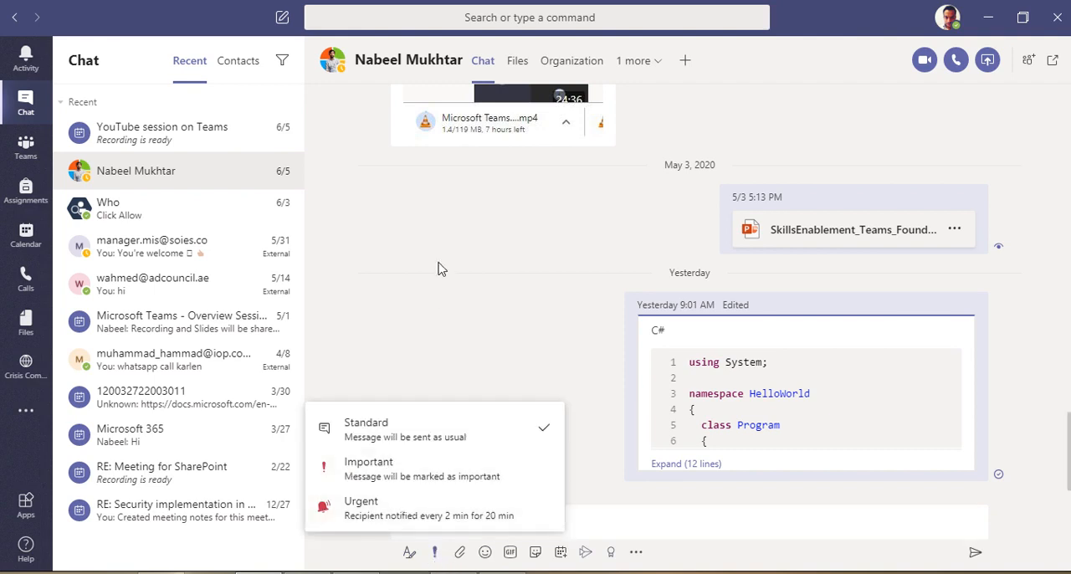
left_click(411, 341)
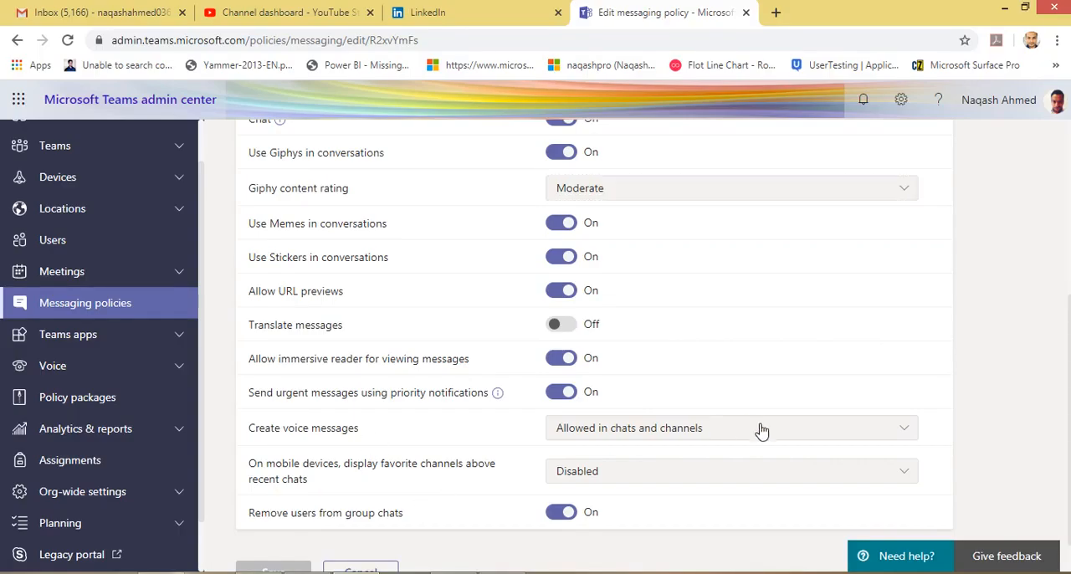
Check the Create voice messages options and look over the rest of the Global messaging policy.
left_click(760, 430)
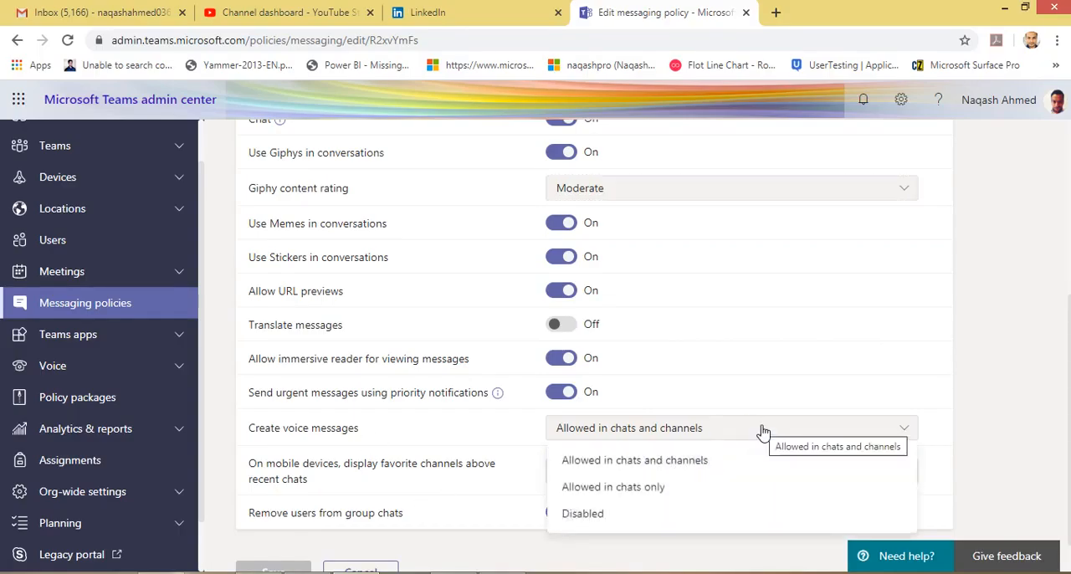
left_click(779, 432)
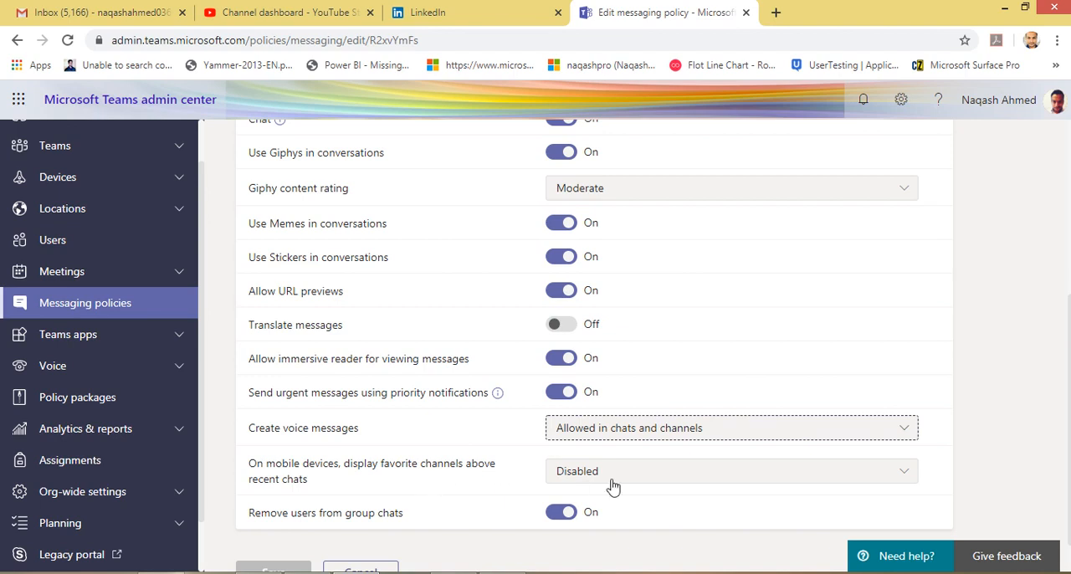
scroll(472, 459, "down", 1)
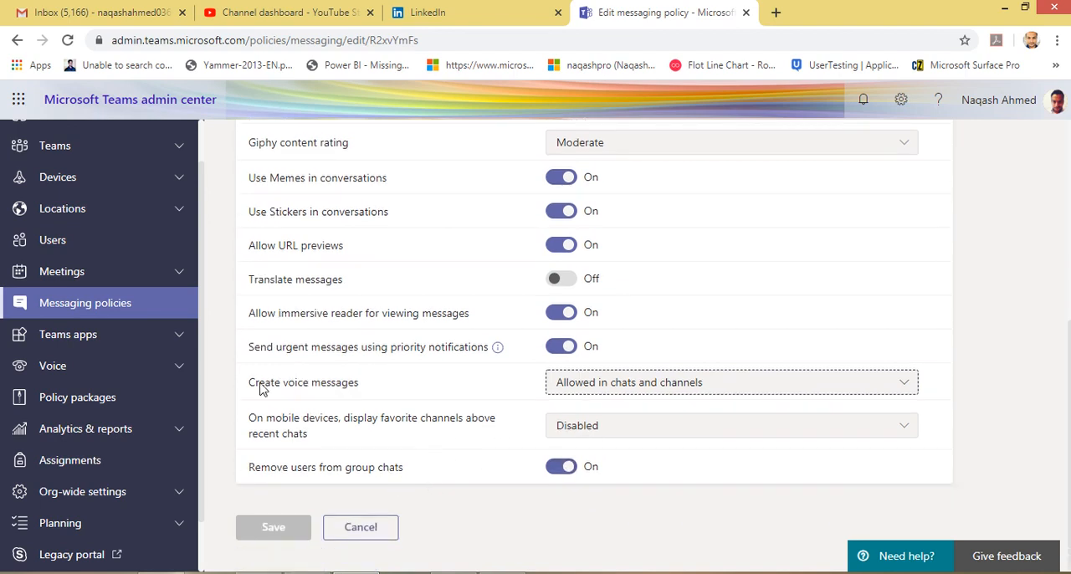
scroll(408, 290, "up", 5)
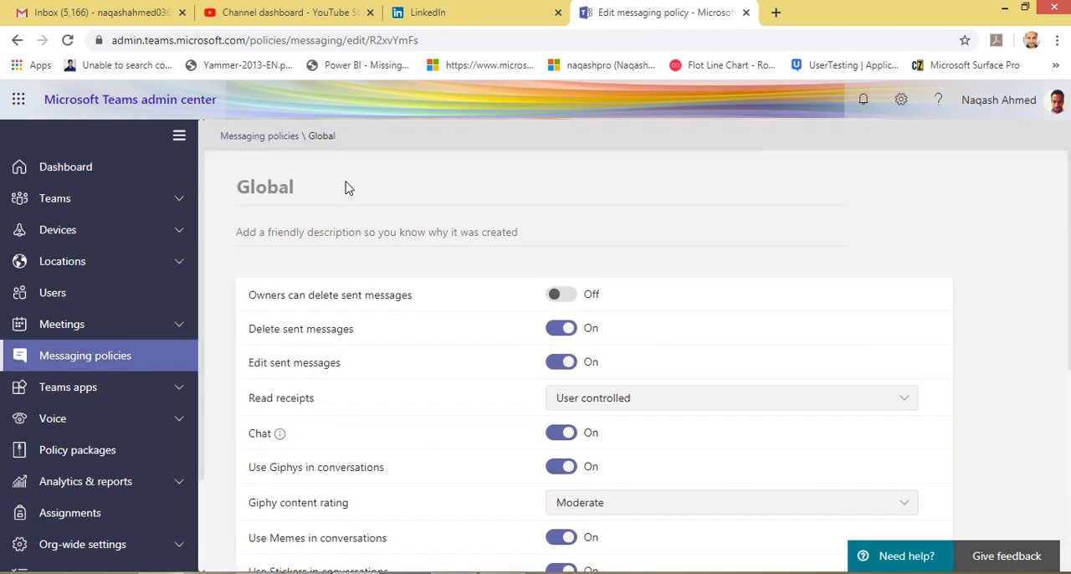
left_click_drag(240, 187, 295, 189)
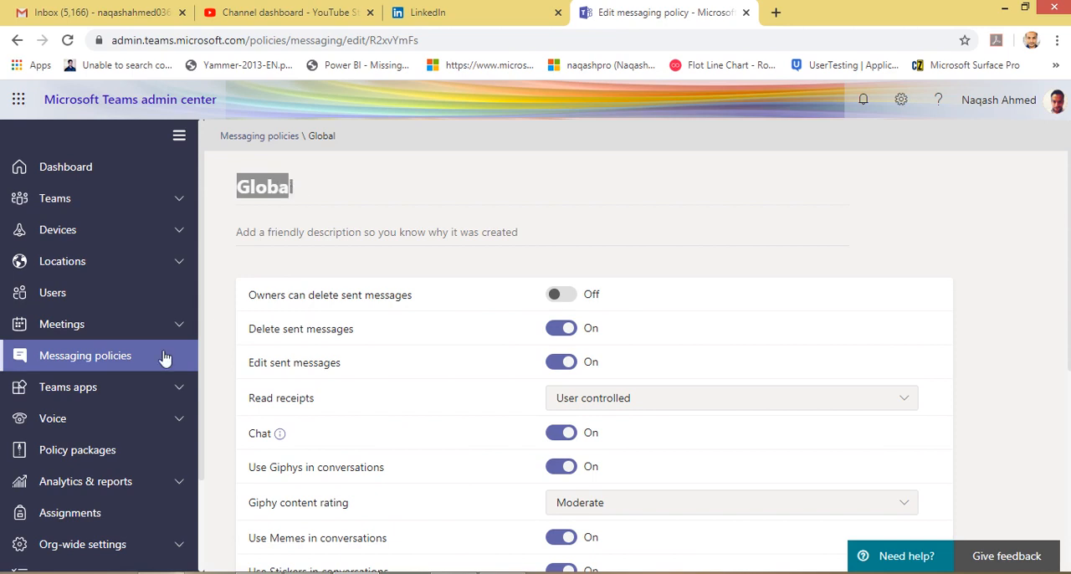
scroll(483, 368, "down", 1)
scroll(477, 368, "up", 1)
Open the Manage apps page under Teams apps and browse the list of available apps.
left_click(104, 394)
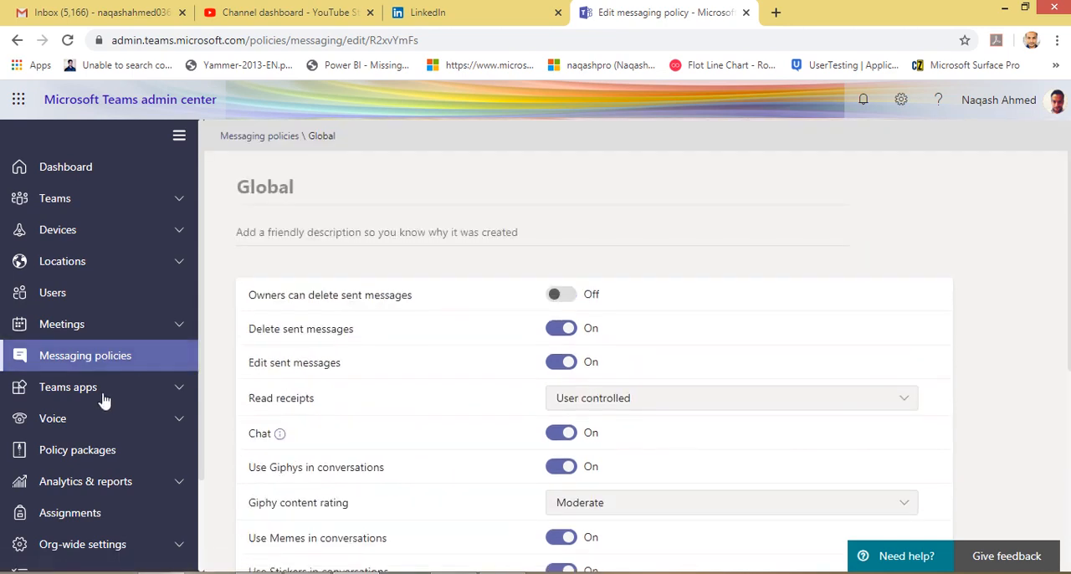
left_click(123, 431)
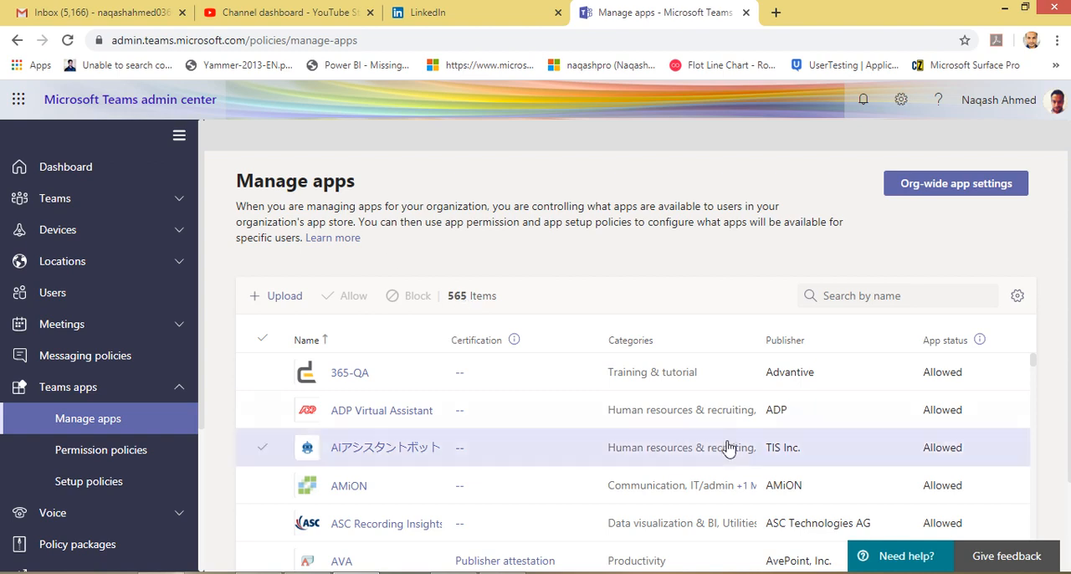
scroll(728, 449, "down", 15)
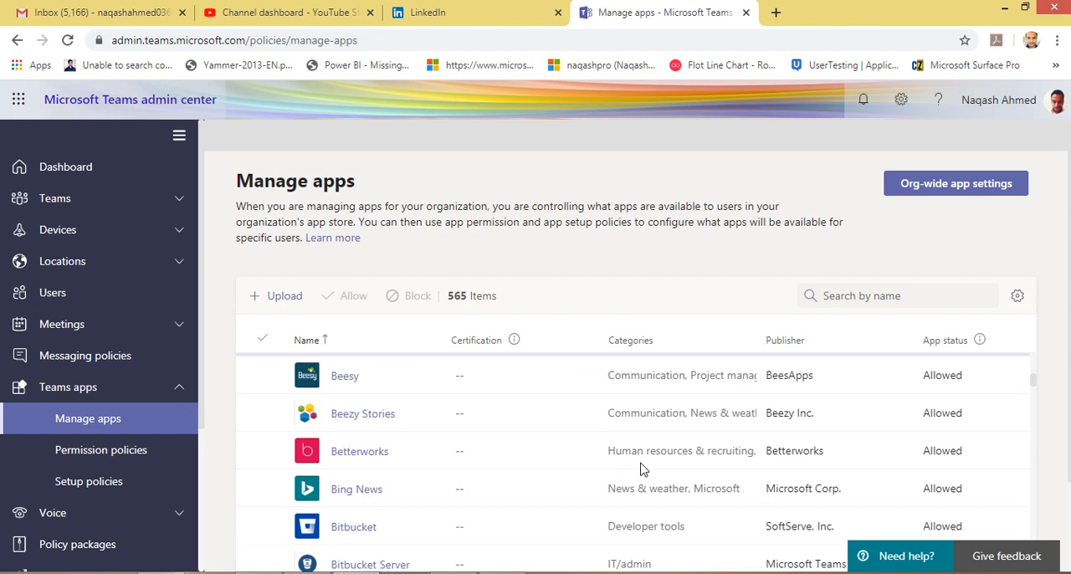
scroll(642, 470, "down", 15)
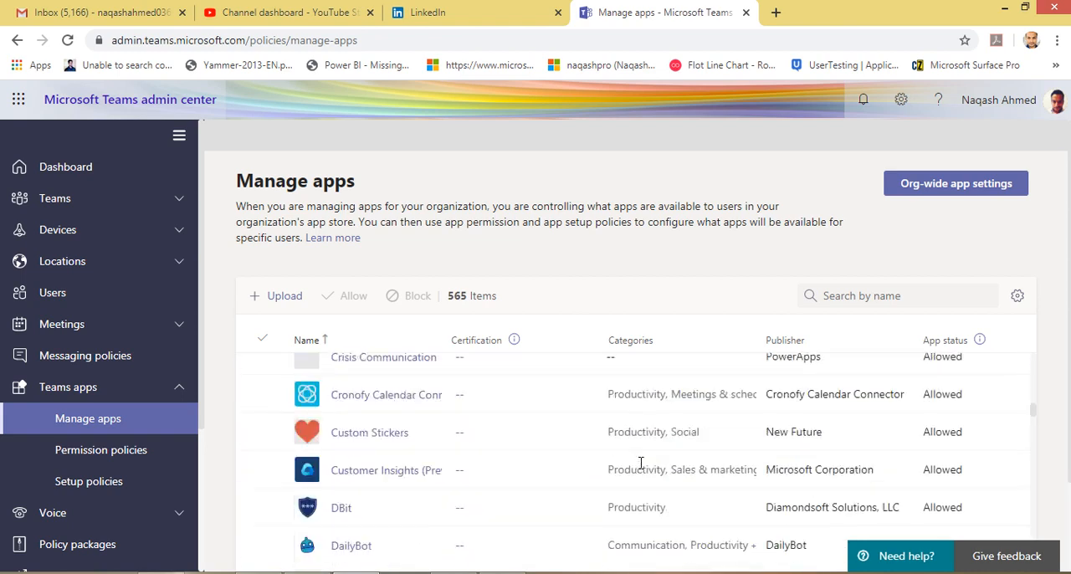
scroll(597, 456, "up", 10)
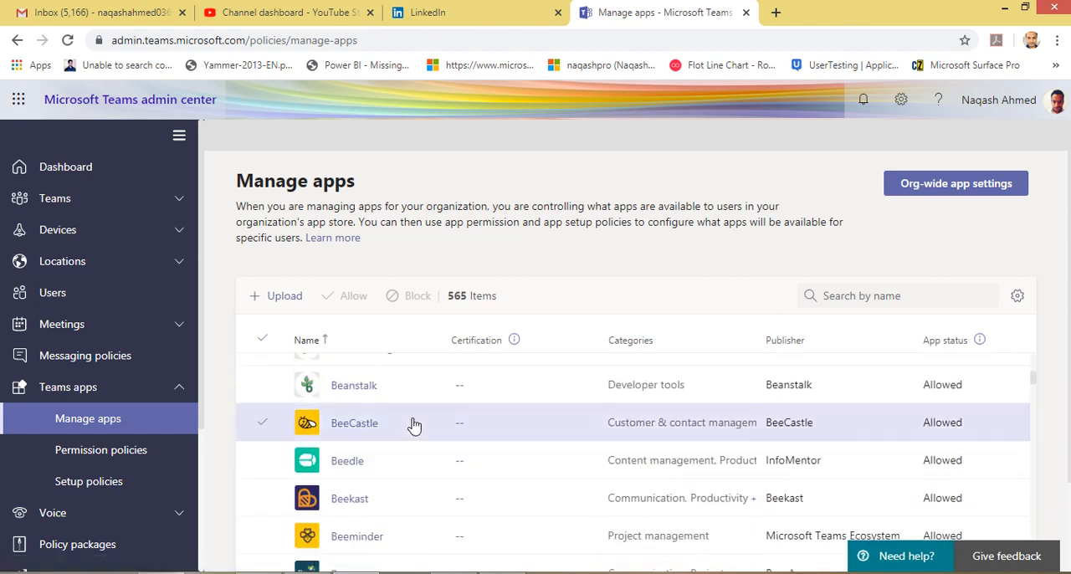
scroll(540, 421, "up", 10)
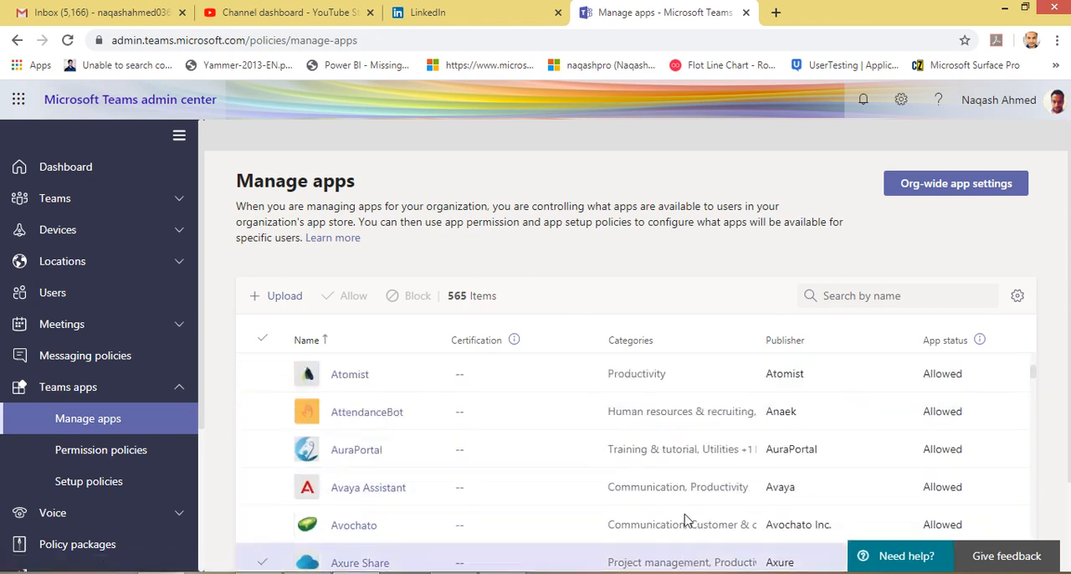
scroll(678, 510, "up", 5)
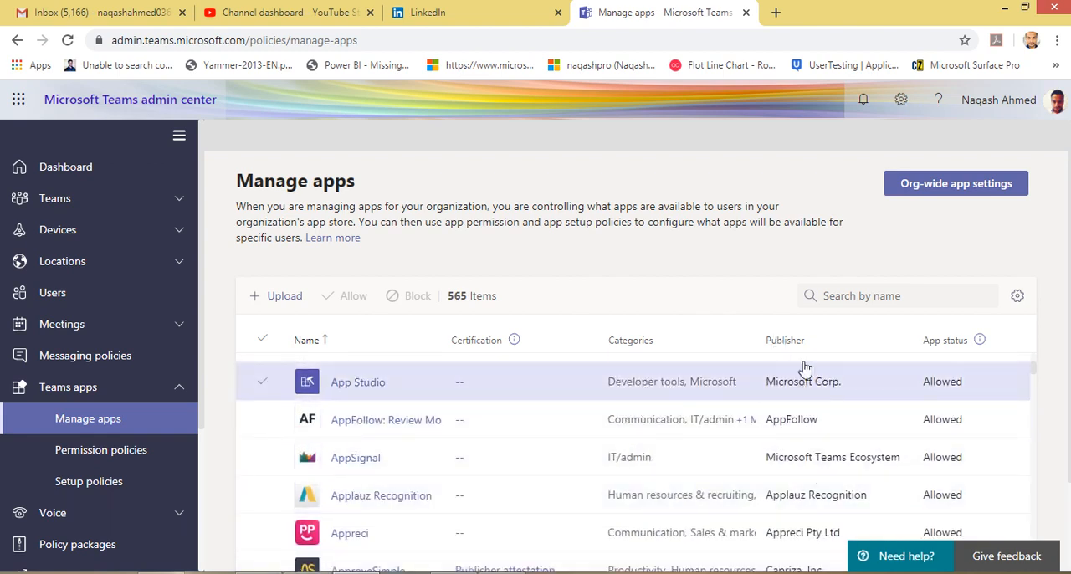
scroll(736, 435, "up", 2)
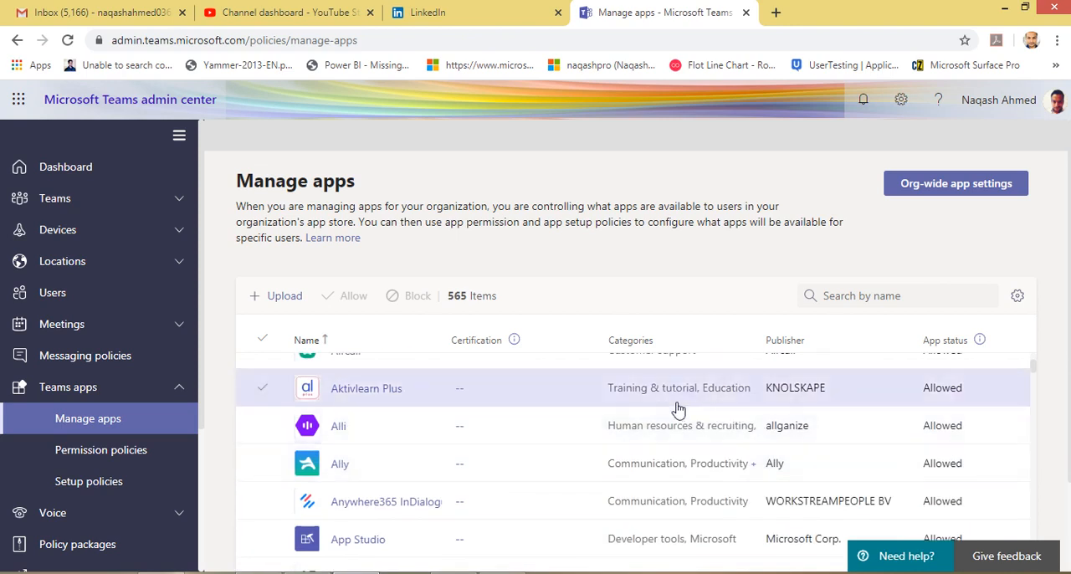
scroll(803, 431, "up", 6)
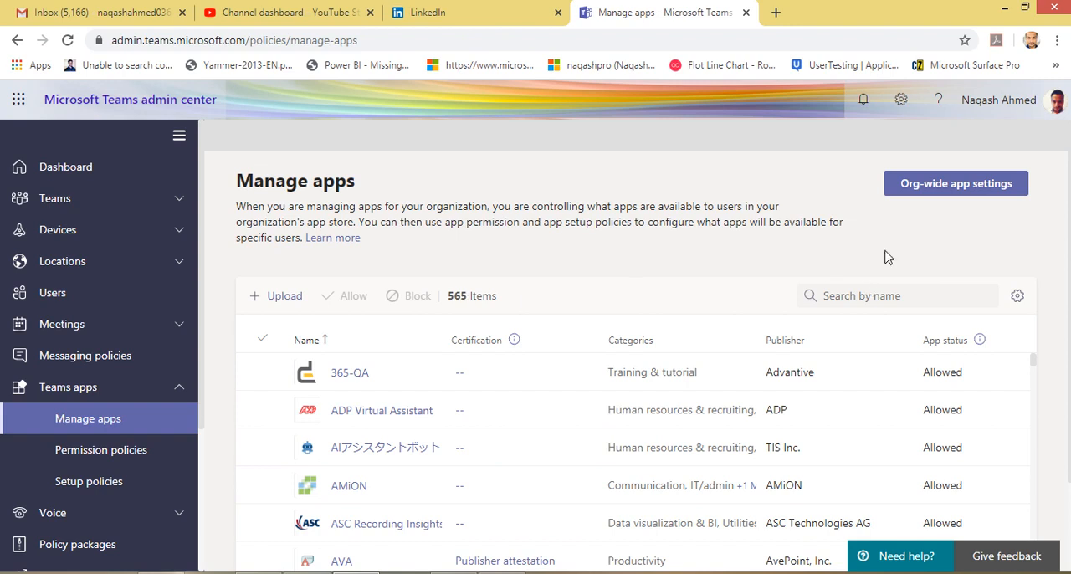
Review the org-wide app settings for third-party and custom apps, and close them without saving.
left_click(960, 191)
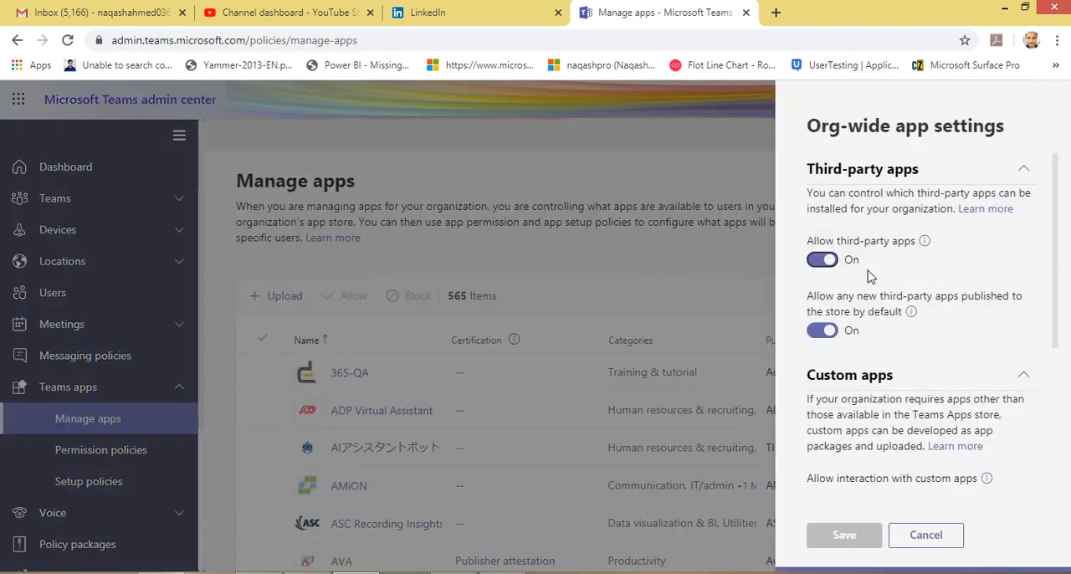
scroll(859, 368, "down", 3)
scroll(890, 362, "up", 3)
scroll(859, 371, "down", 2)
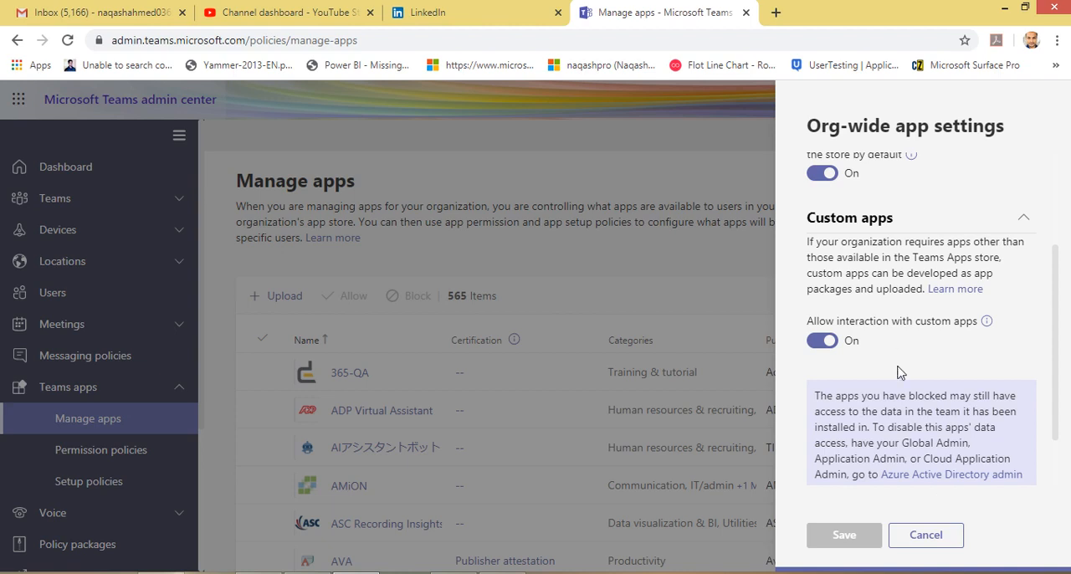
scroll(899, 373, "up", 3)
scroll(865, 337, "down", 4)
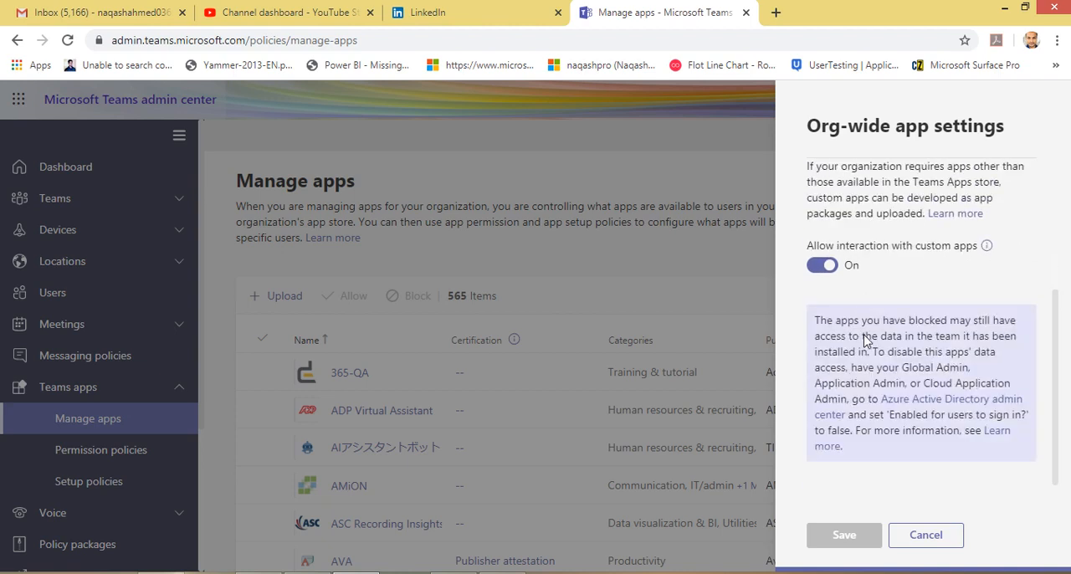
left_click(915, 533)
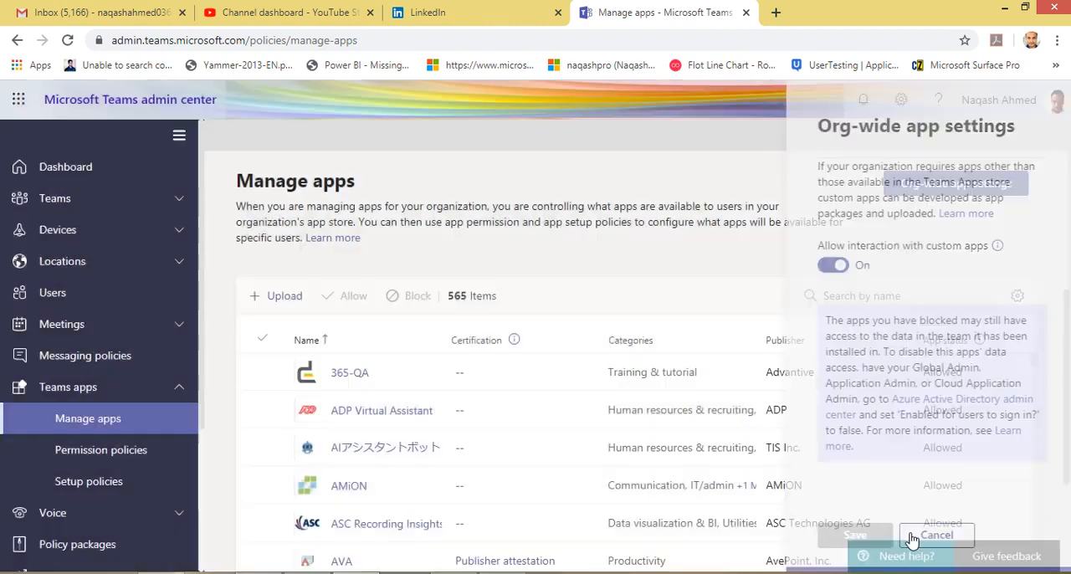
Open the Global (Org-wide default) app permission policy and review its Microsoft, third-party and custom app sections.
scroll(736, 423, "down", 6)
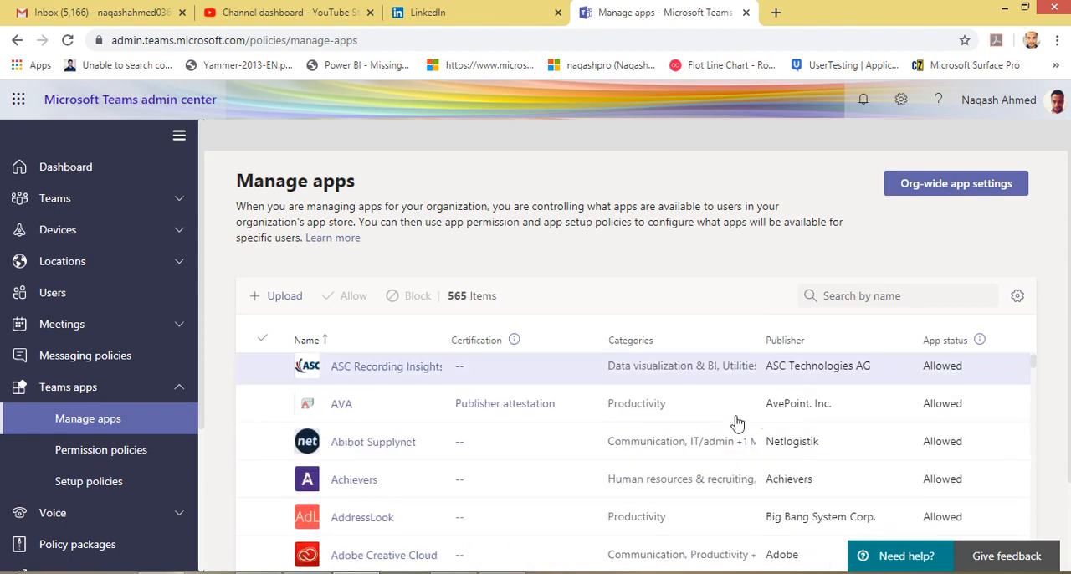
scroll(737, 426, "up", 6)
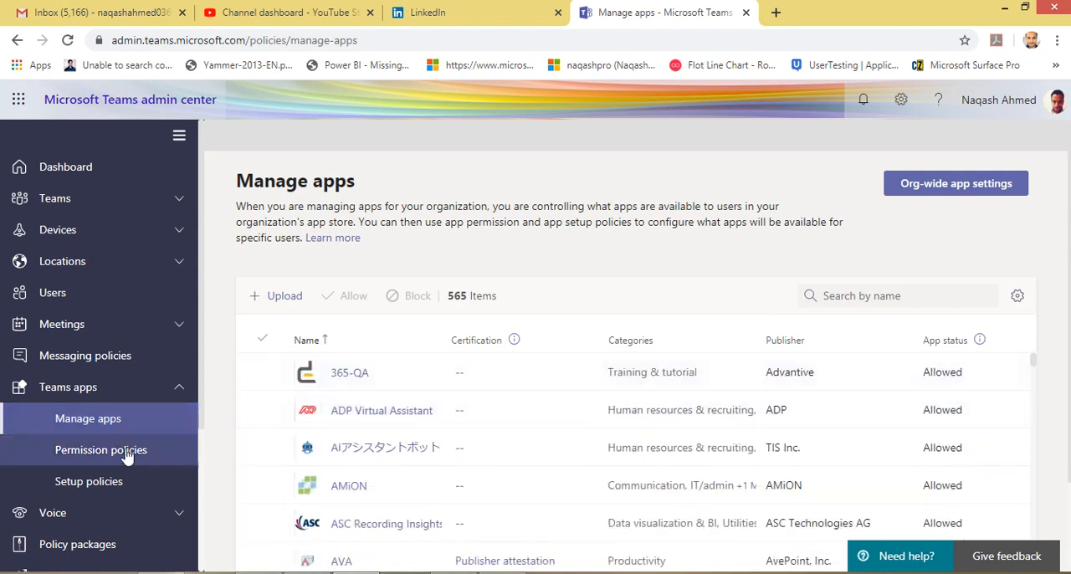
left_click(124, 459)
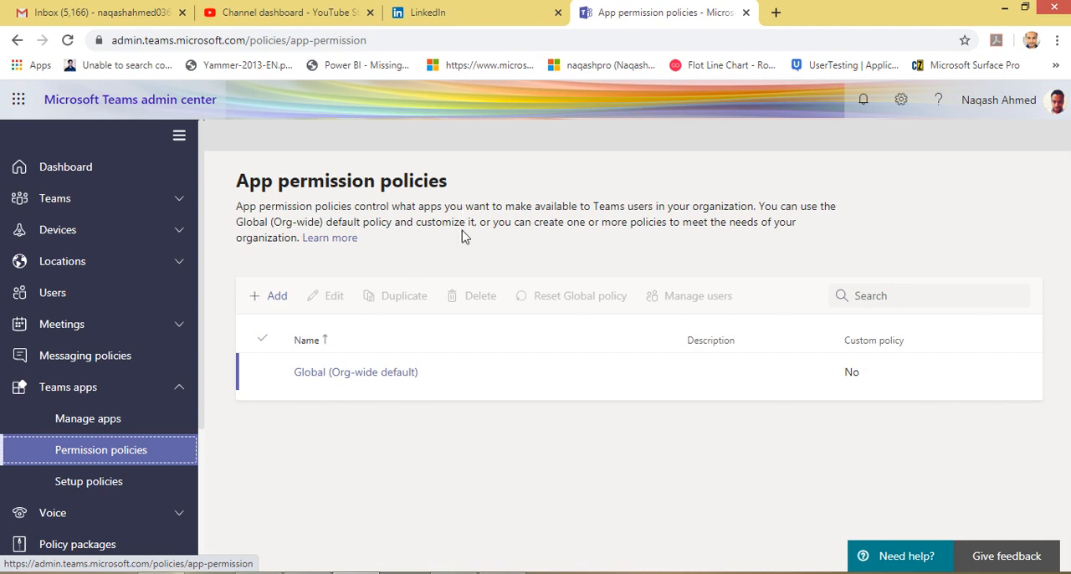
left_click(386, 371)
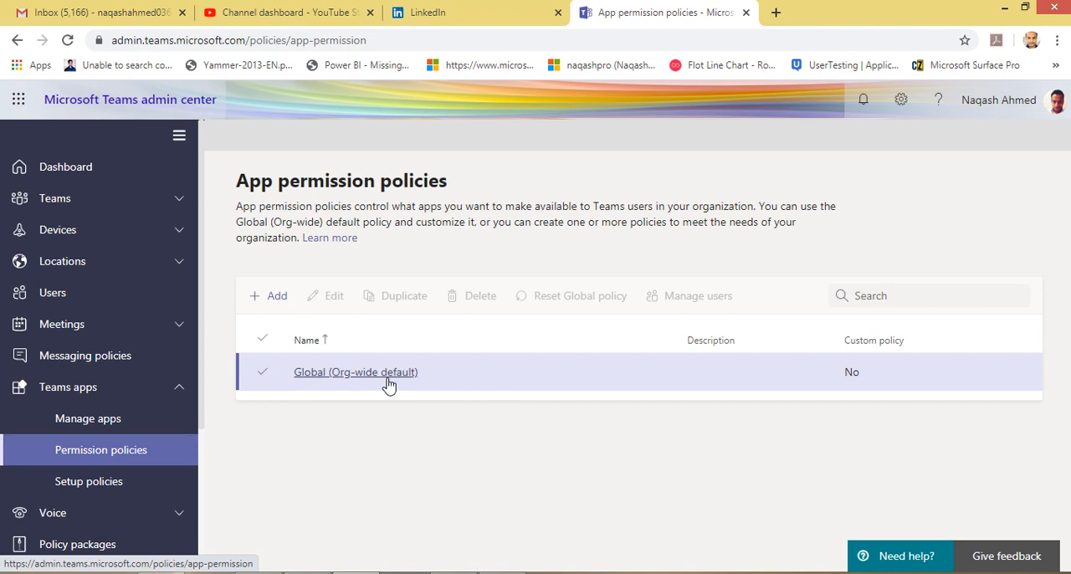
left_click(388, 379)
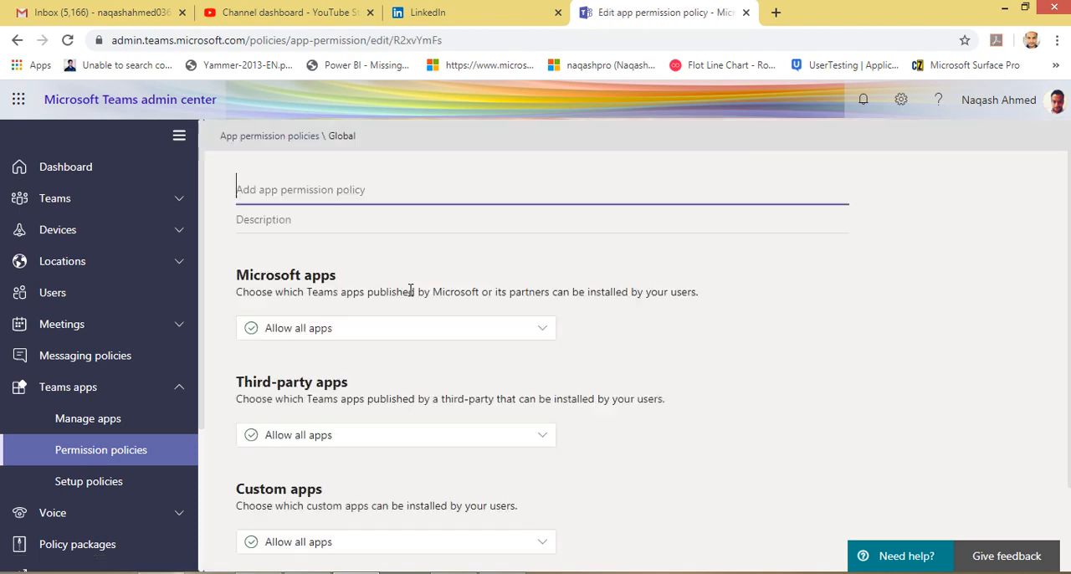
scroll(282, 339, "down", 2)
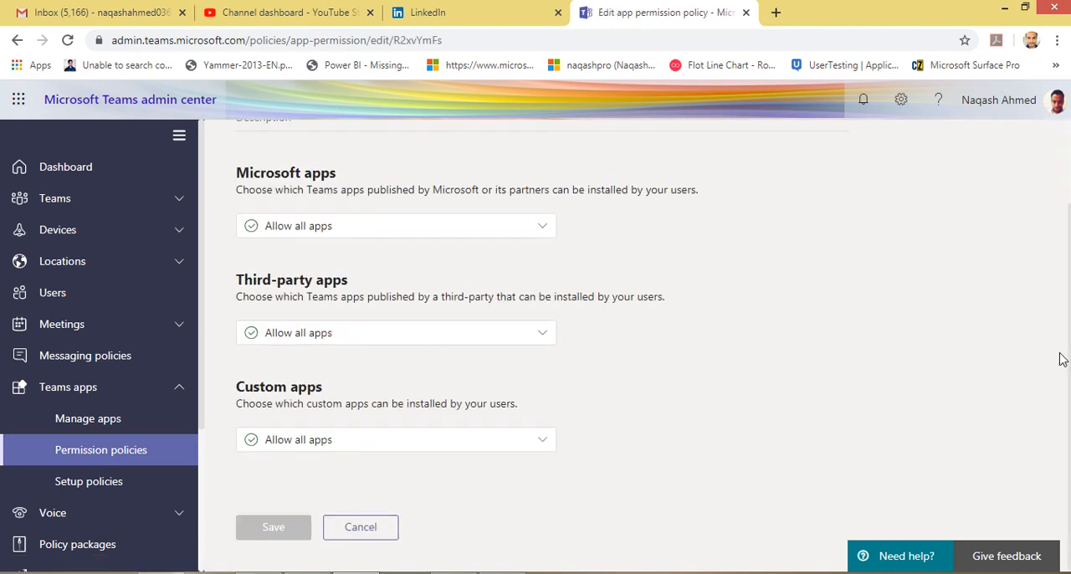
scroll(343, 432, "up", 1)
scroll(343, 433, "down", 1)
Check the allow and block options offered for Microsoft, third-party and custom apps in the Global permission policy without changing them.
left_click(361, 229)
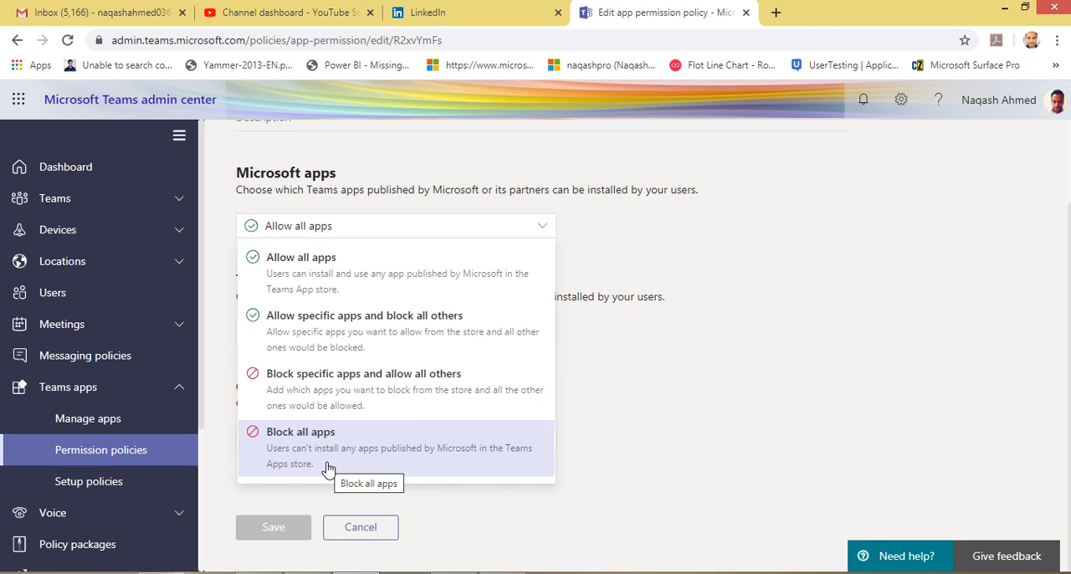
left_click(836, 273)
left_click(323, 337)
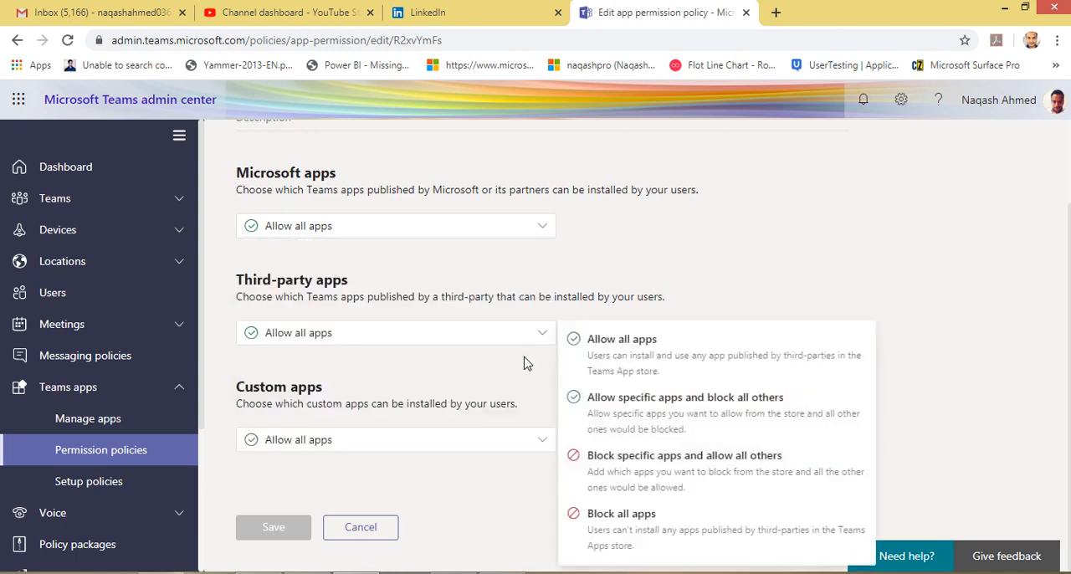
left_click(425, 437)
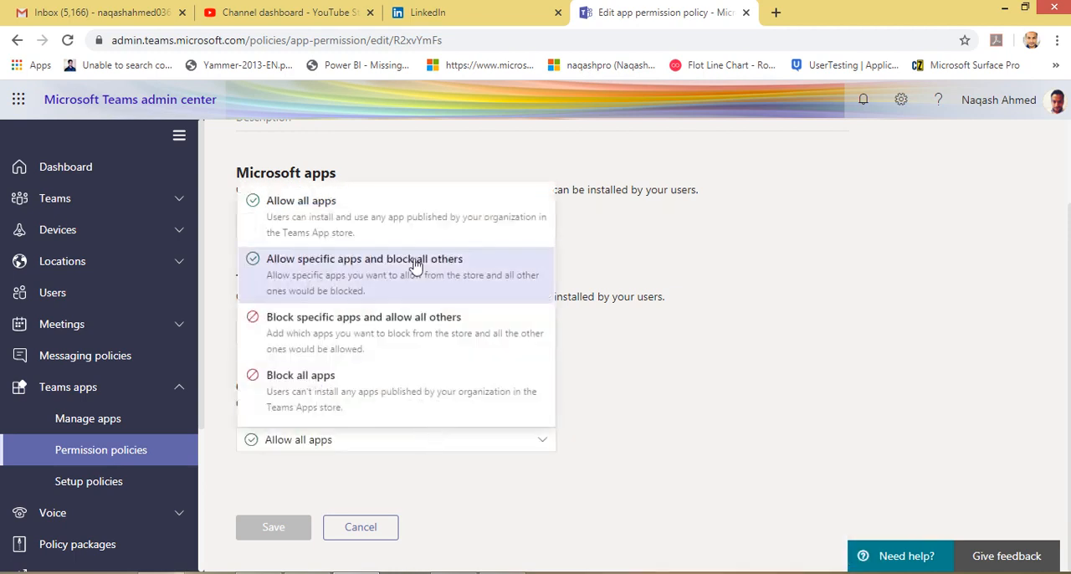
left_click(726, 328)
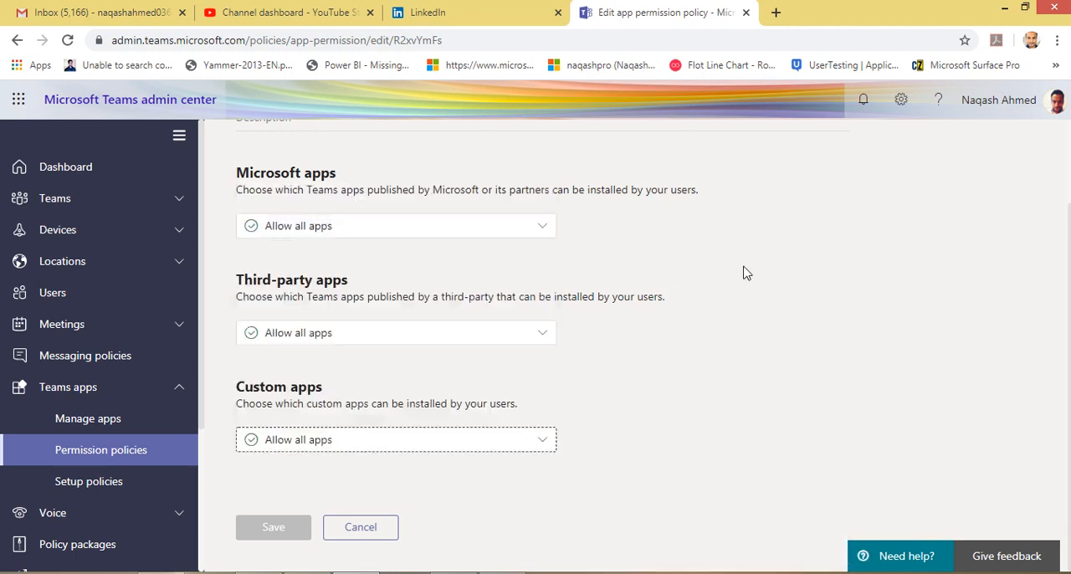
scroll(246, 411, "up", 2)
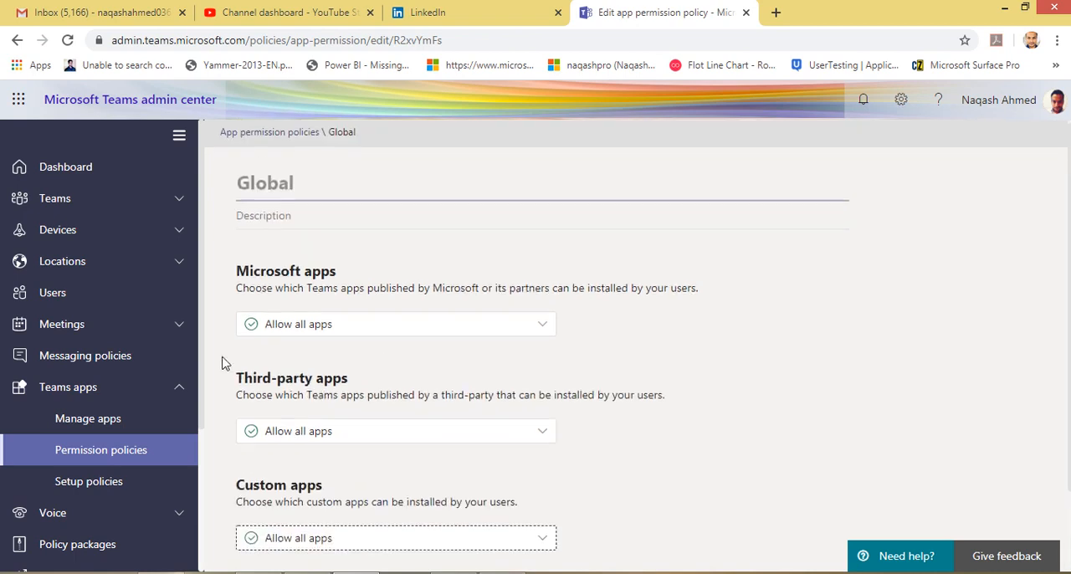
scroll(223, 364, "down", 2)
Open the Global (Org-wide default) app setup policy and review its custom app upload, user pinning and pinned apps settings.
left_click(117, 482)
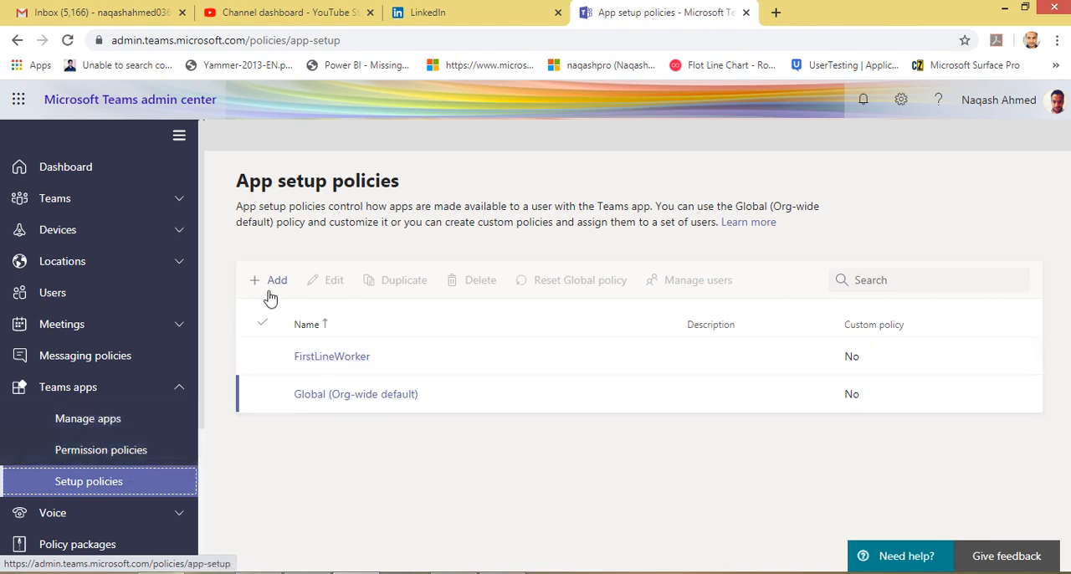
left_click(376, 399)
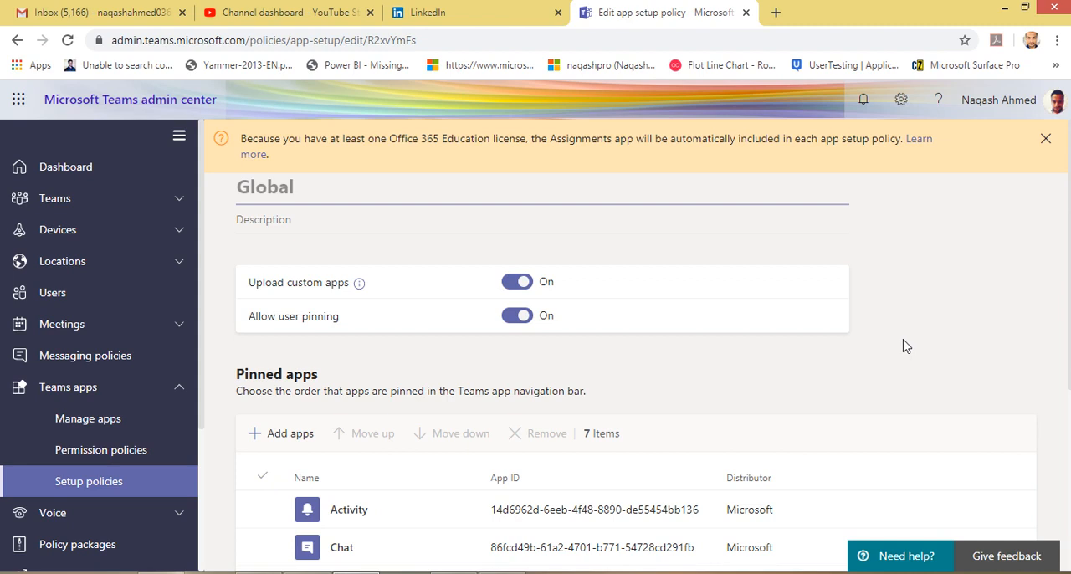
scroll(457, 401, "down", 4)
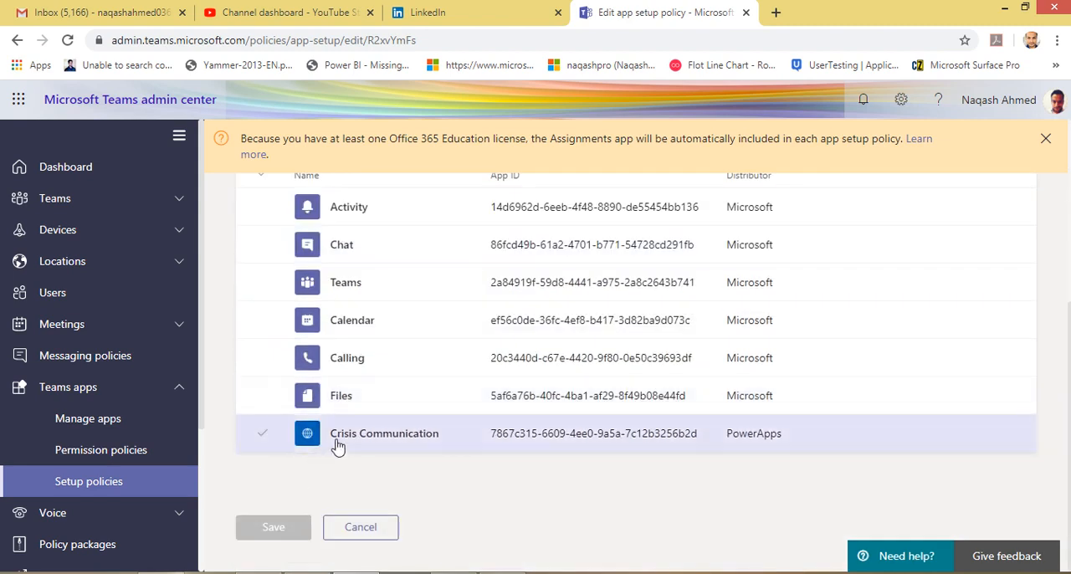
scroll(312, 435, "up", 3)
scroll(464, 418, "down", 2)
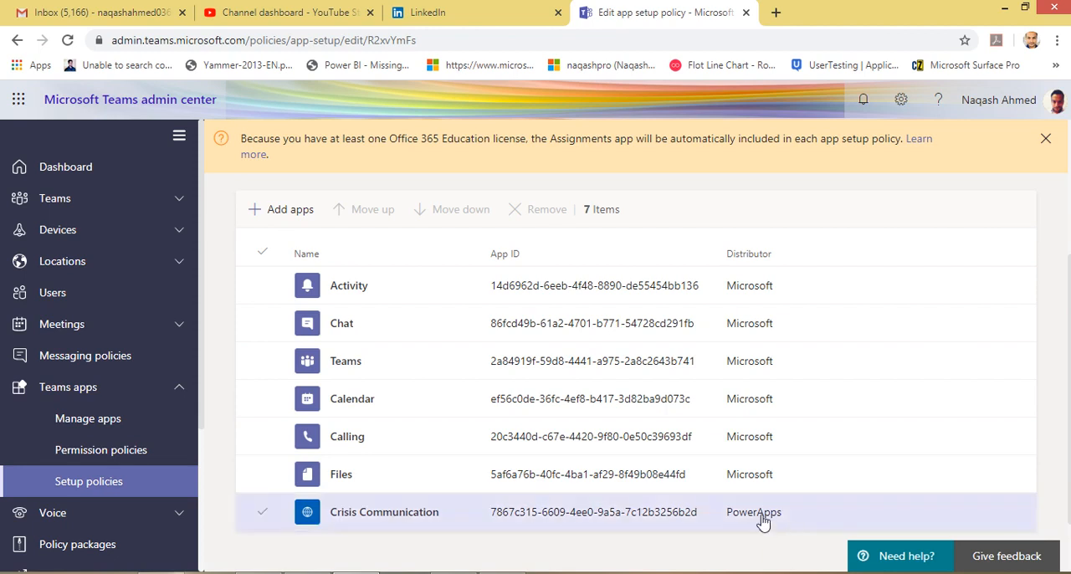
scroll(285, 364, "up", 3)
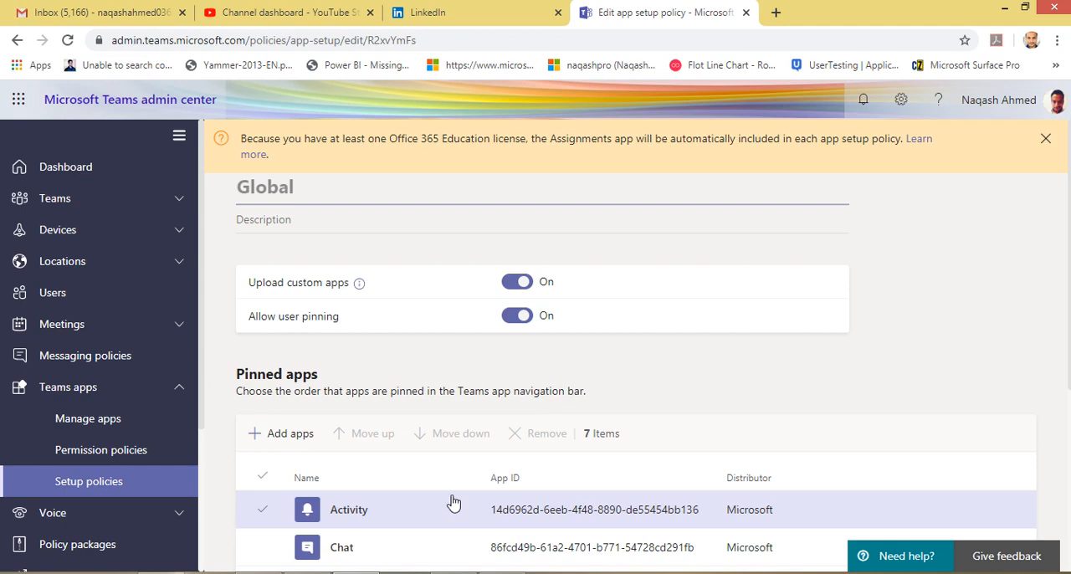
scroll(452, 502, "down", 3)
Compare the policy's pinned apps, including Crisis Communication, with the app navigation bar in the Teams client.
scroll(359, 343, "up", 1)
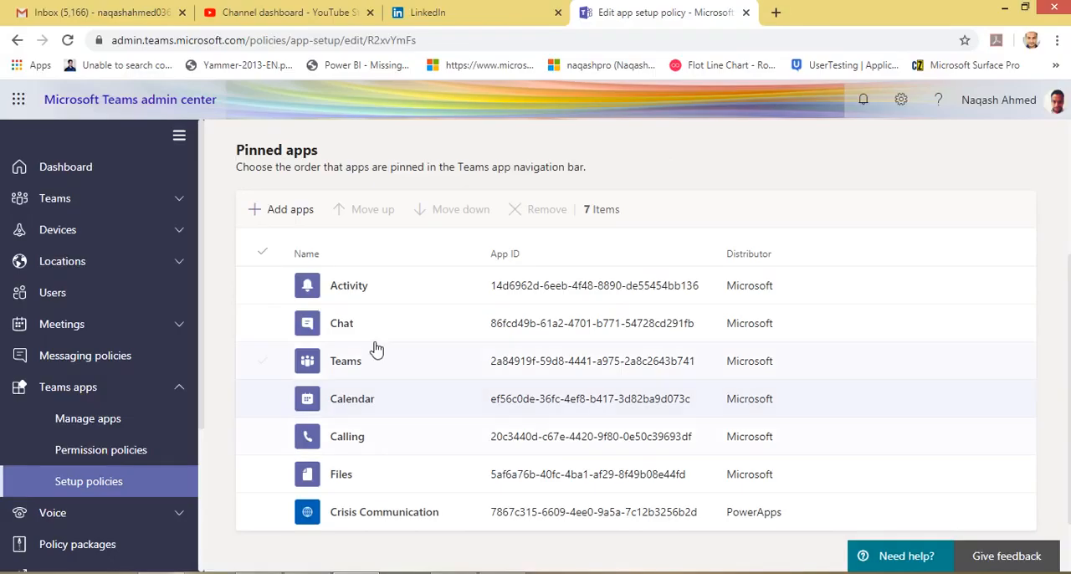
scroll(360, 381, "down", 1)
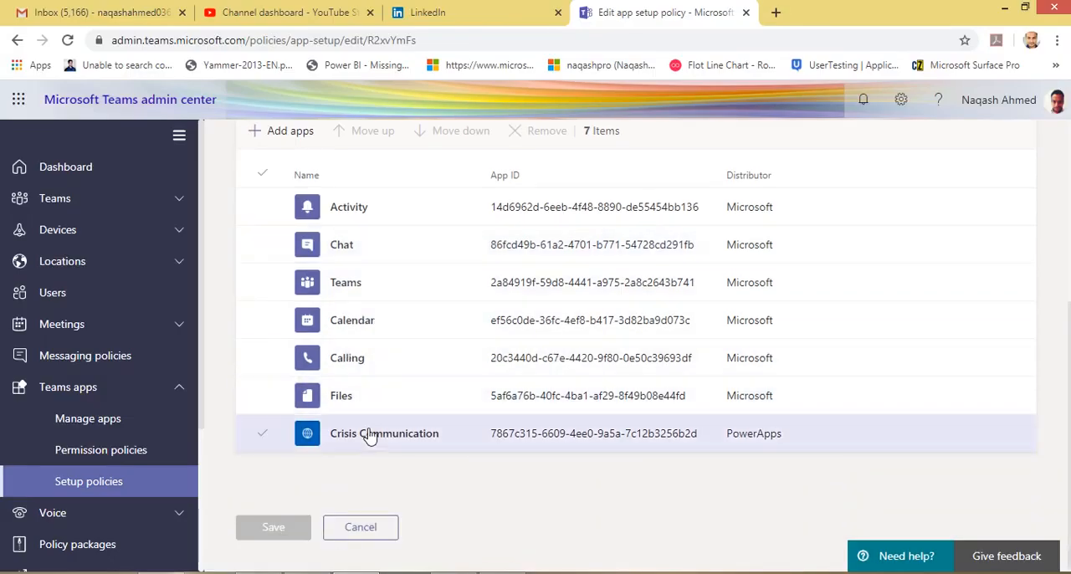
scroll(538, 362, "up", 3)
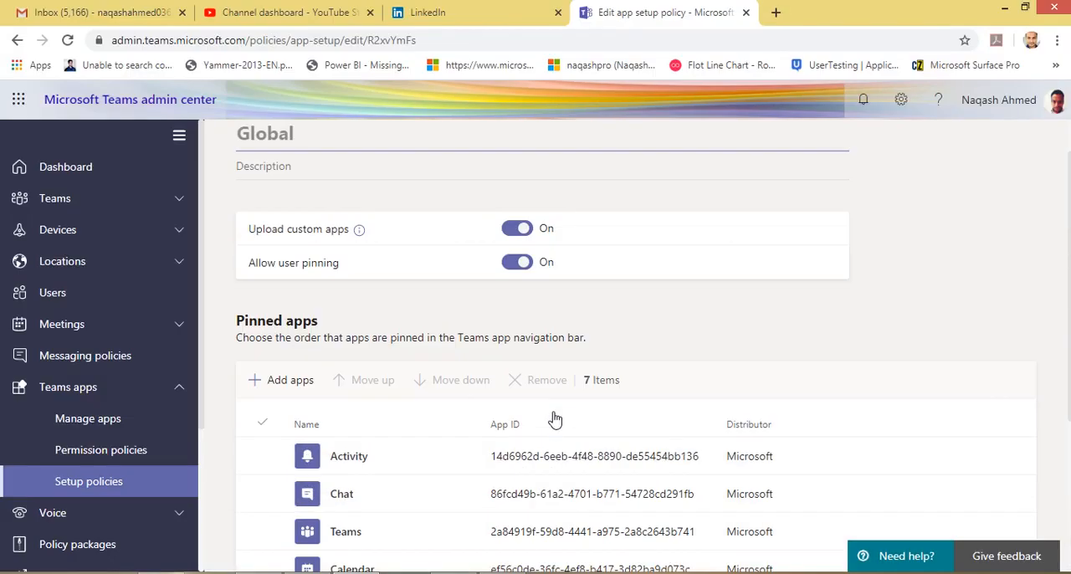
scroll(538, 362, "down", 3)
scroll(368, 418, "down", 1)
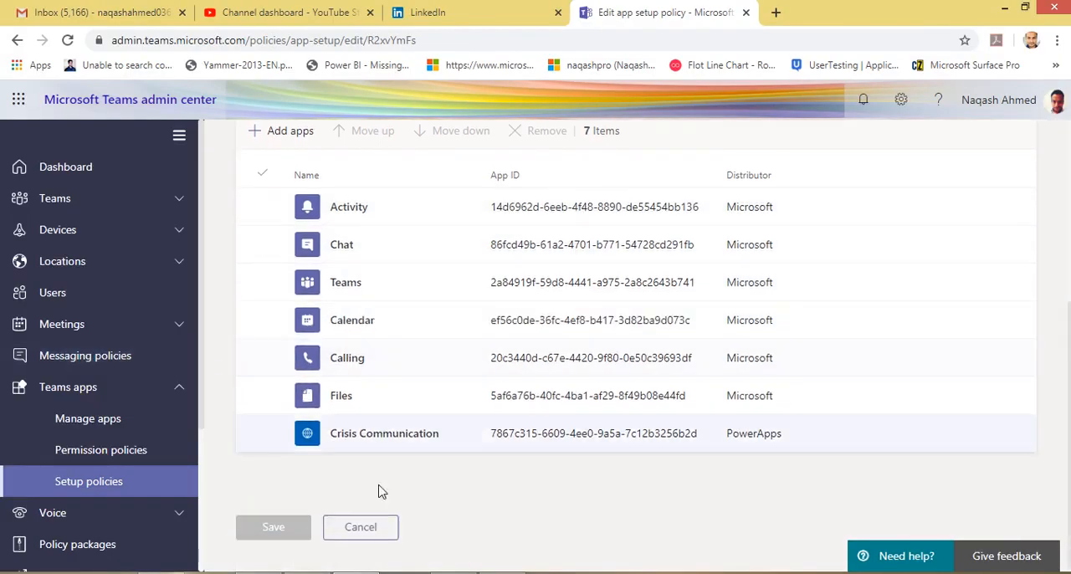
scroll(134, 460, "down", 1)
Expand the Voice section and look over the Phone numbers page.
left_click(179, 432)
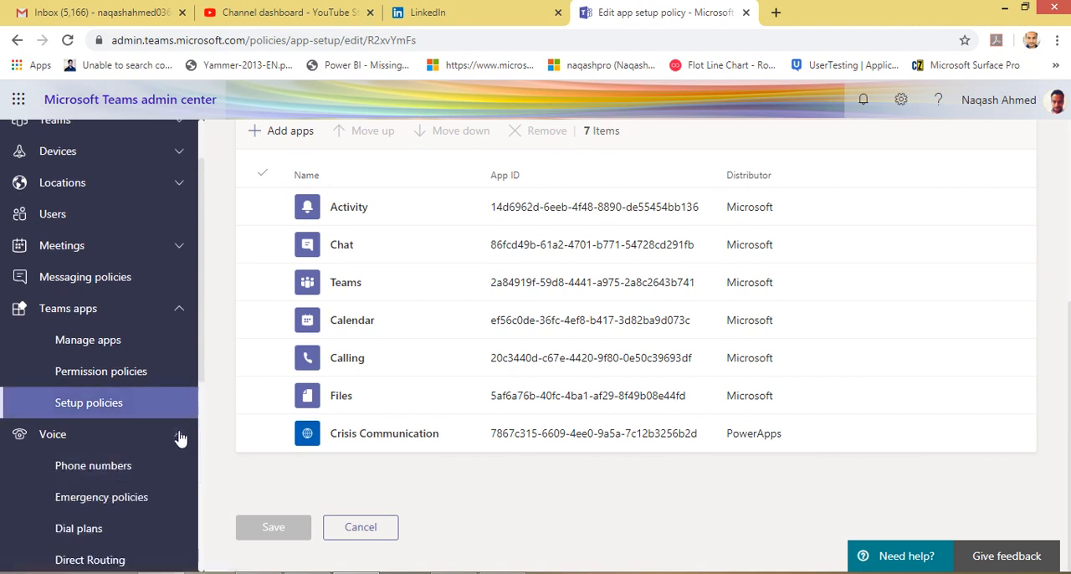
scroll(172, 419, "down", 1)
scroll(166, 391, "down", 1)
left_click(138, 315)
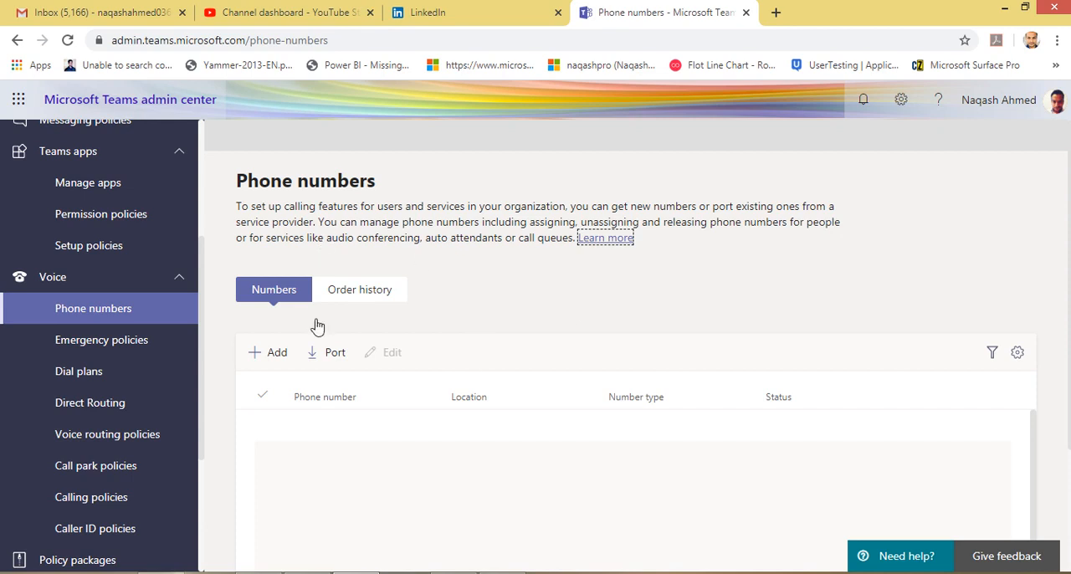
scroll(350, 391, "down", 1)
scroll(350, 391, "down", 1)
scroll(399, 323, "up", 2)
Open the Emergency policies page and review the calling policies description, summary and policy list.
left_click(128, 352)
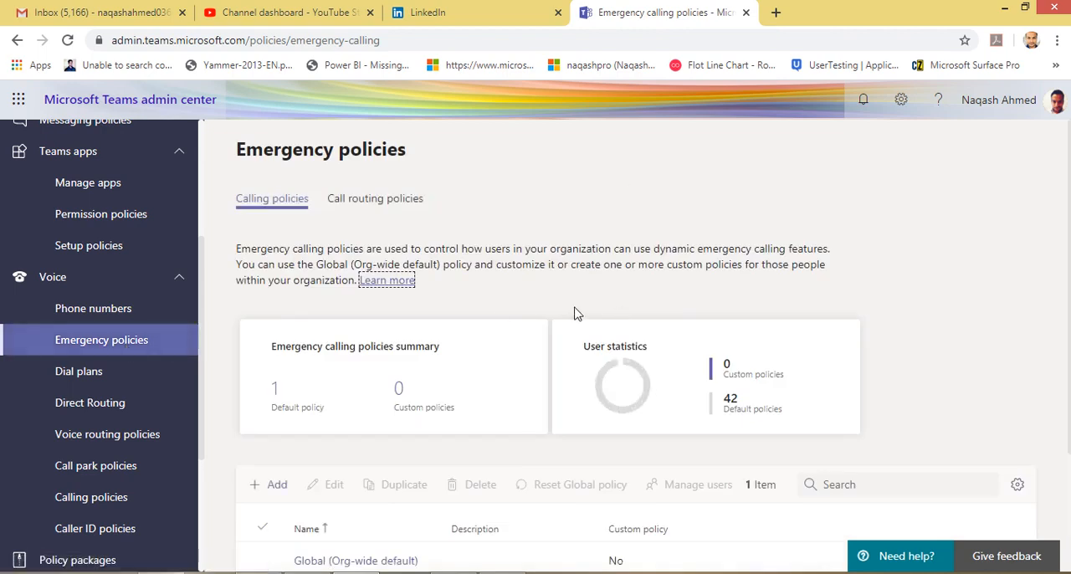
scroll(574, 311, "down", 2)
scroll(574, 312, "up", 2)
scroll(502, 326, "down", 2)
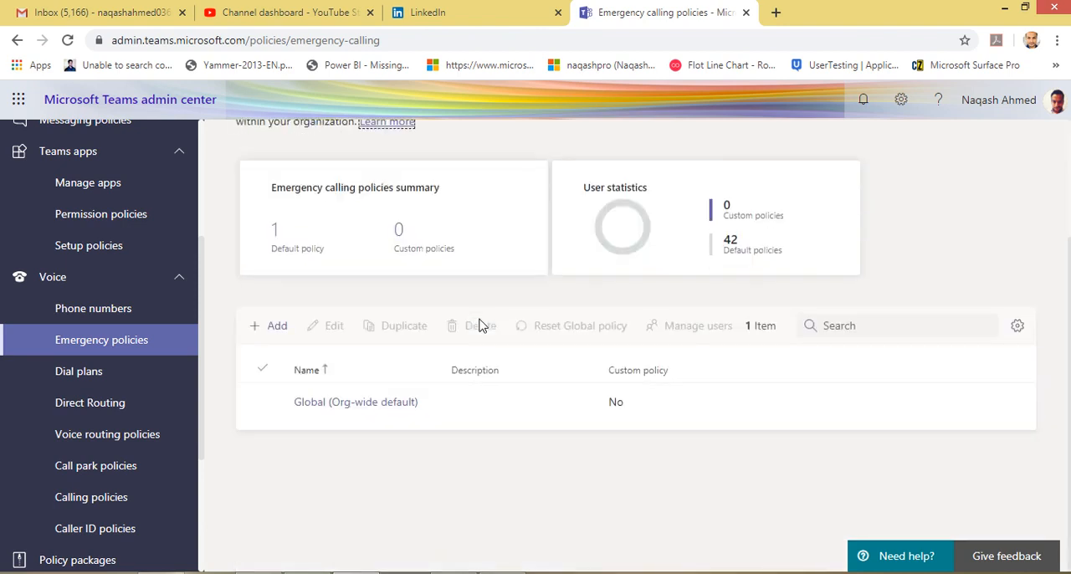
scroll(476, 318, "up", 2)
Look over the Dial plans page, and review the Session Border Controller description, summary and SBC list under Direct Routing.
left_click(102, 389)
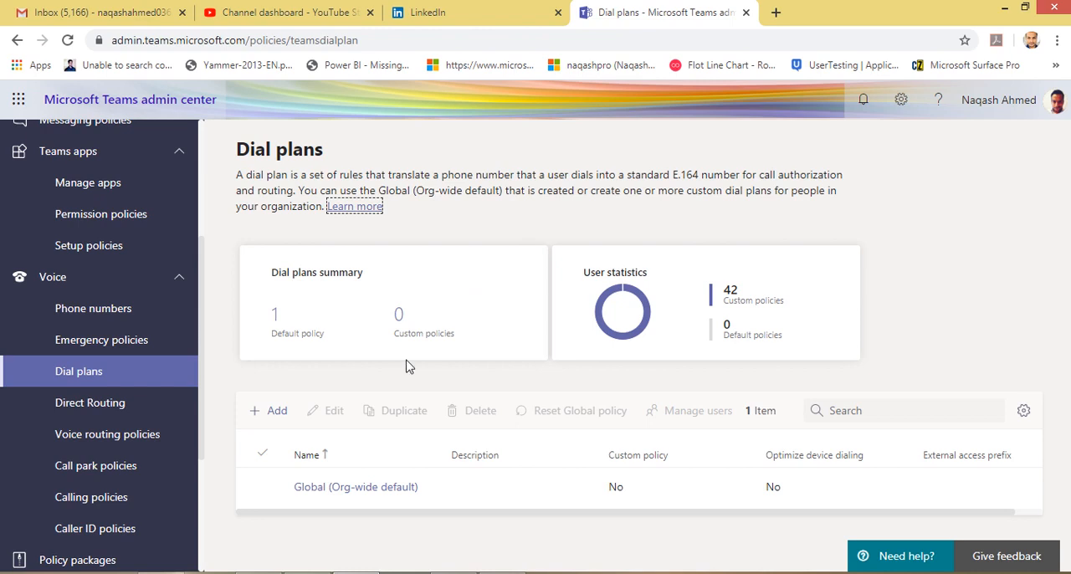
left_click(87, 412)
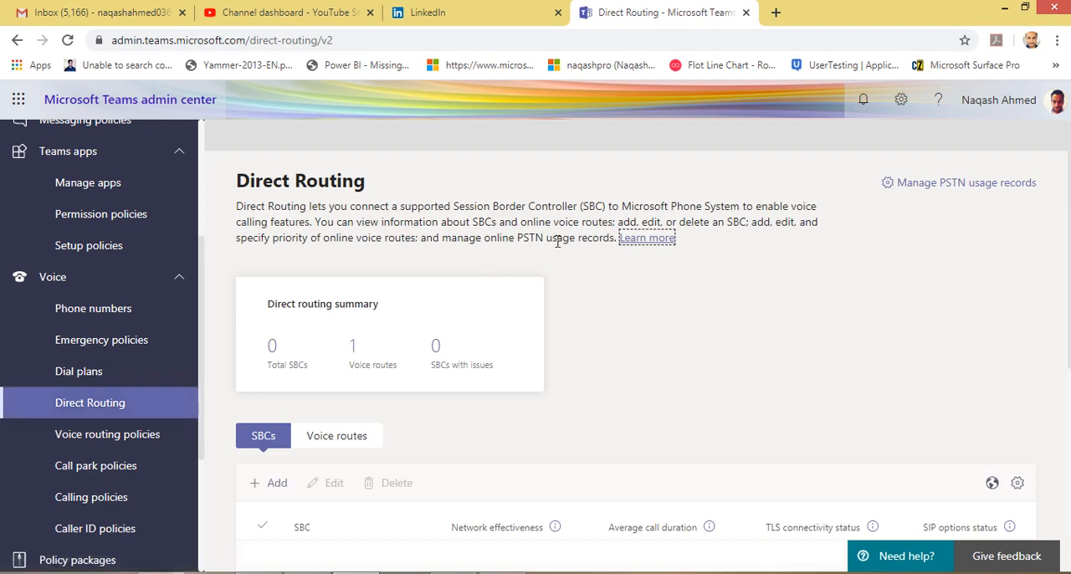
left_click_drag(445, 206, 626, 206)
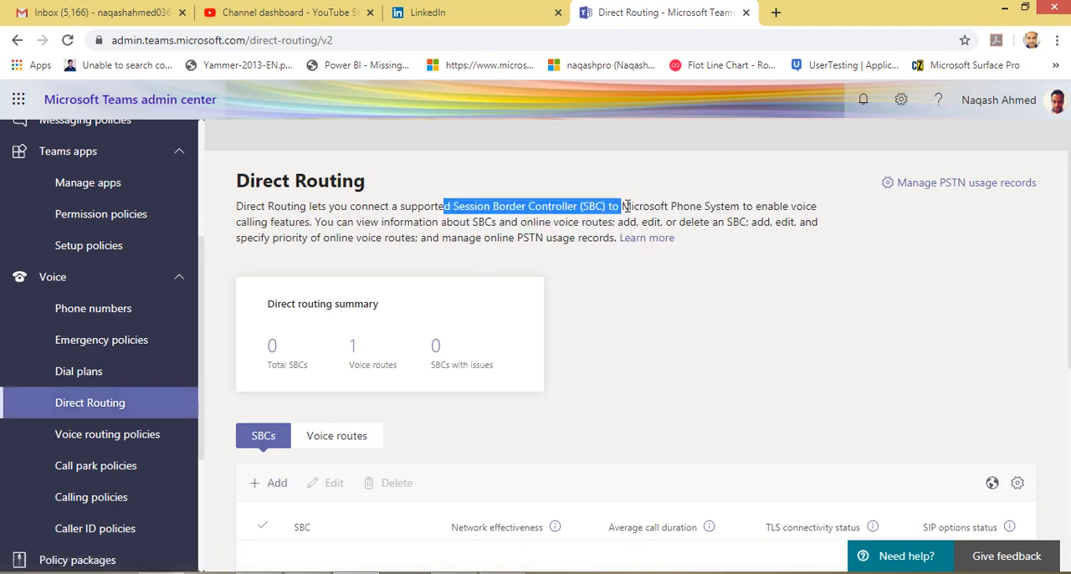
left_click(533, 242)
scroll(352, 311, "down", 2)
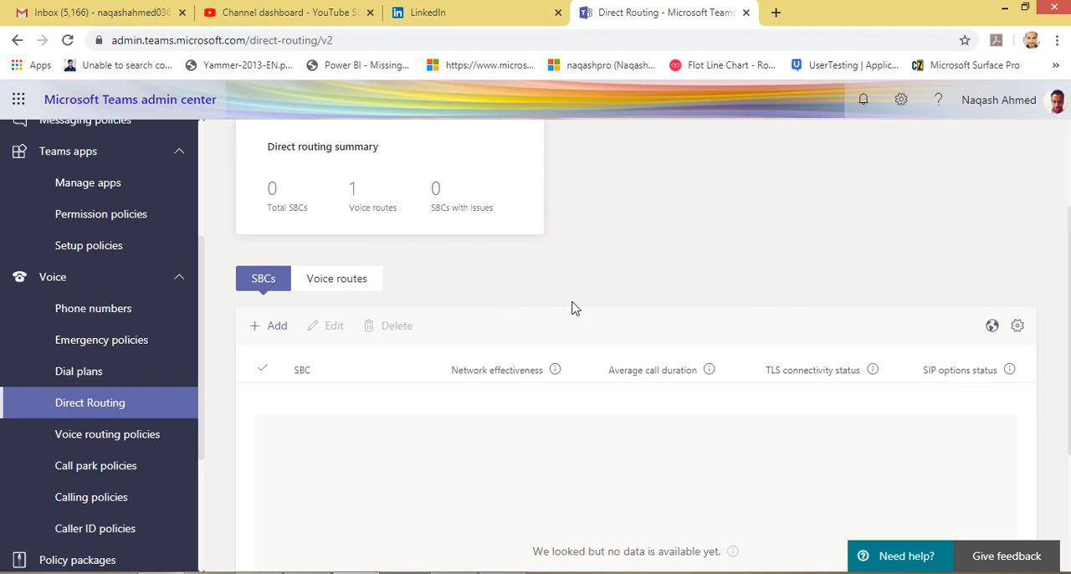
scroll(569, 316, "up", 2)
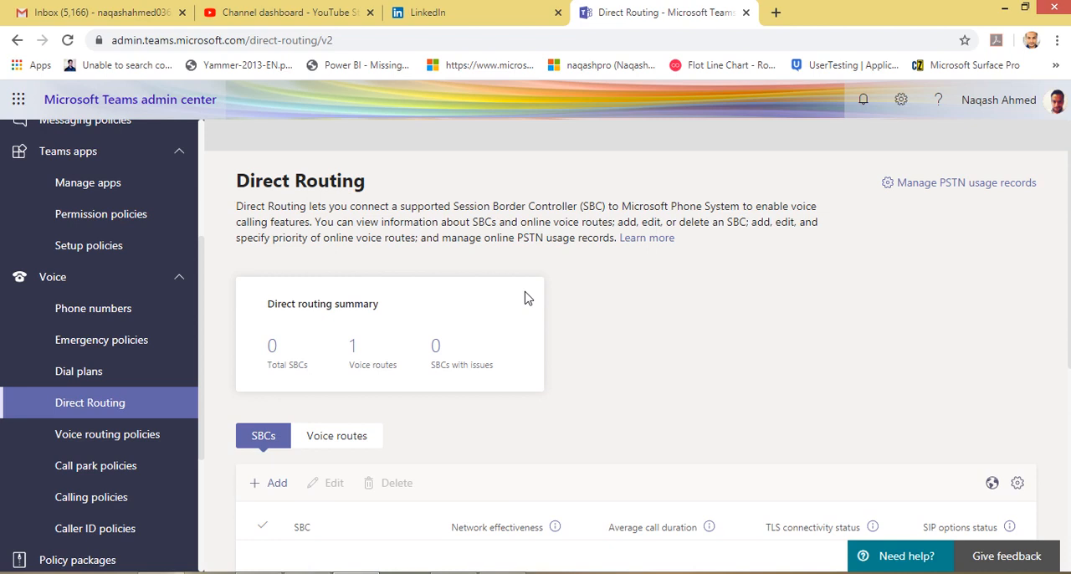
scroll(525, 298, "down", 1)
scroll(526, 297, "up", 1)
scroll(695, 381, "down", 2)
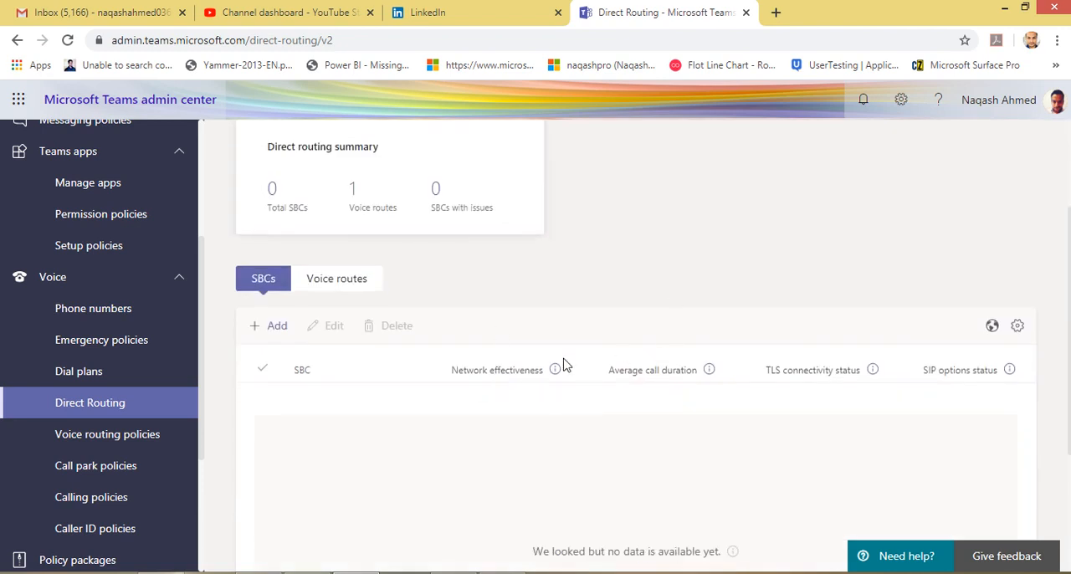
View the Voice routing policies page, and review the call pickup range and park timeout in the Global call park policy.
left_click(111, 449)
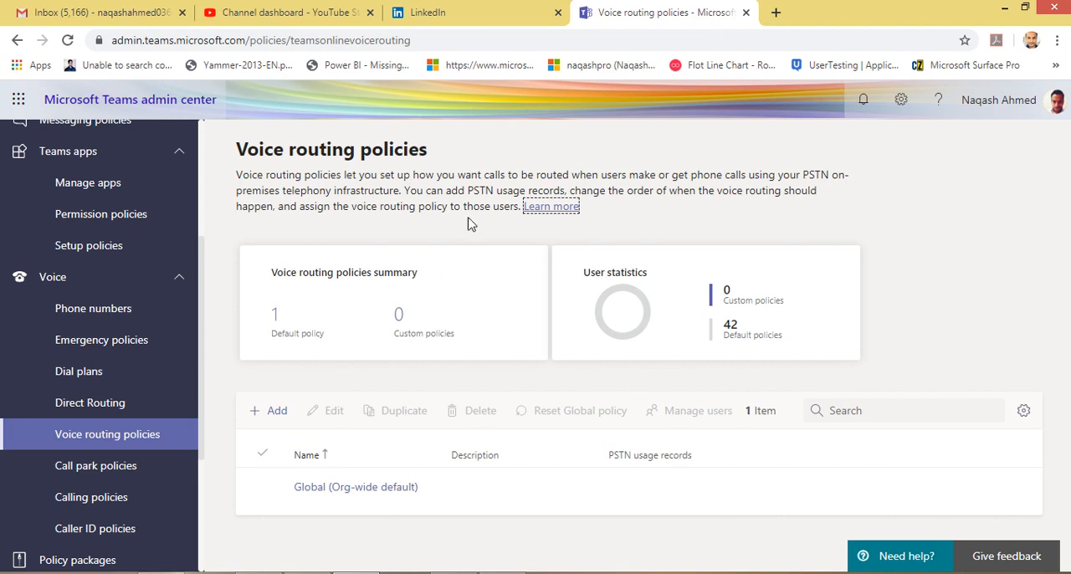
left_click(130, 468)
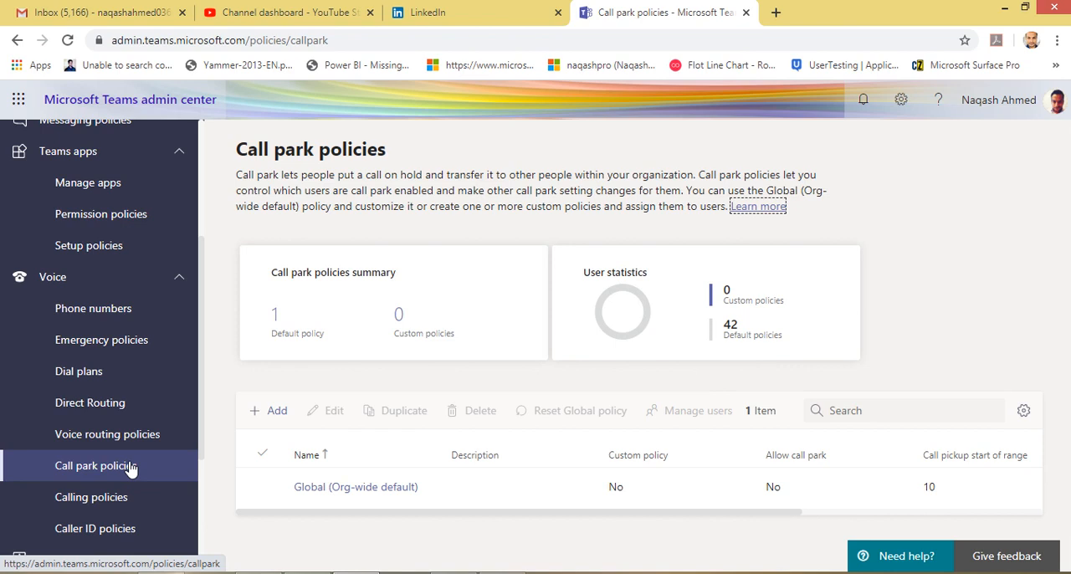
left_click(390, 487)
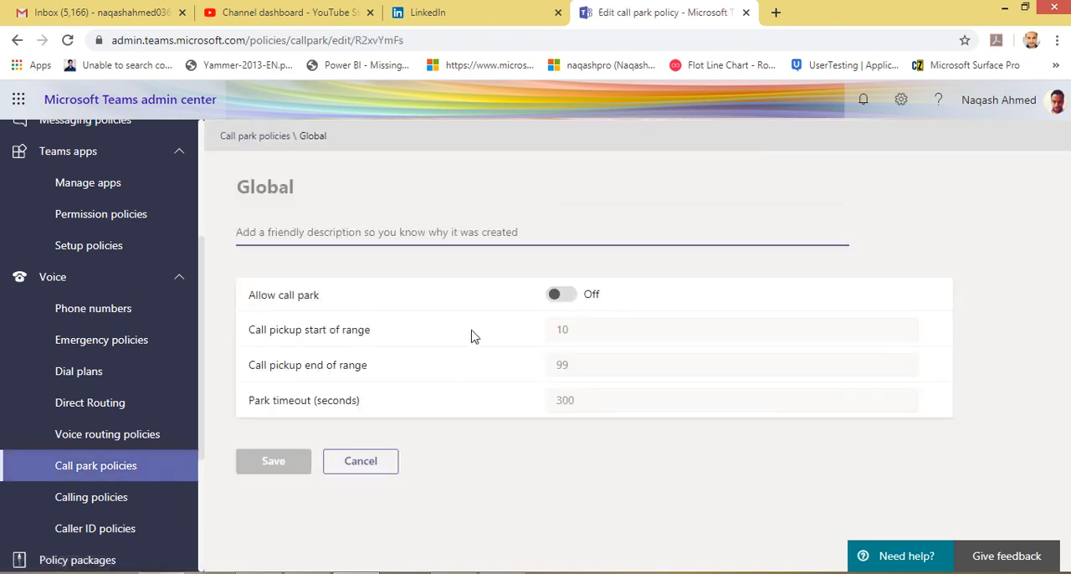
left_click(378, 346)
left_click_drag(378, 346, 426, 345)
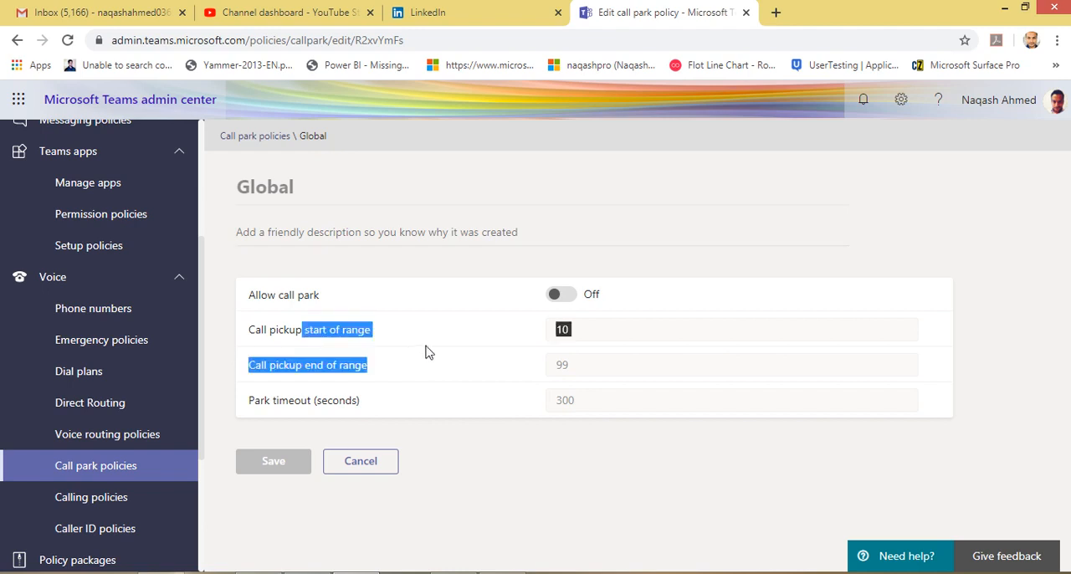
left_click(426, 346)
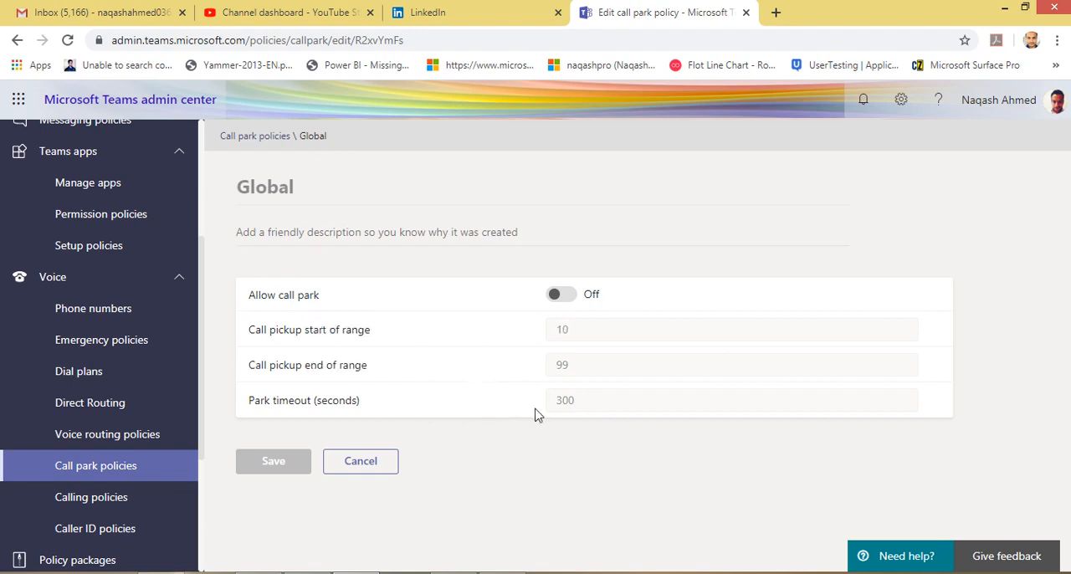
left_click_drag(577, 402, 554, 404)
Look over the Calling policies page and open its Global (Org-wide default) policy.
left_click(86, 509)
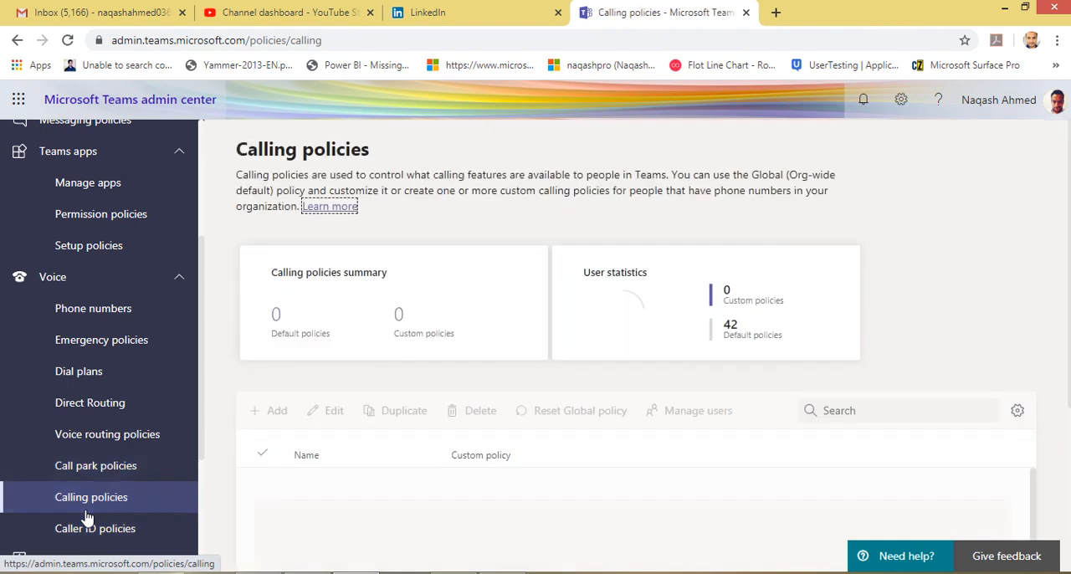
scroll(500, 425, "down", 1)
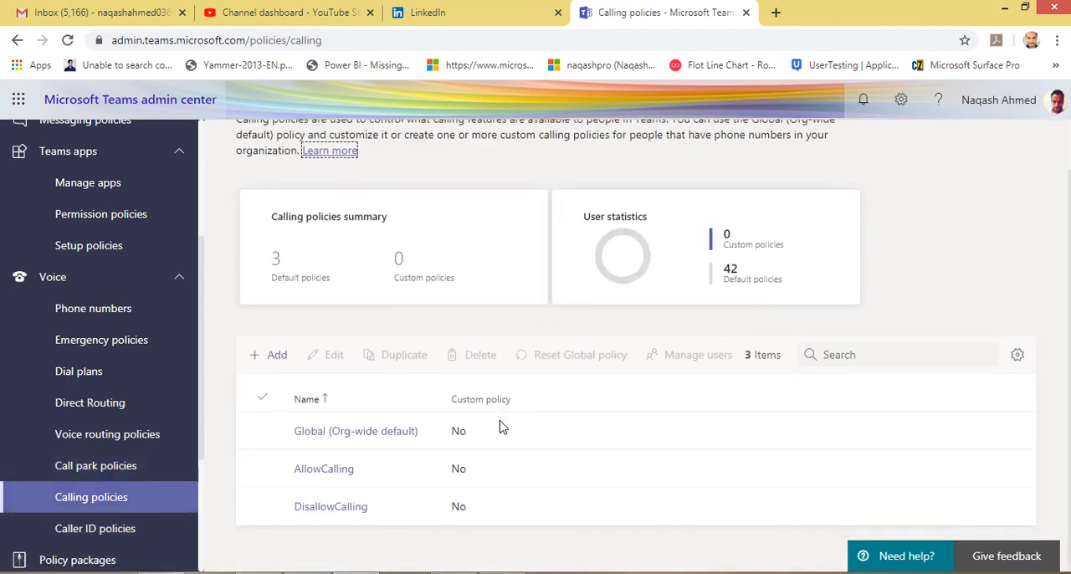
left_click(423, 428)
scroll(422, 428, "up", 1)
scroll(393, 430, "down", 1)
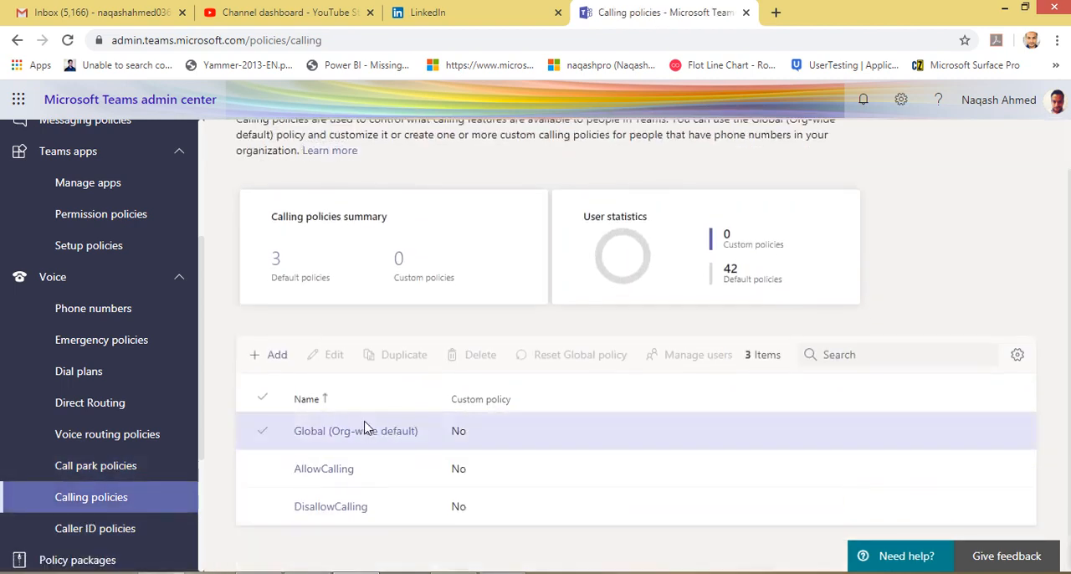
left_click(372, 435)
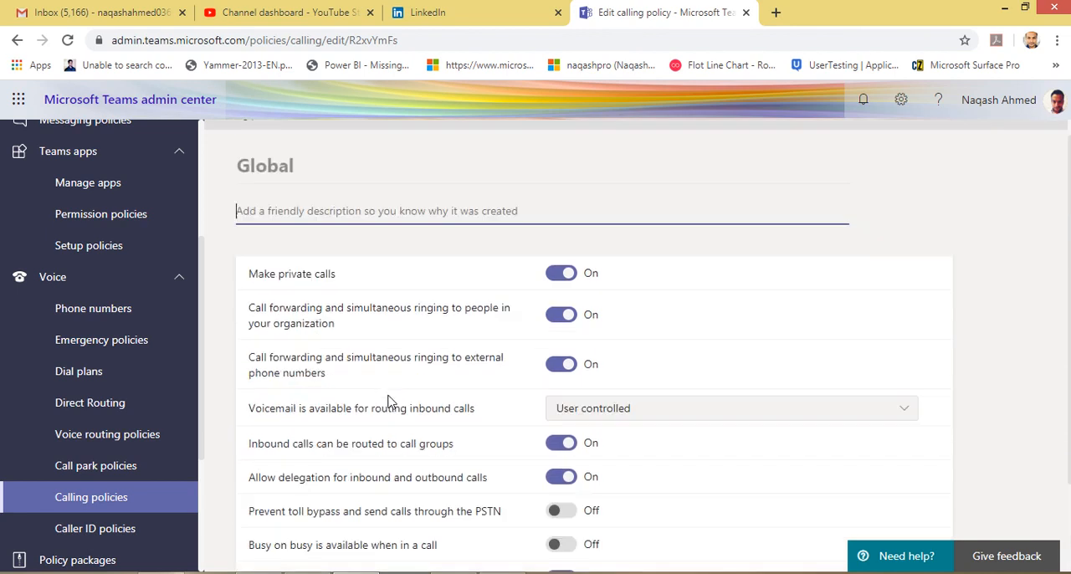
Review the Global calling policy's private call, call forwarding, voicemail routing and PSTN settings.
scroll(310, 316, "down", 2)
scroll(529, 237, "up", 2)
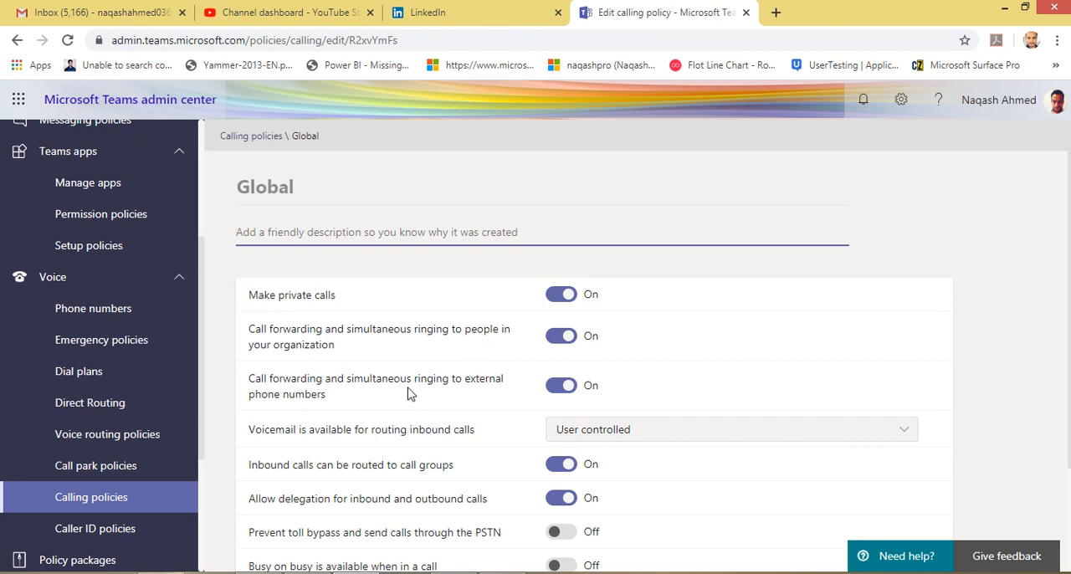
scroll(416, 418, "down", 1)
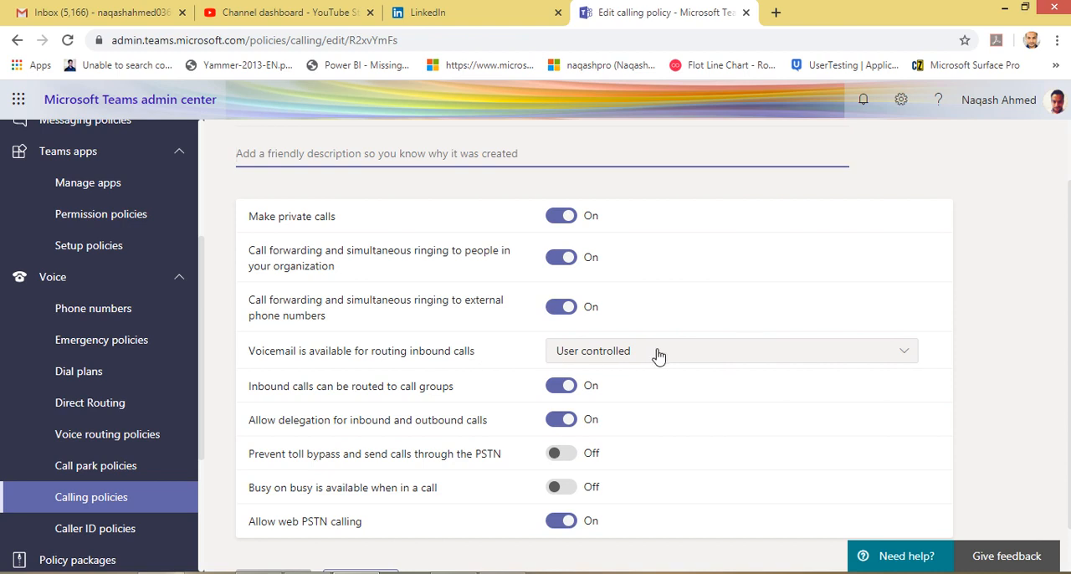
left_click_drag(262, 352, 459, 362)
left_click(459, 362)
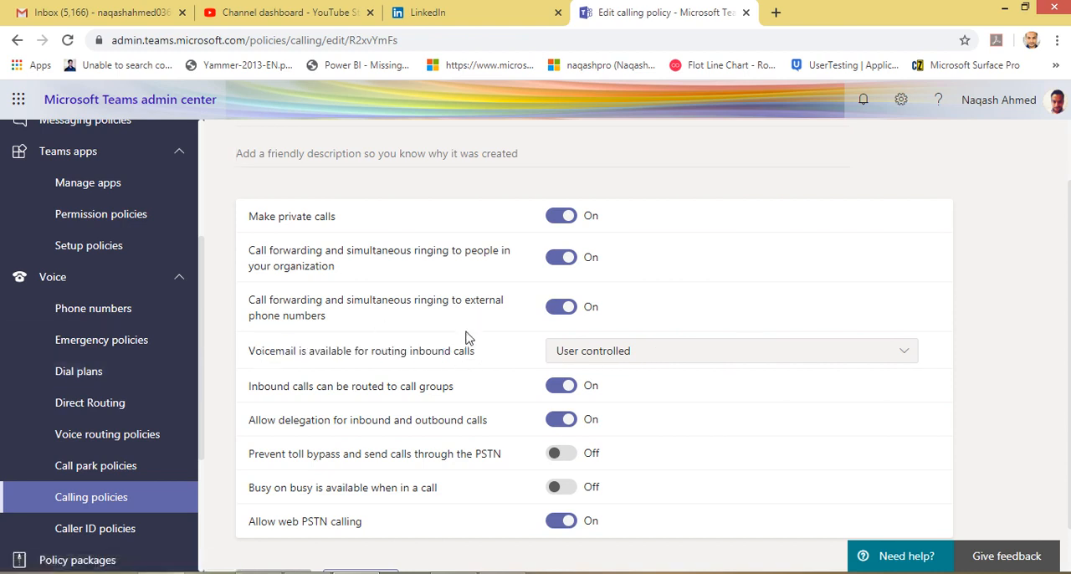
Look over the remaining Global calling policy settings, and review the Caller ID policies description, summary and policy list.
scroll(509, 439, "down", 1)
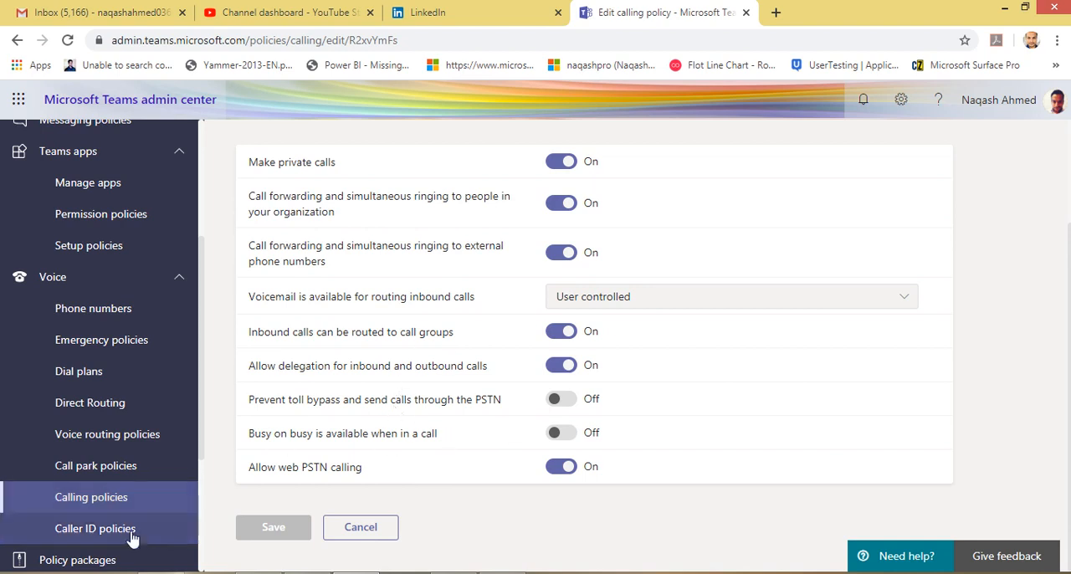
left_click(95, 529)
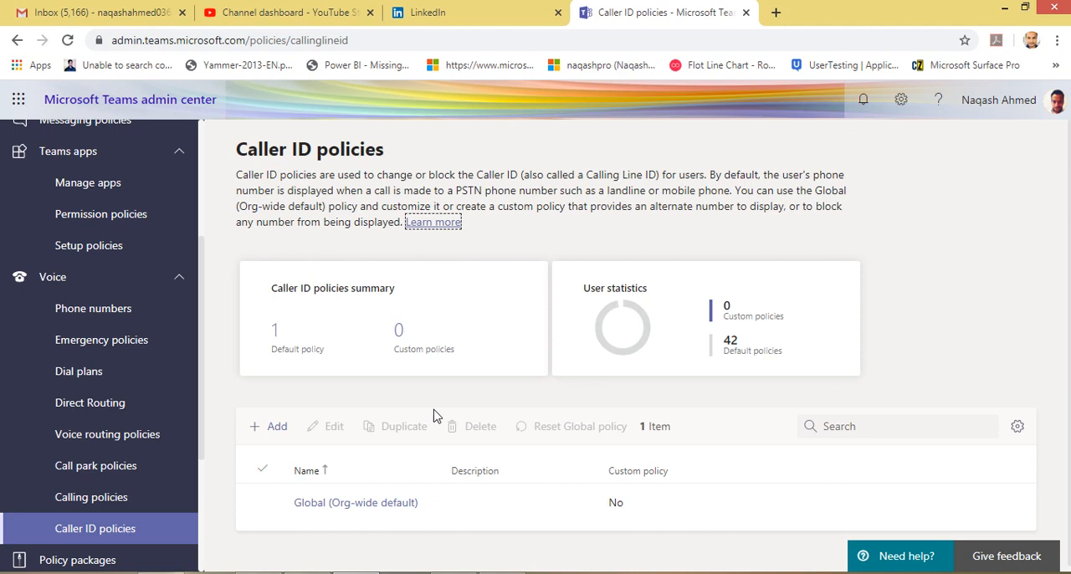
scroll(464, 403, "down", 1)
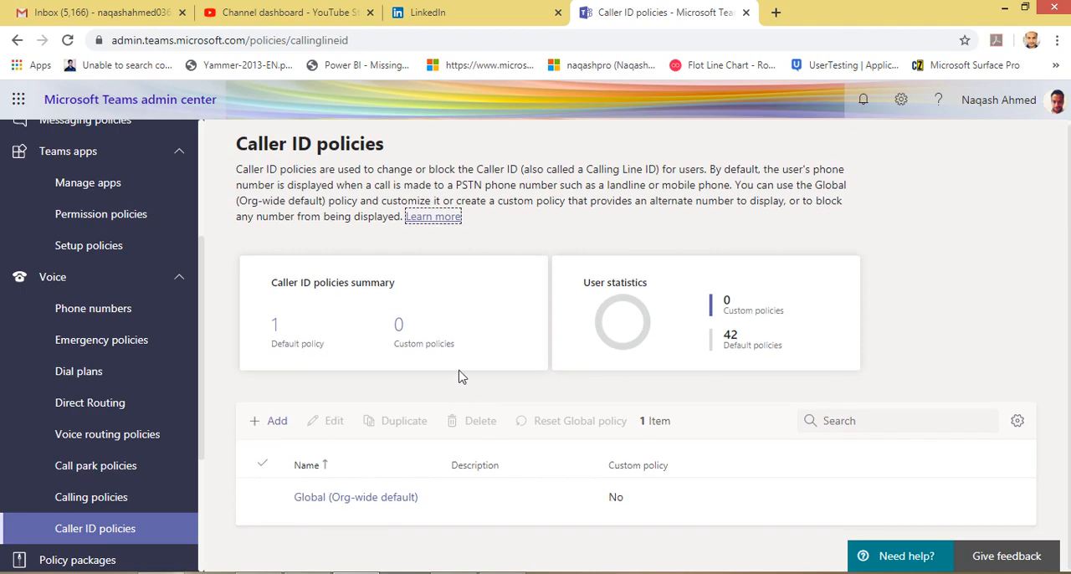
scroll(51, 377, "down", 2)
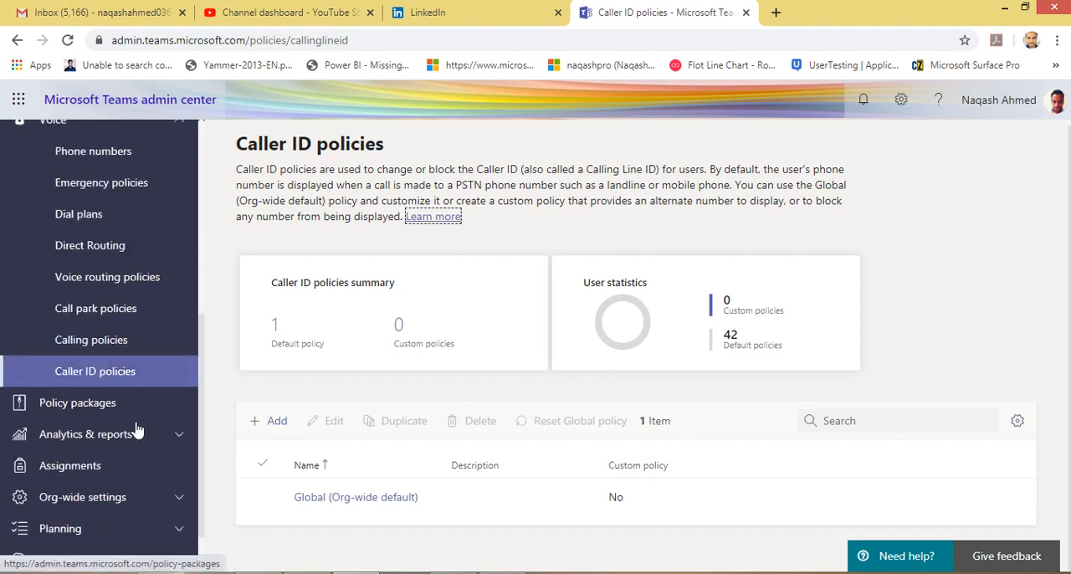
Open Policy packages and review the list of education, healthcare, public safety and business packages.
left_click(140, 407)
scroll(508, 457, "down", 2)
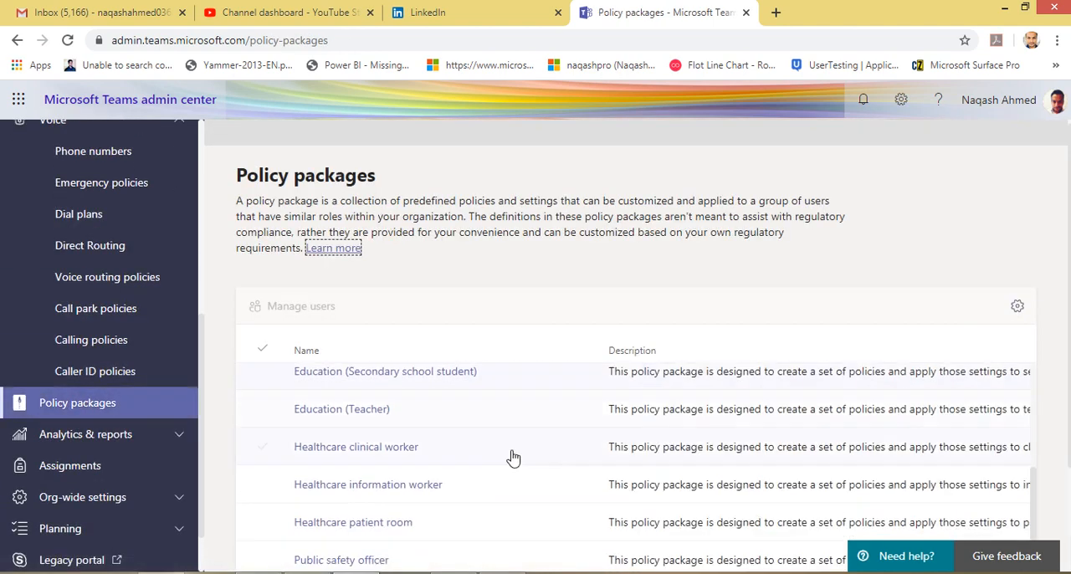
scroll(509, 456, "up", 2)
scroll(512, 457, "down", 2)
scroll(512, 458, "up", 2)
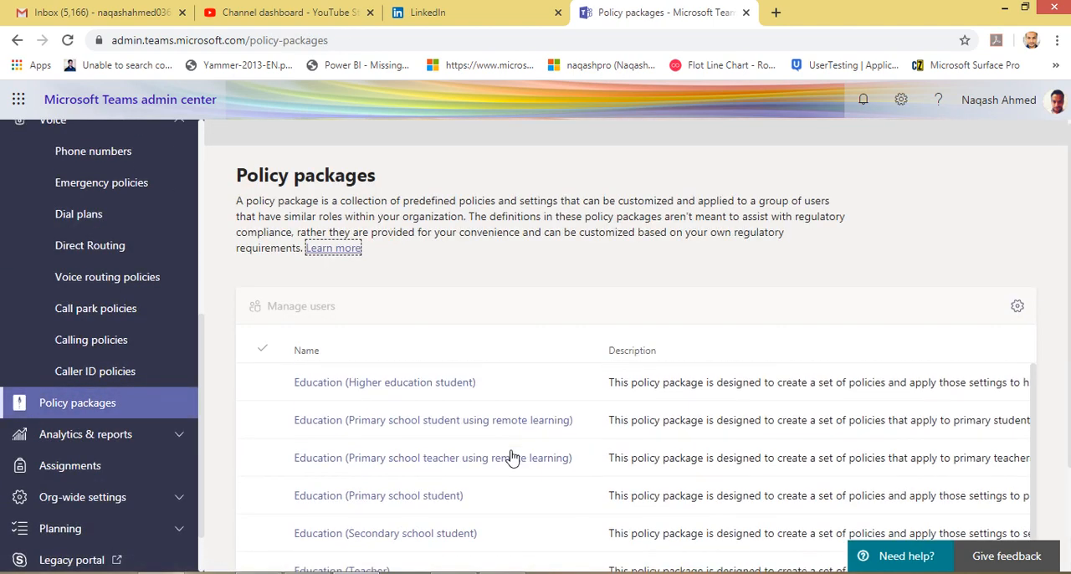
scroll(512, 458, "down", 2)
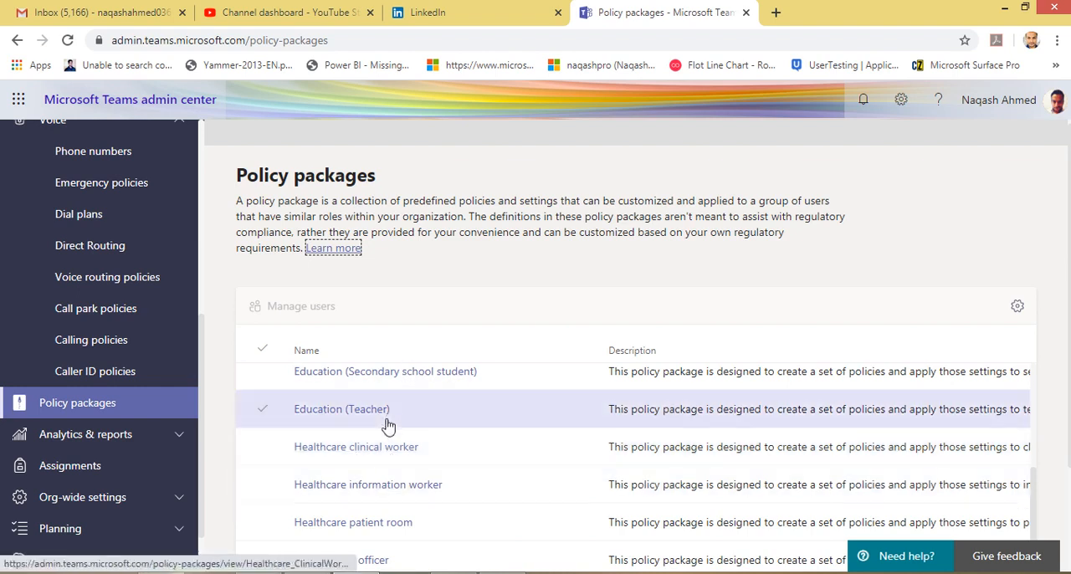
scroll(401, 452, "up", 3)
scroll(385, 423, "down", 6)
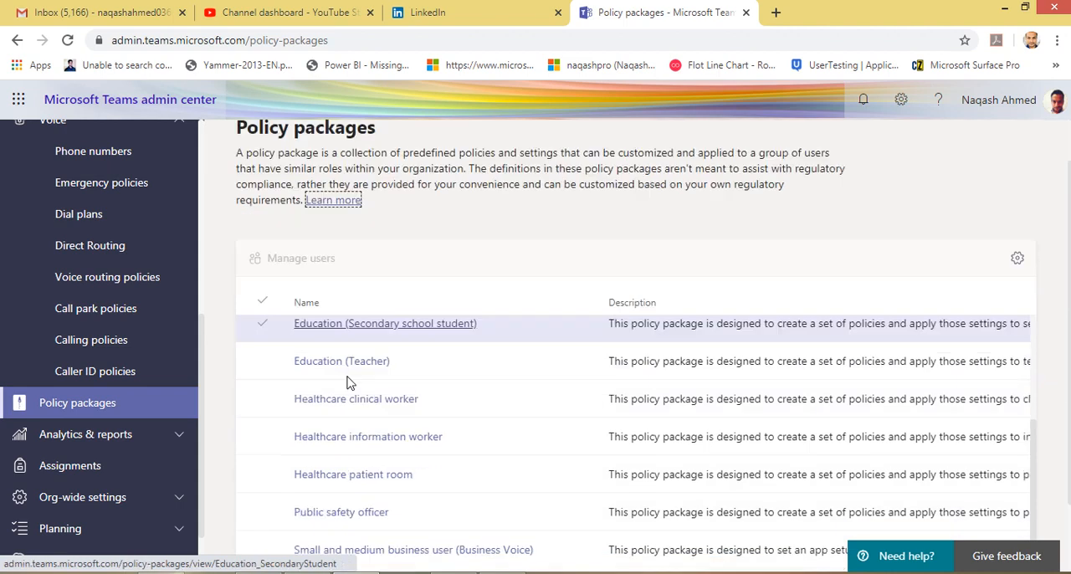
scroll(375, 251, "up", 6)
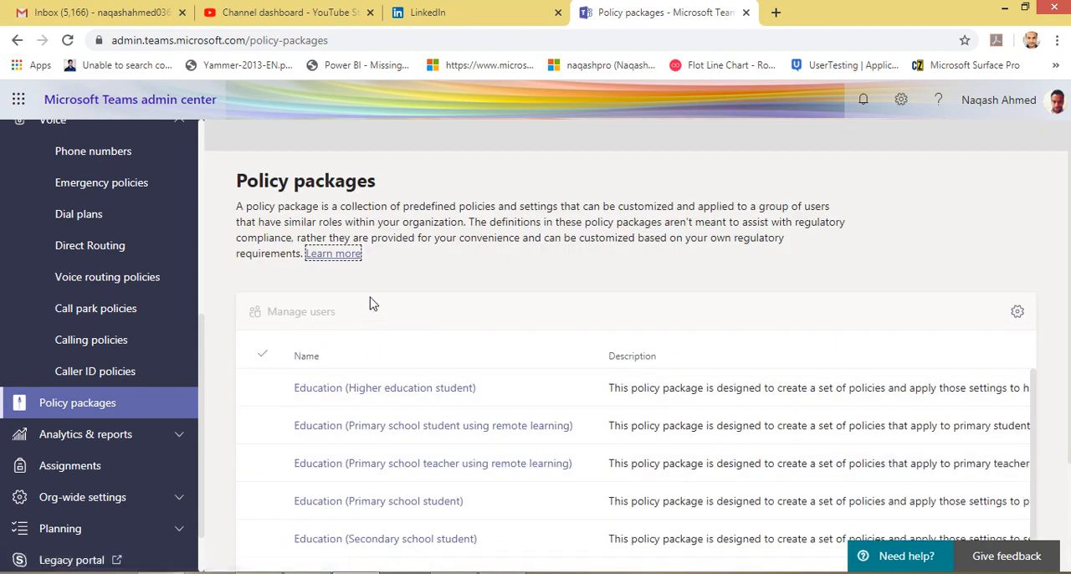
Open the Usage reports page under Analytics & reports, and collapse the Voice section.
left_click(144, 441)
left_click(123, 474)
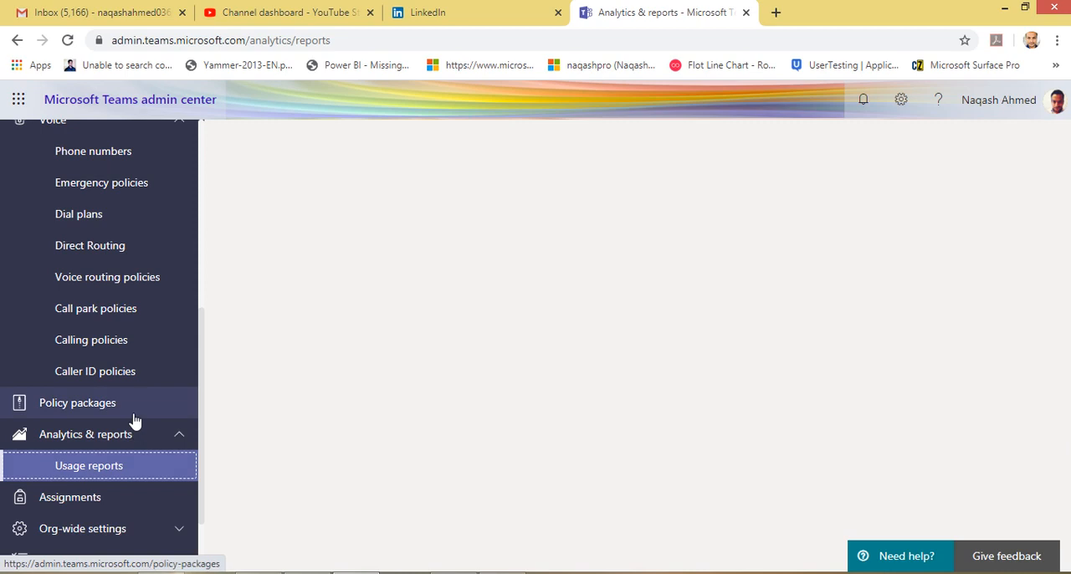
scroll(153, 299, "up", 2)
left_click(173, 281)
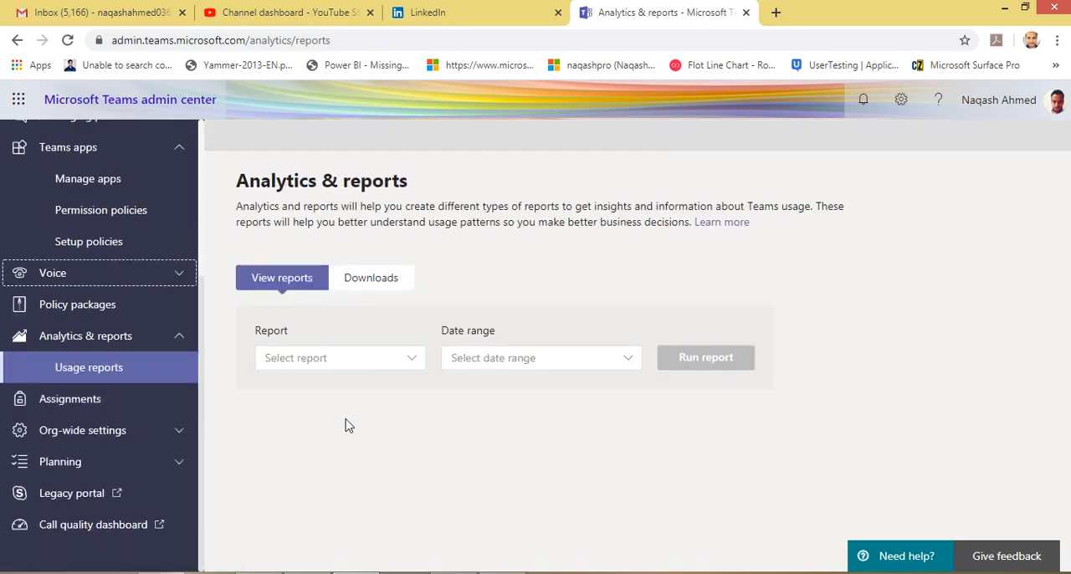
Run the Teams user activity report for the last 30 days.
left_click(394, 368)
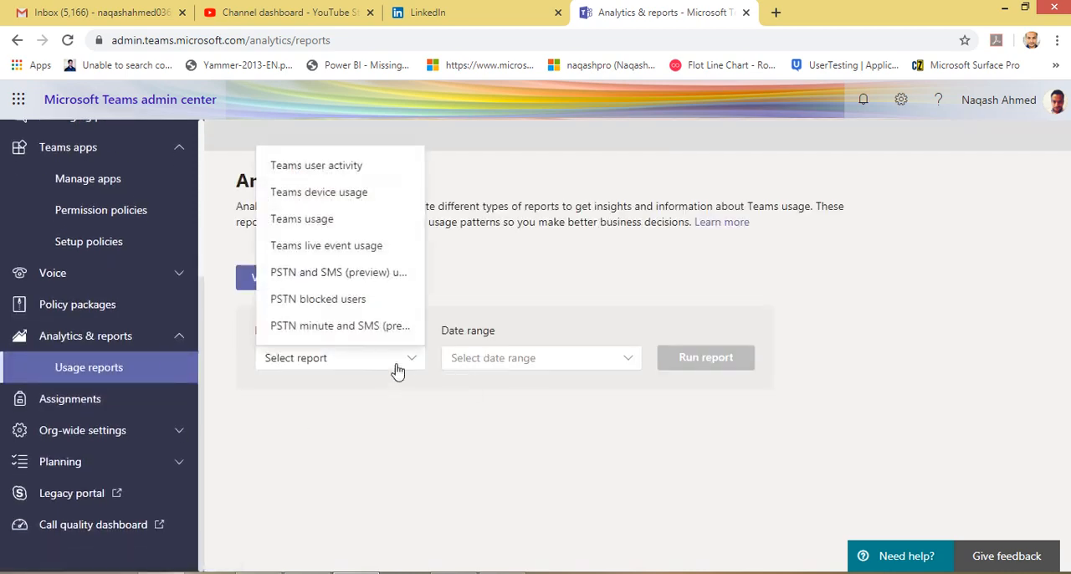
left_click(337, 170)
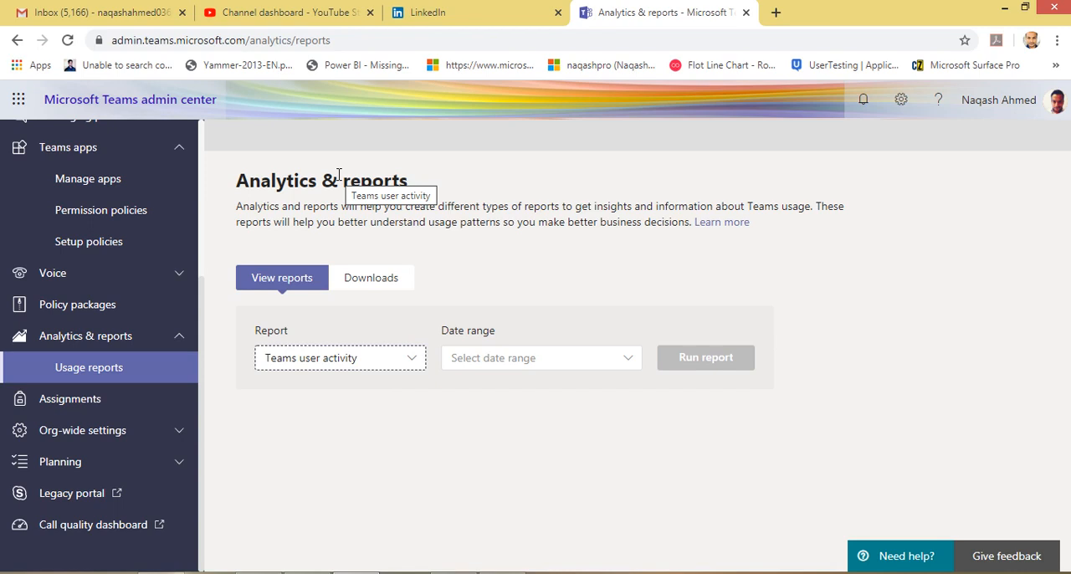
left_click(529, 358)
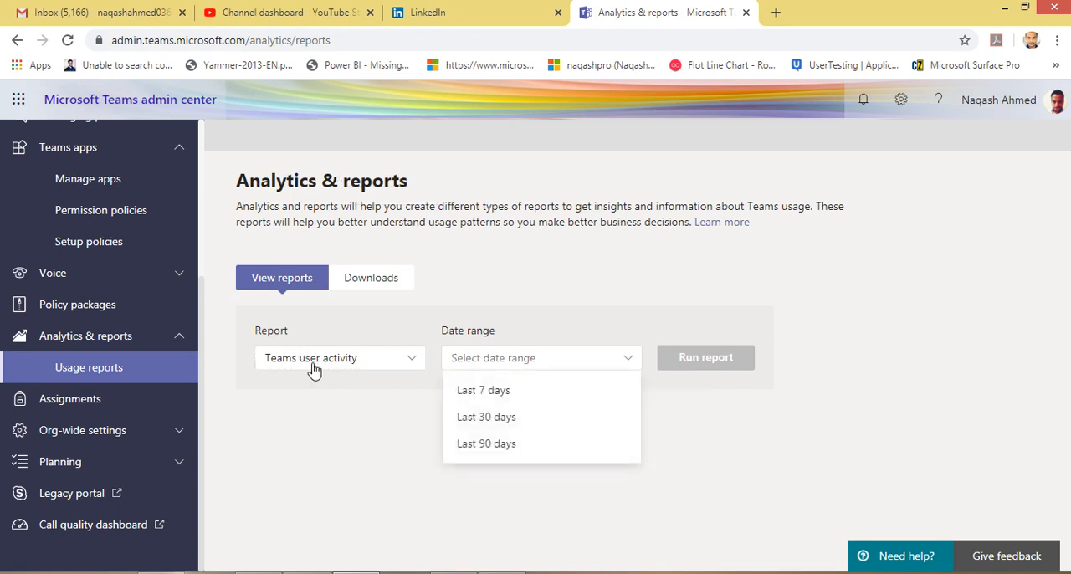
left_click(509, 417)
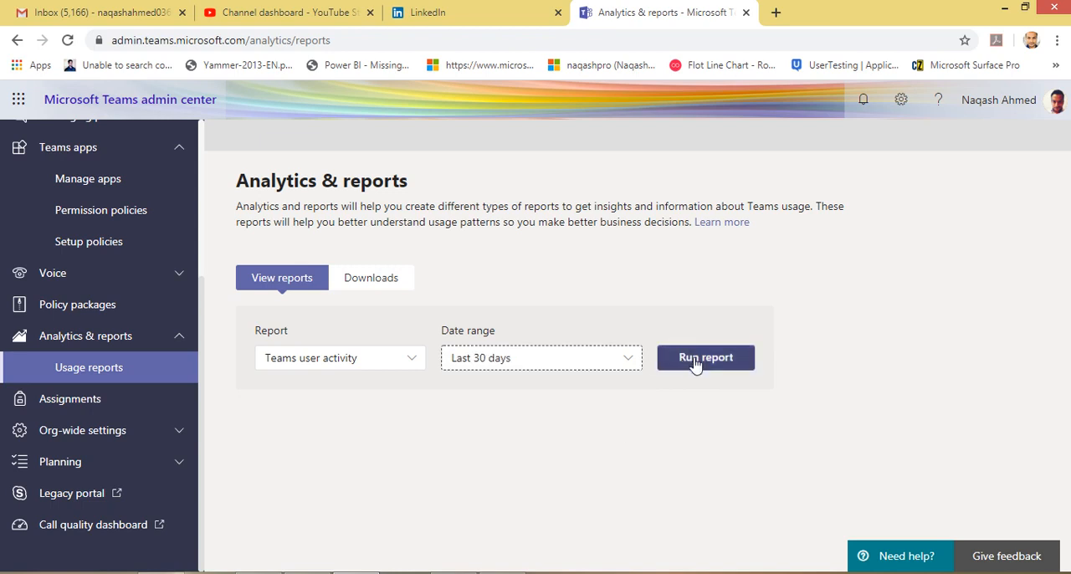
left_click(696, 360)
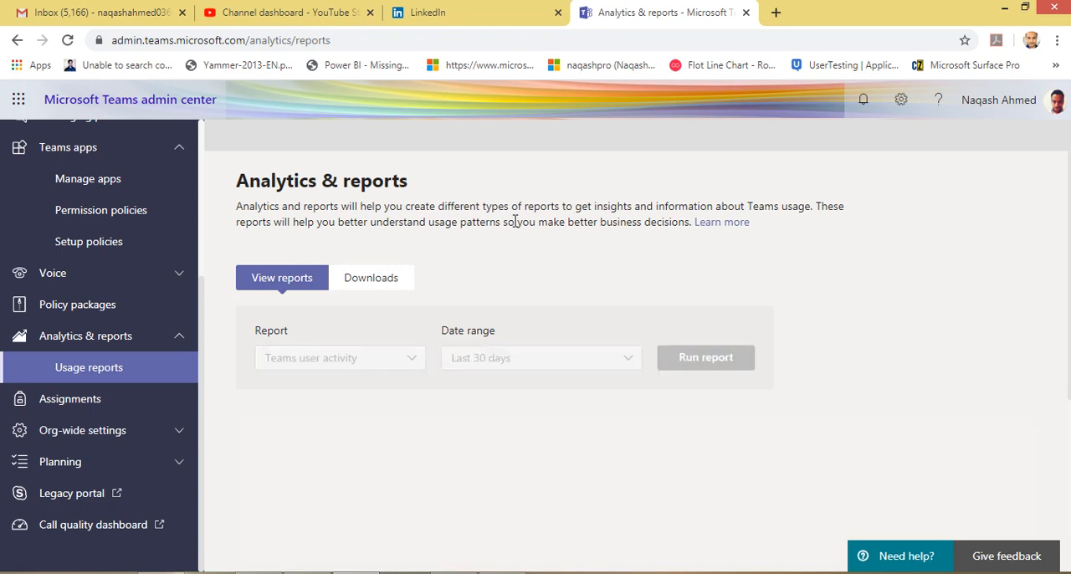
Examine the user activity chart and the per-user table across all columns, from channel messages through last activity.
scroll(514, 222, "down", 2)
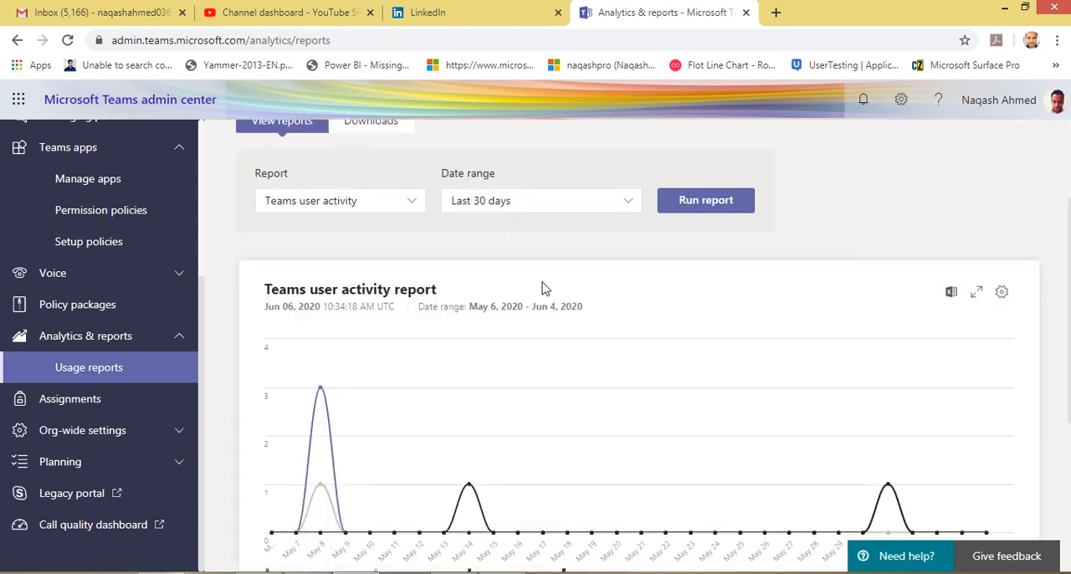
scroll(374, 353, "down", 1)
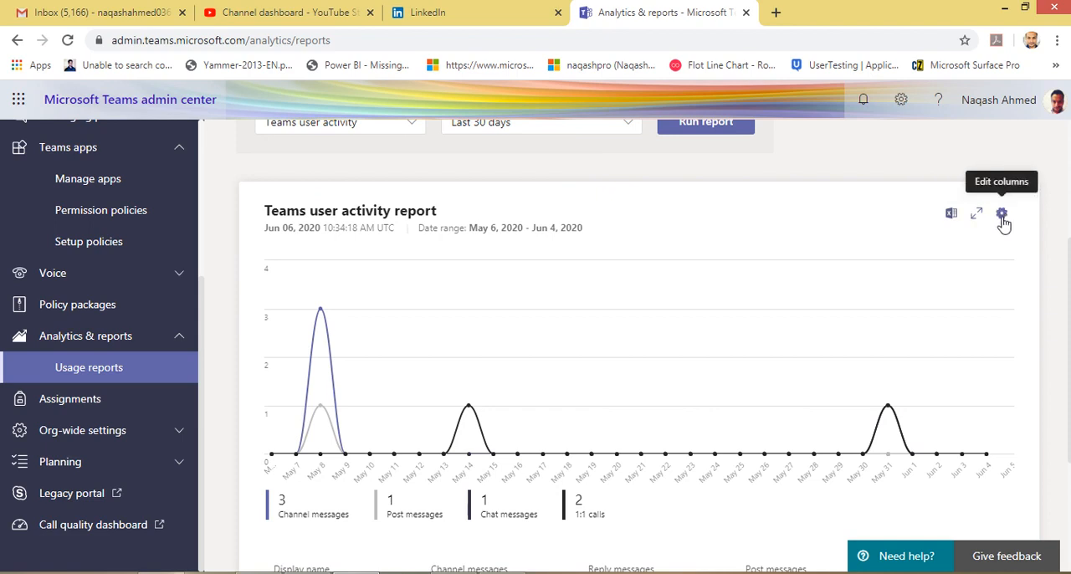
scroll(836, 310, "down", 3)
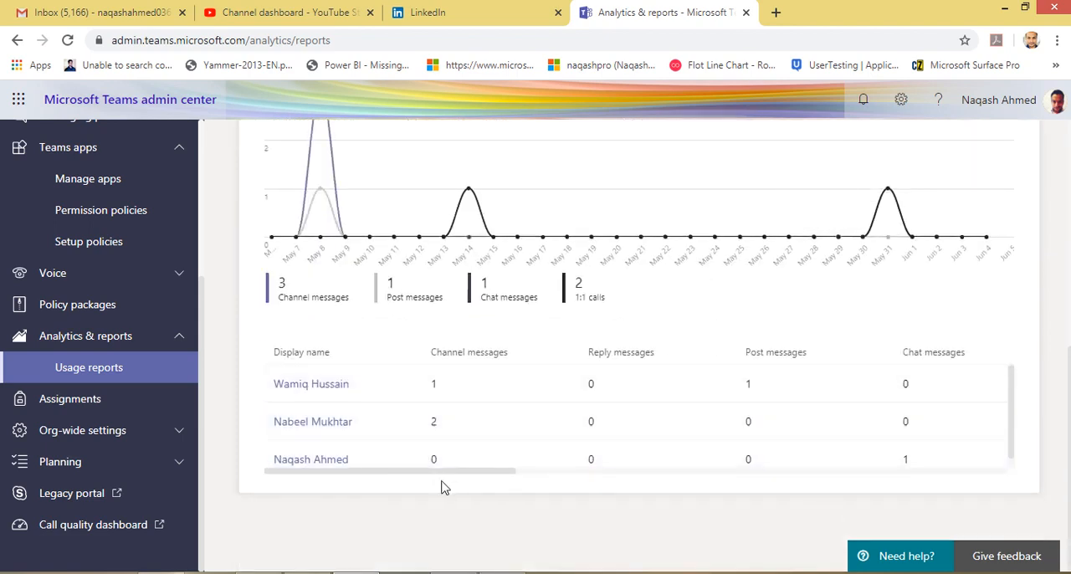
left_click_drag(437, 477, 715, 445)
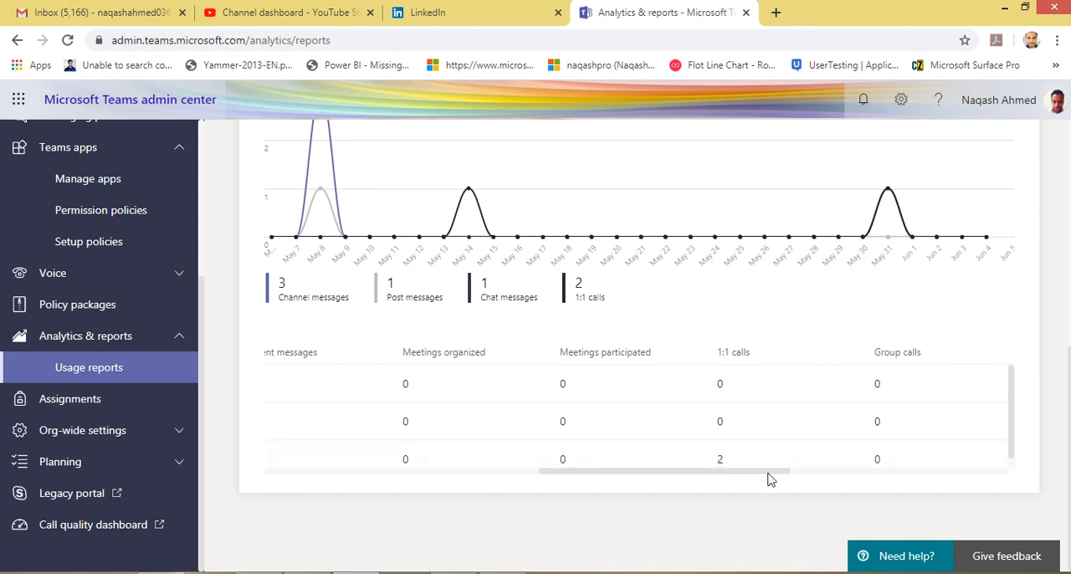
left_click_drag(771, 480, 1015, 477)
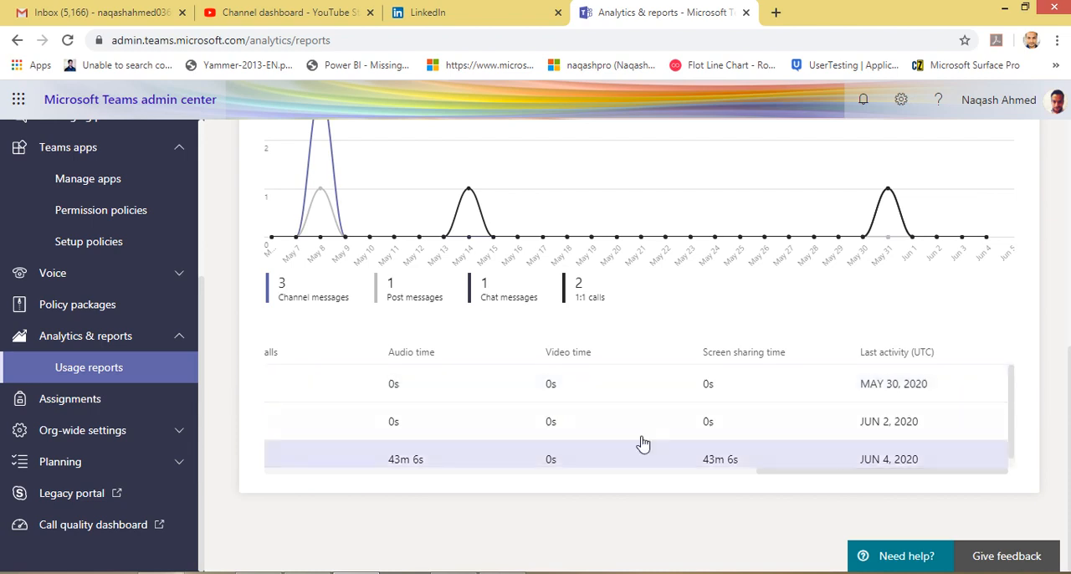
Run the Teams device usage report for the same date range.
scroll(335, 418, "up", 6)
left_click(397, 359)
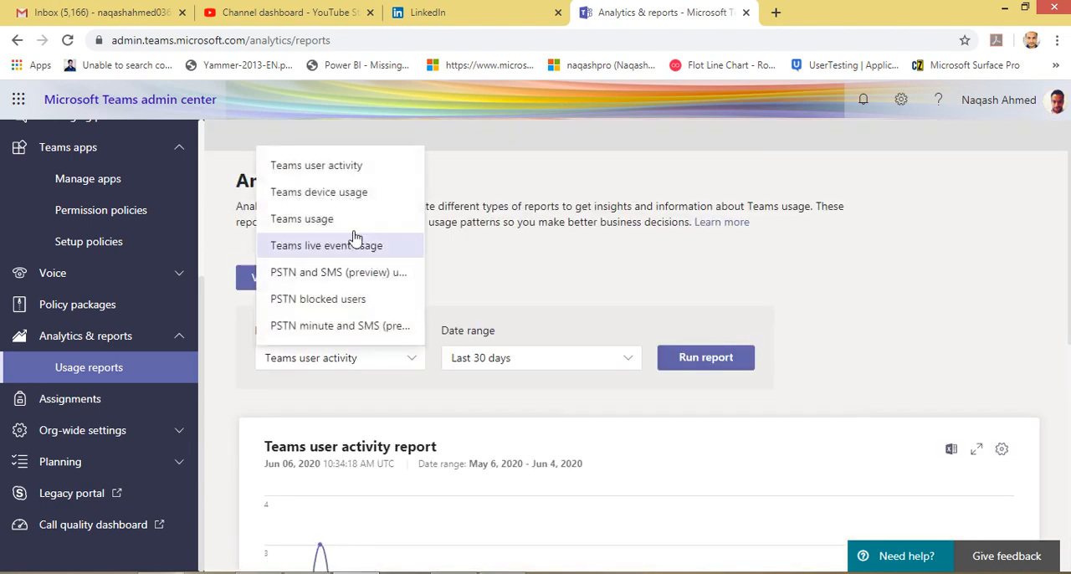
left_click(350, 194)
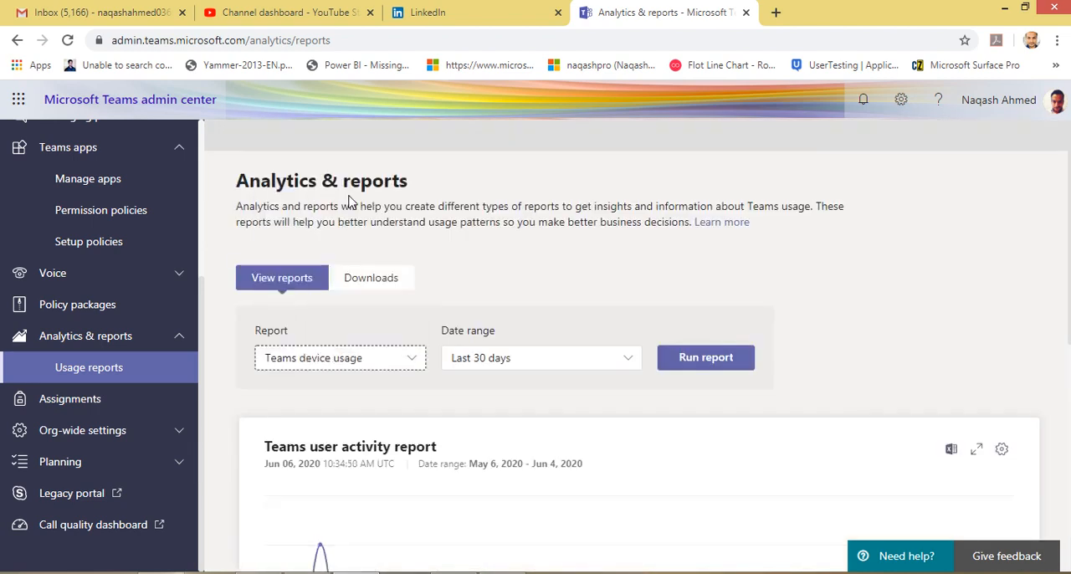
left_click(689, 360)
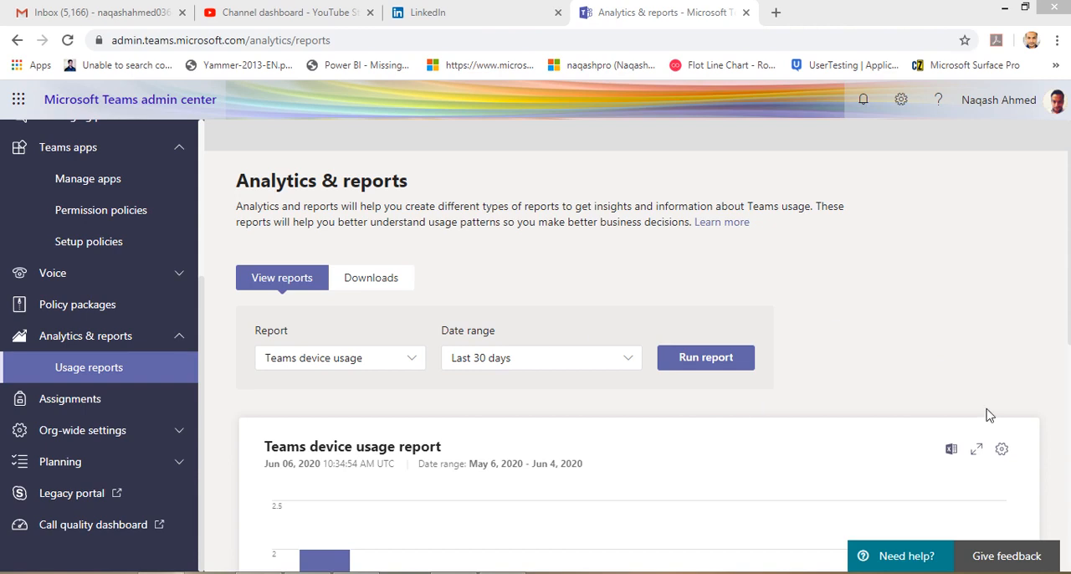
Examine the device usage chart by platform and the table of devices used by each user.
scroll(1004, 389, "down", 3)
scroll(377, 368, "down", 3)
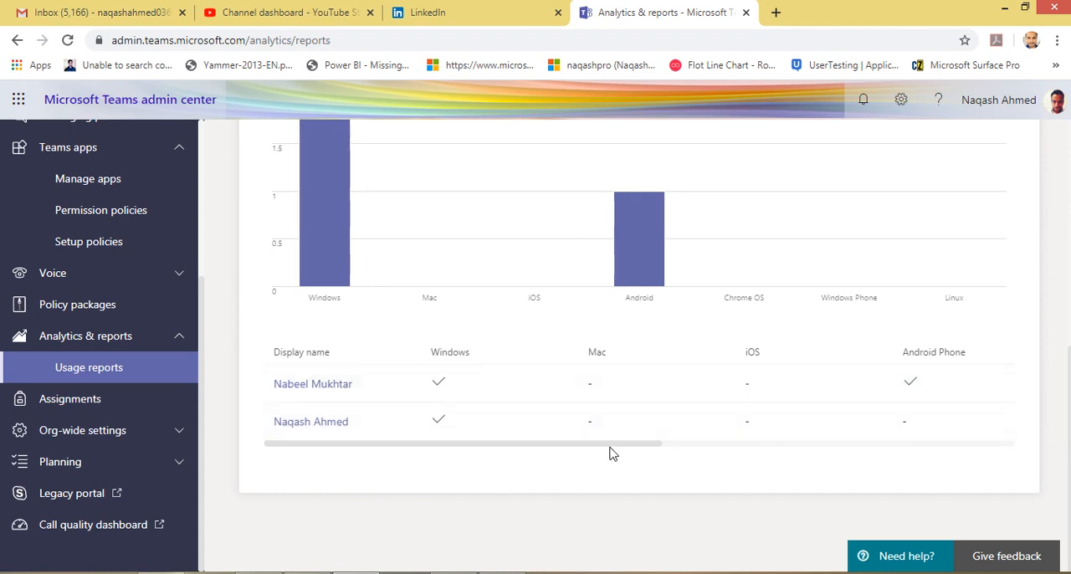
left_click_drag(650, 449, 437, 452)
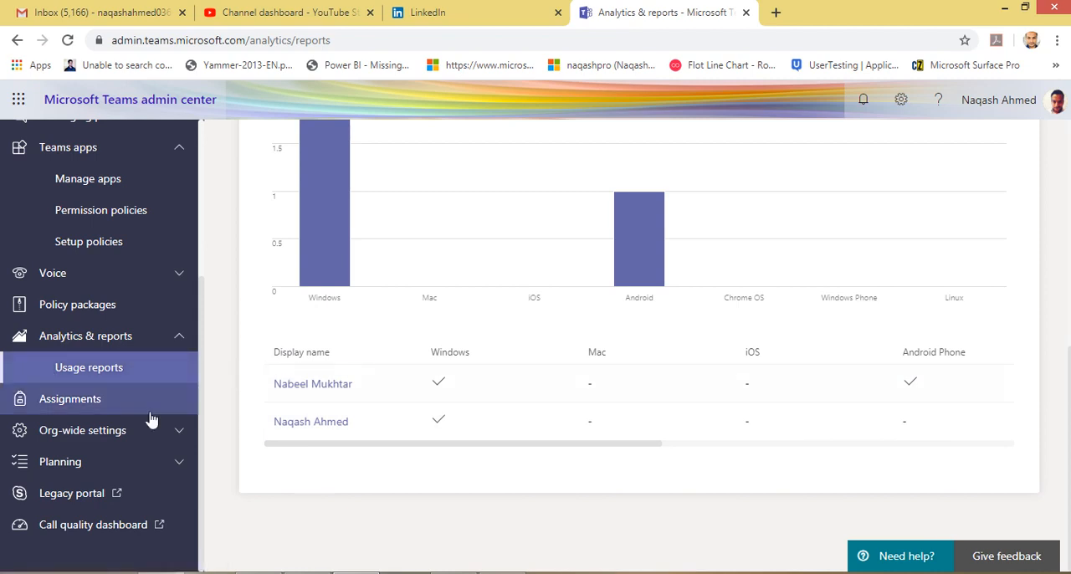
Open the Assignments page and review the Weekly guardian email digest and the MakeCode and Turnitin integration settings.
left_click(107, 410)
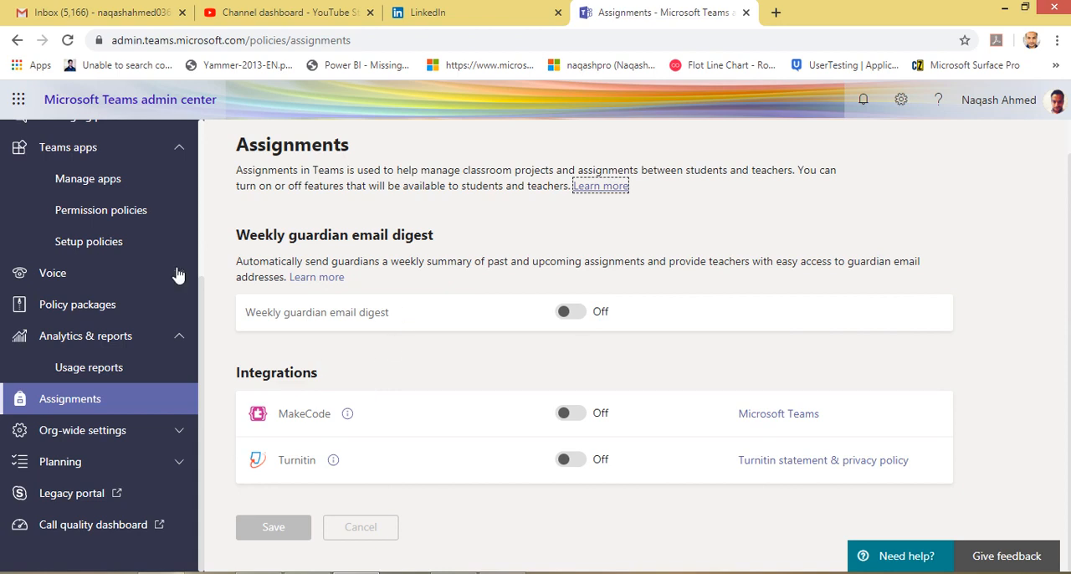
scroll(174, 314, "up", 2)
scroll(155, 402, "down", 2)
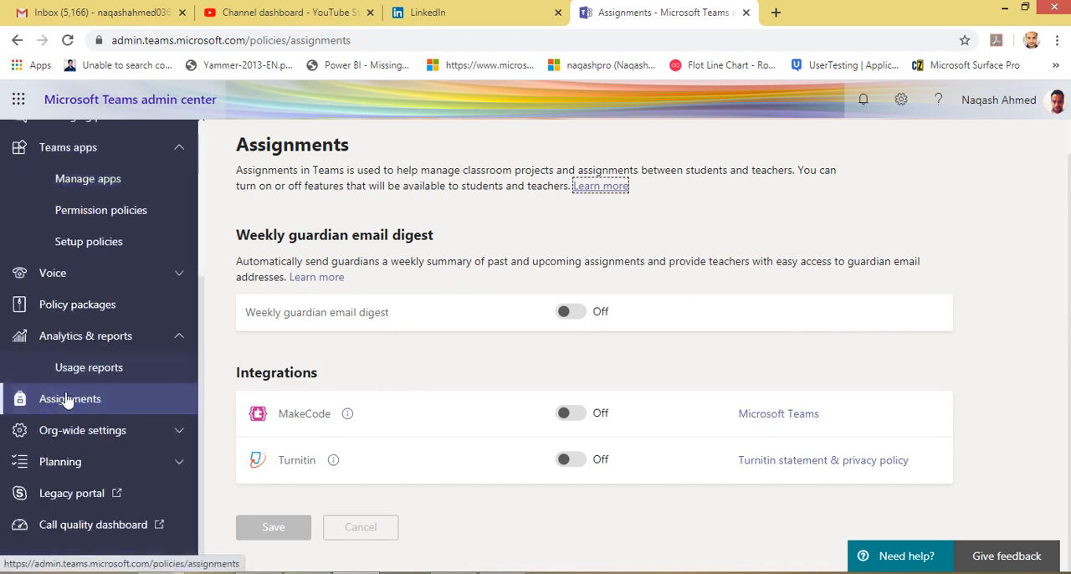
scroll(619, 302, "up", 1)
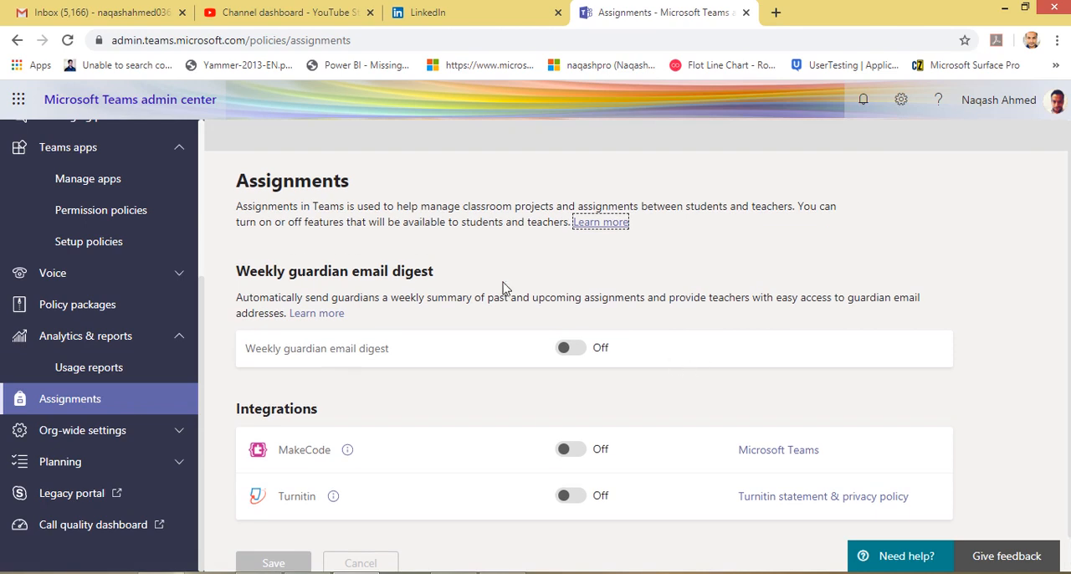
scroll(399, 361, "down", 1)
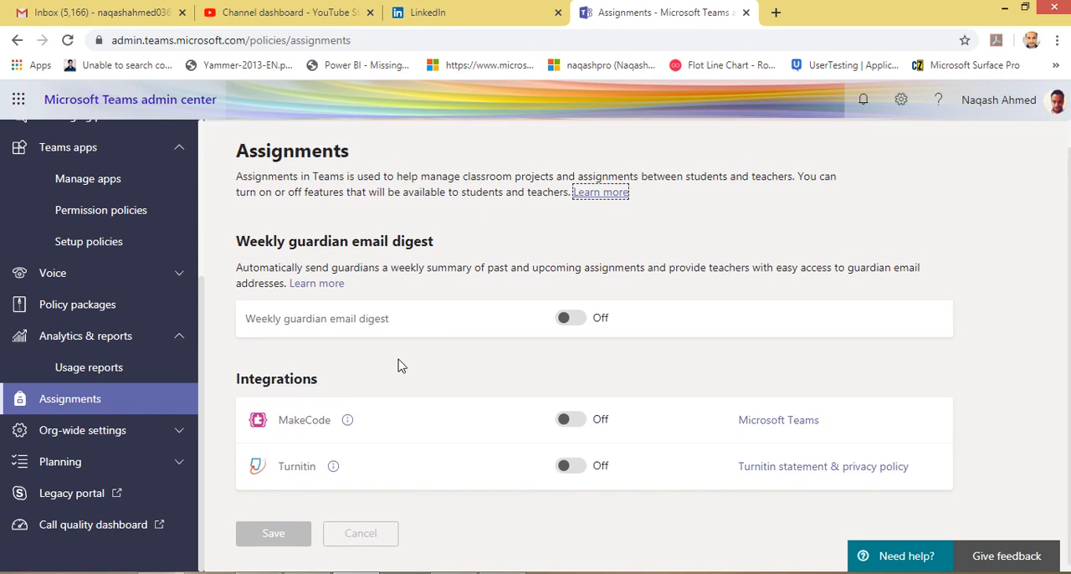
scroll(399, 363, "up", 1)
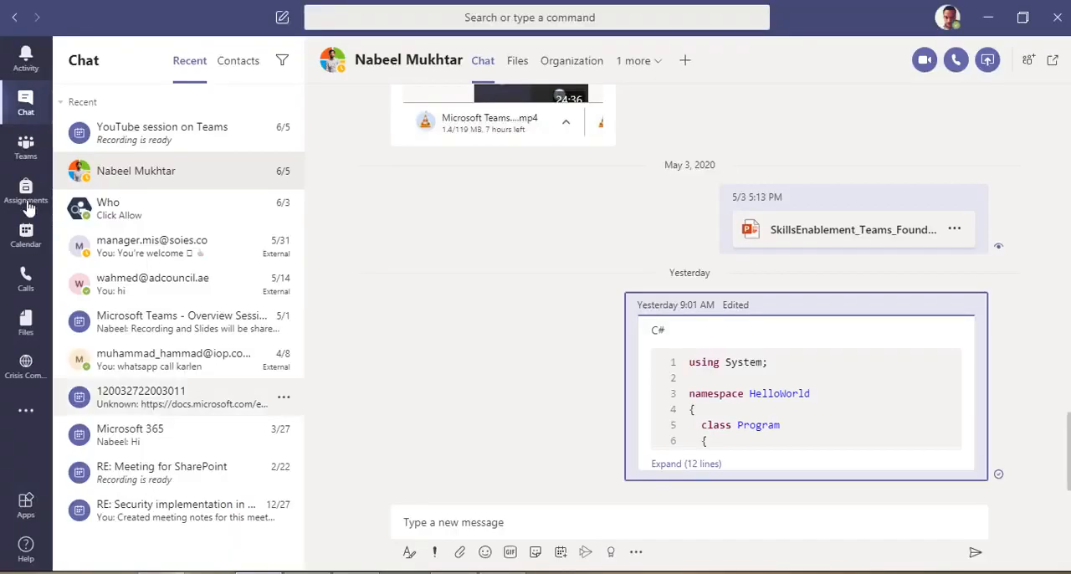
View Assignments in the Teams app, and return to the admin center's Assignments page to examine the Weekly guardian email digest setting.
left_click(26, 203)
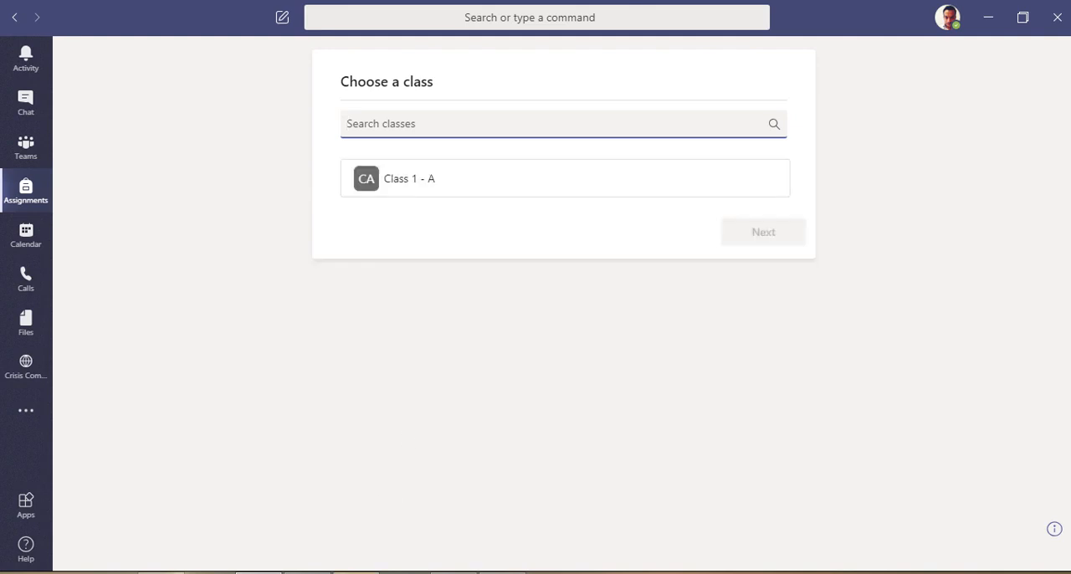
left_click(358, 572)
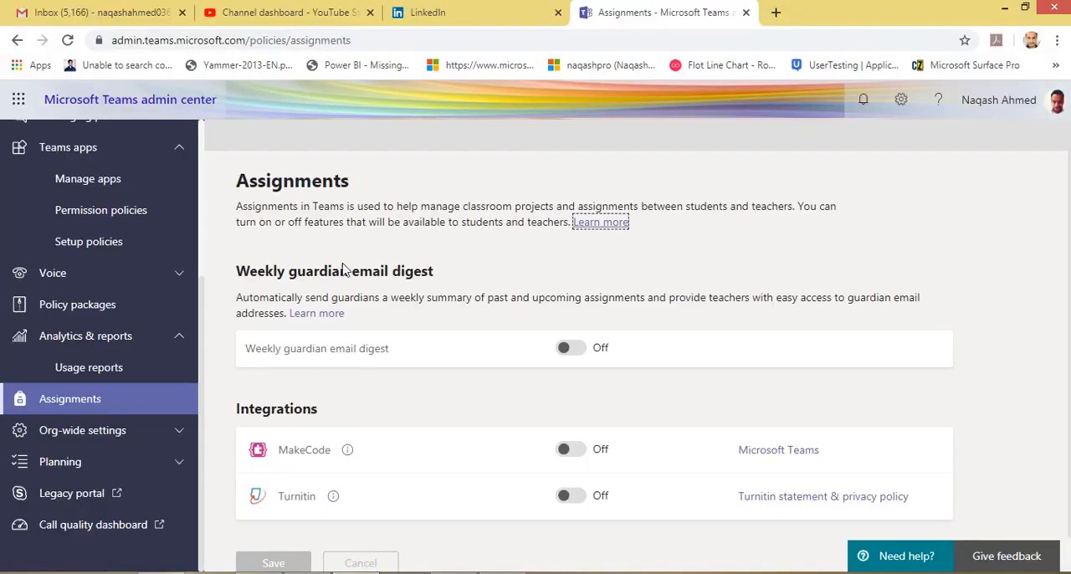
scroll(394, 342, "down", 1)
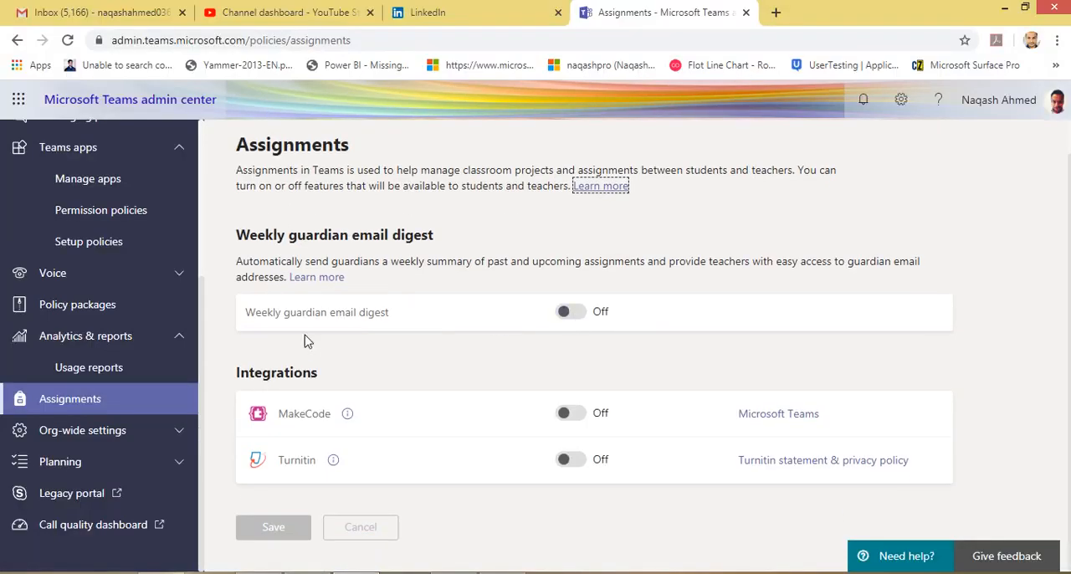
left_click_drag(255, 315, 395, 319)
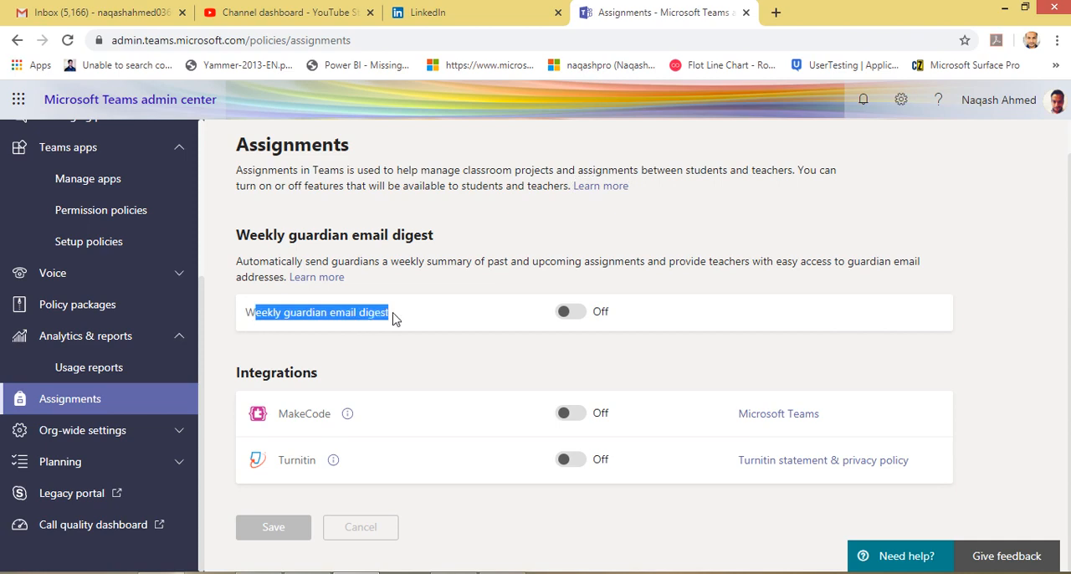
Switch the Weekly guardian email digest on and back off without saving.
left_click(469, 322)
left_click(562, 316)
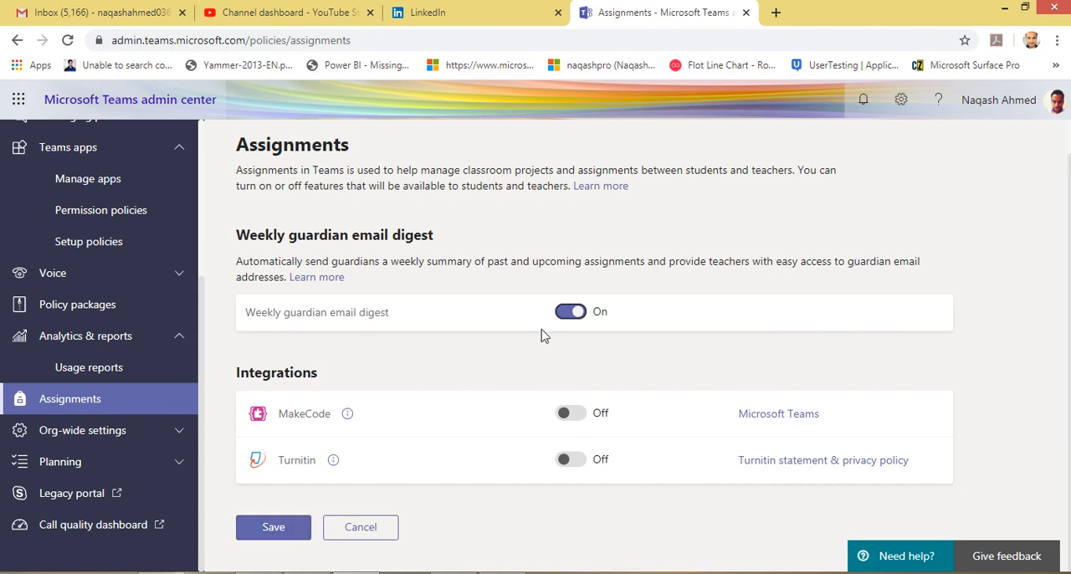
left_click(566, 313)
Open External access in the org-wide settings and review the options for communicating with Skype for Business, Teams and Skype users.
left_click(134, 430)
scroll(86, 461, "down", 2)
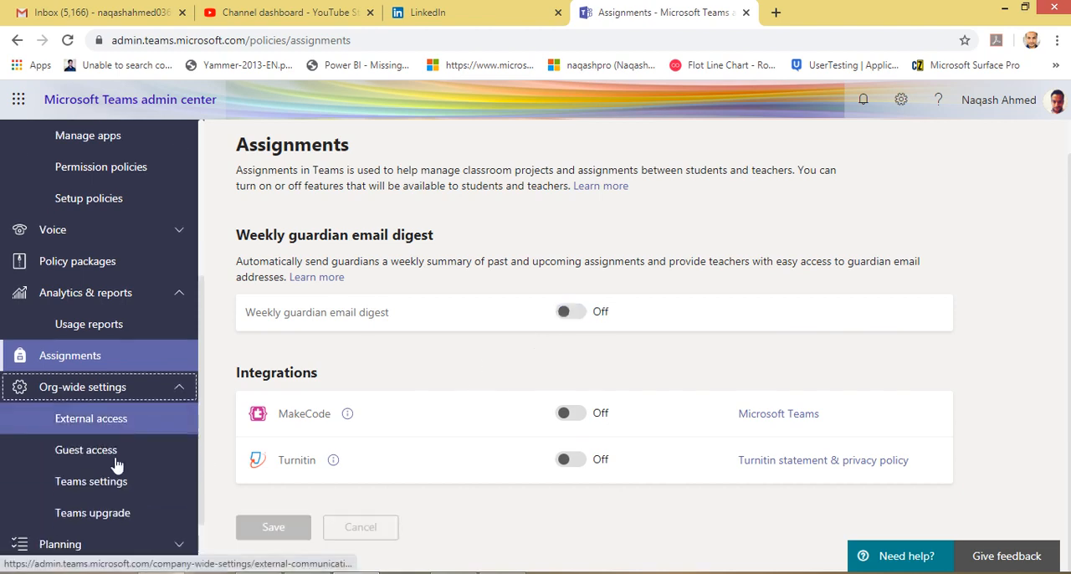
left_click(126, 339)
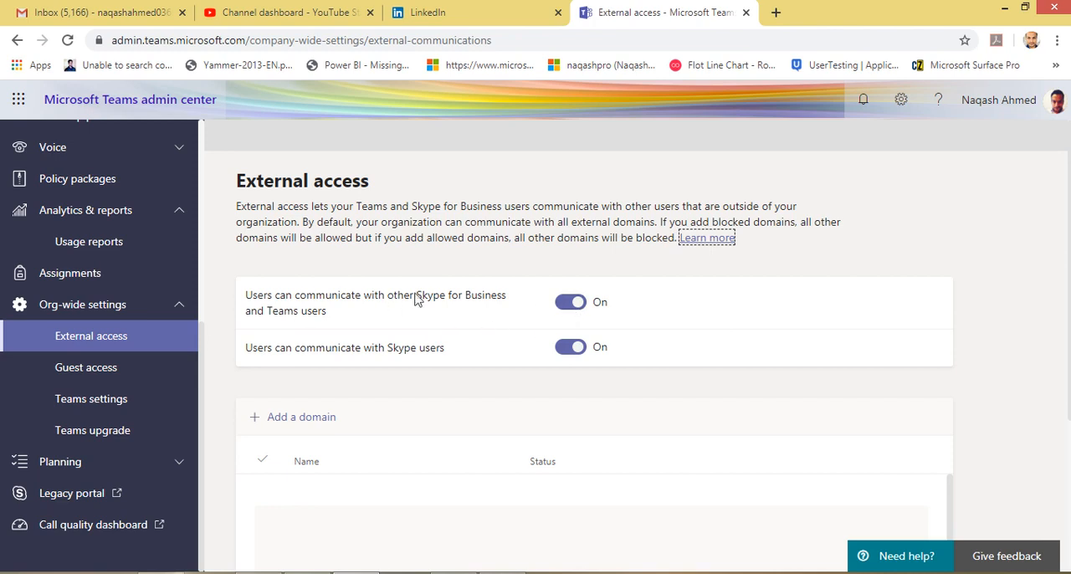
left_click_drag(414, 297, 452, 301)
left_click(333, 334)
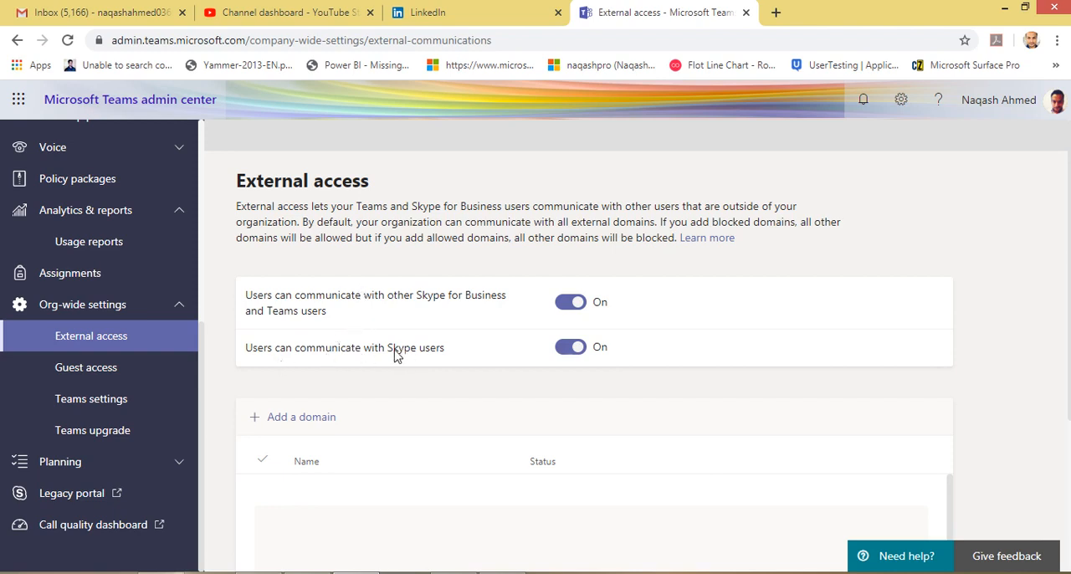
left_click_drag(397, 355, 462, 358)
left_click(461, 357)
View the form for adding an allowed or blocked domain under External access, and close it without adding one.
scroll(496, 407, "down", 1)
scroll(496, 407, "down", 2)
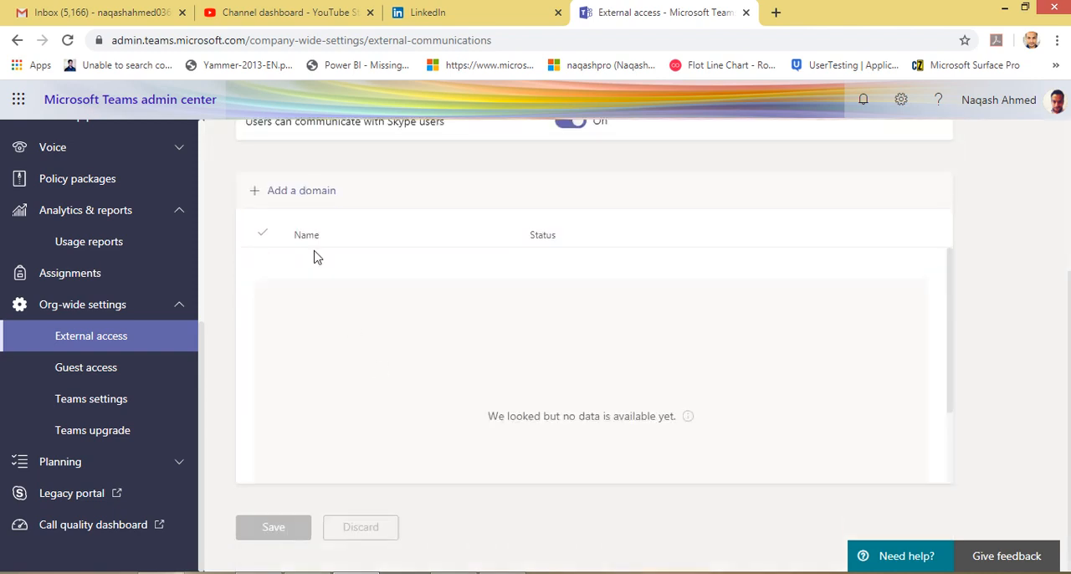
left_click(288, 200)
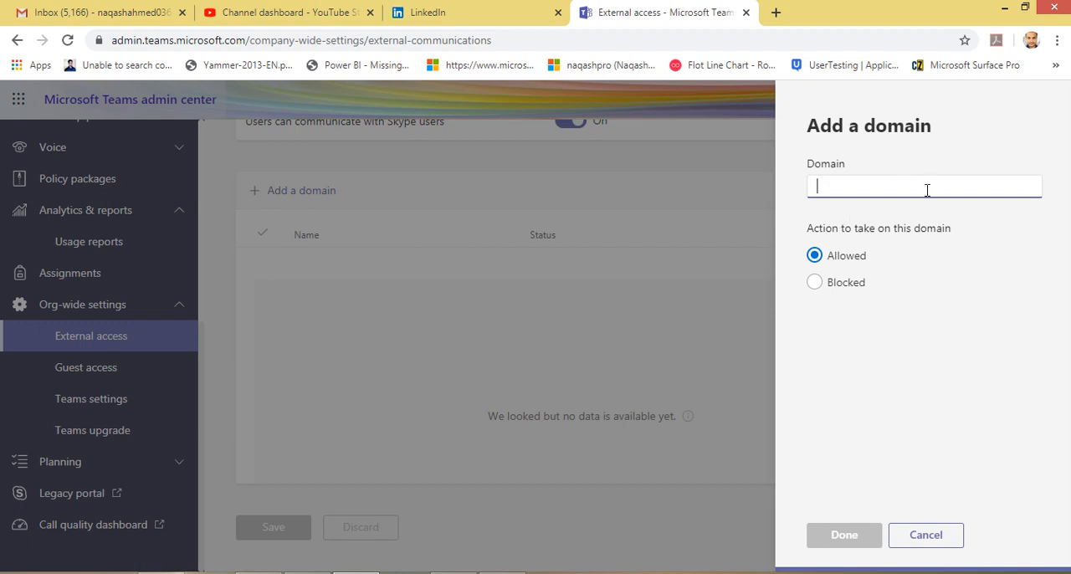
left_click(926, 540)
scroll(433, 390, "up", 3)
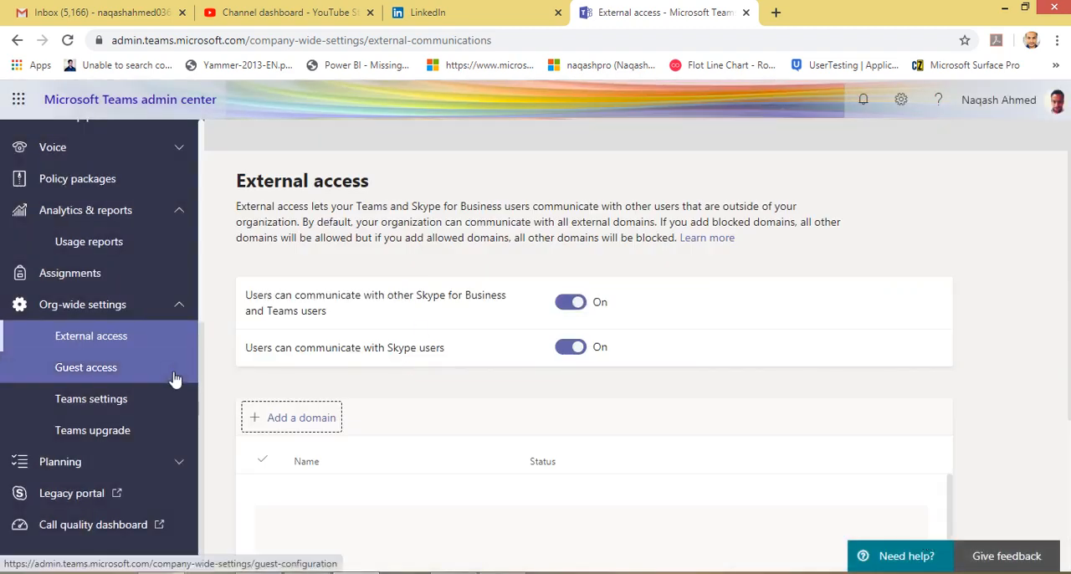
Open the Guest access page and review the setting that allows guest access in Teams.
left_click(146, 378)
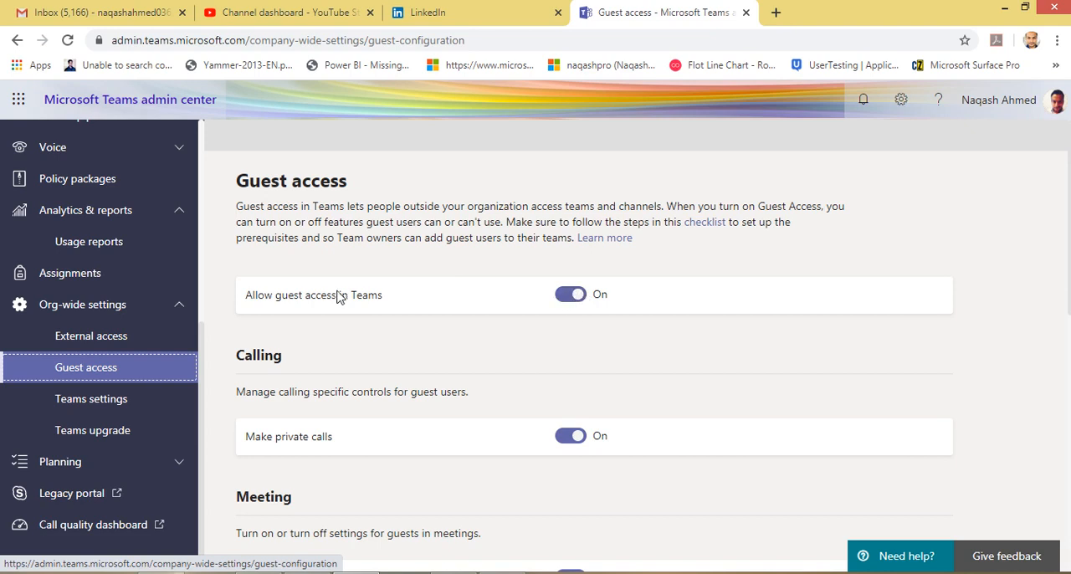
left_click_drag(248, 301, 376, 299)
left_click(396, 302)
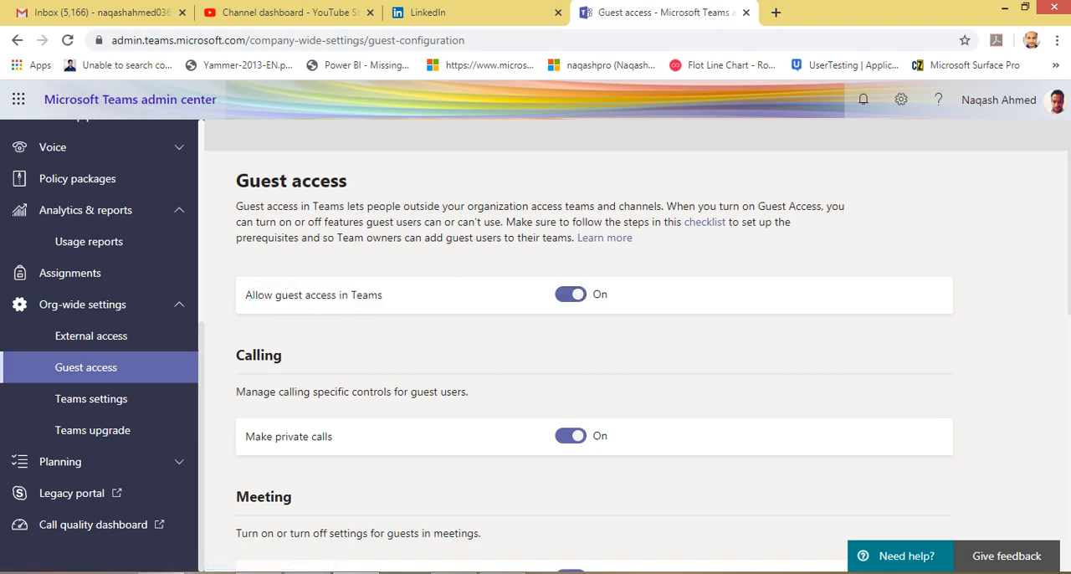
Switch to the Teams app and open the chat with the adcouncil.ae contact to examine its domain and External label.
left_click(259, 572)
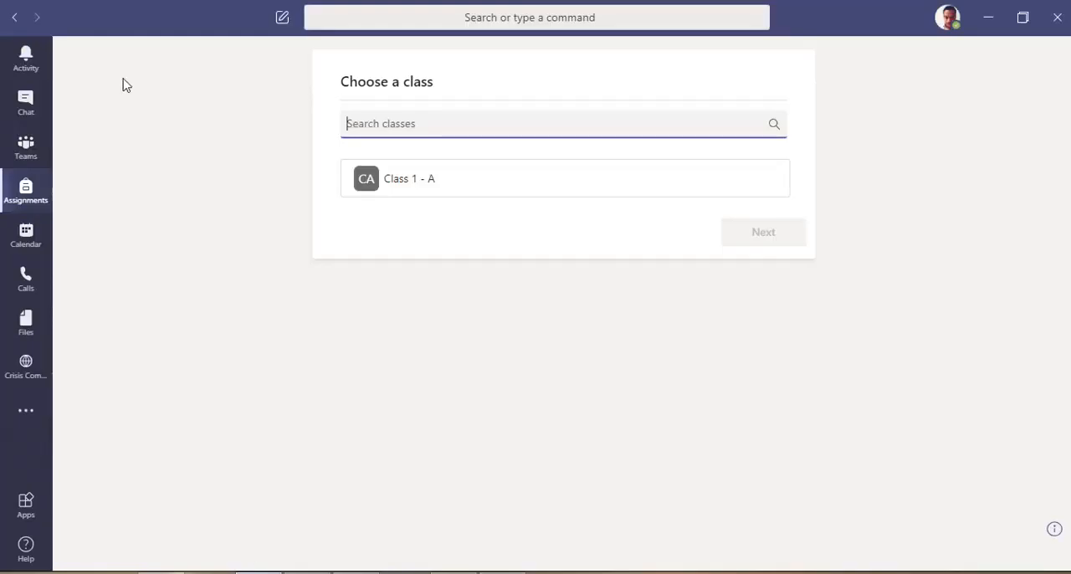
left_click(32, 107)
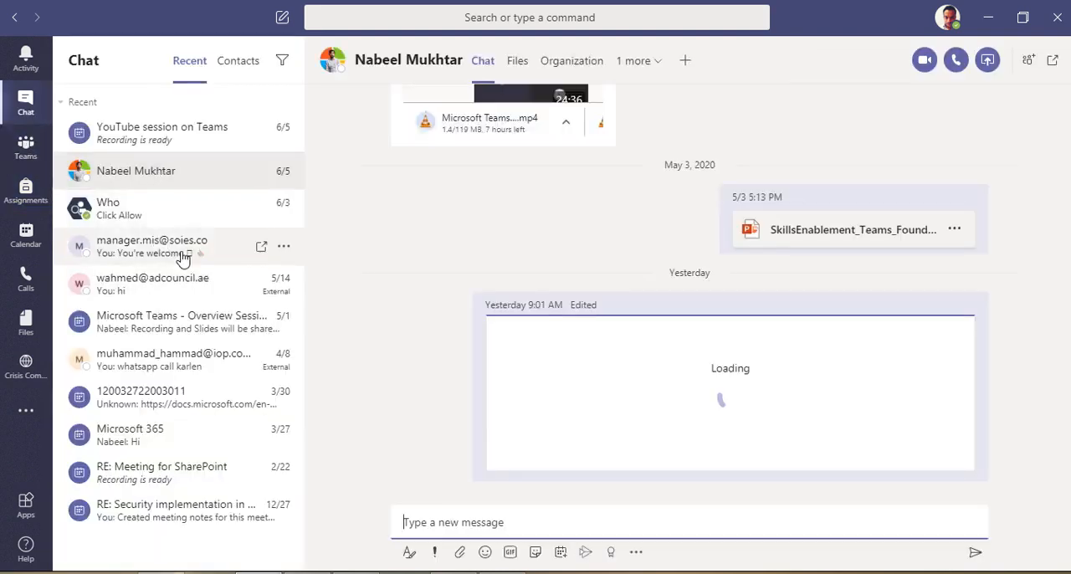
left_click(144, 300)
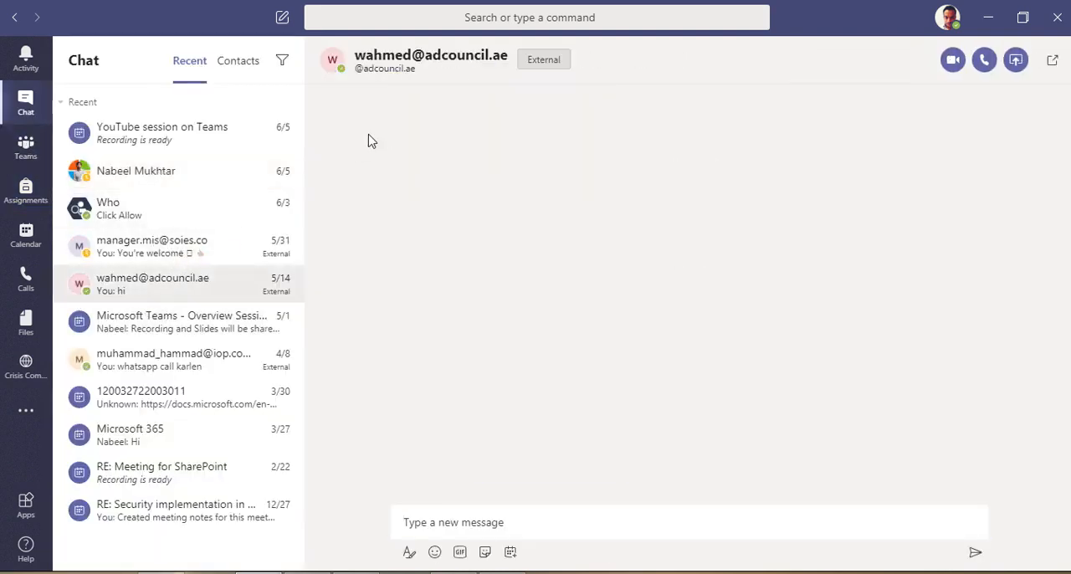
left_click_drag(424, 55, 508, 55)
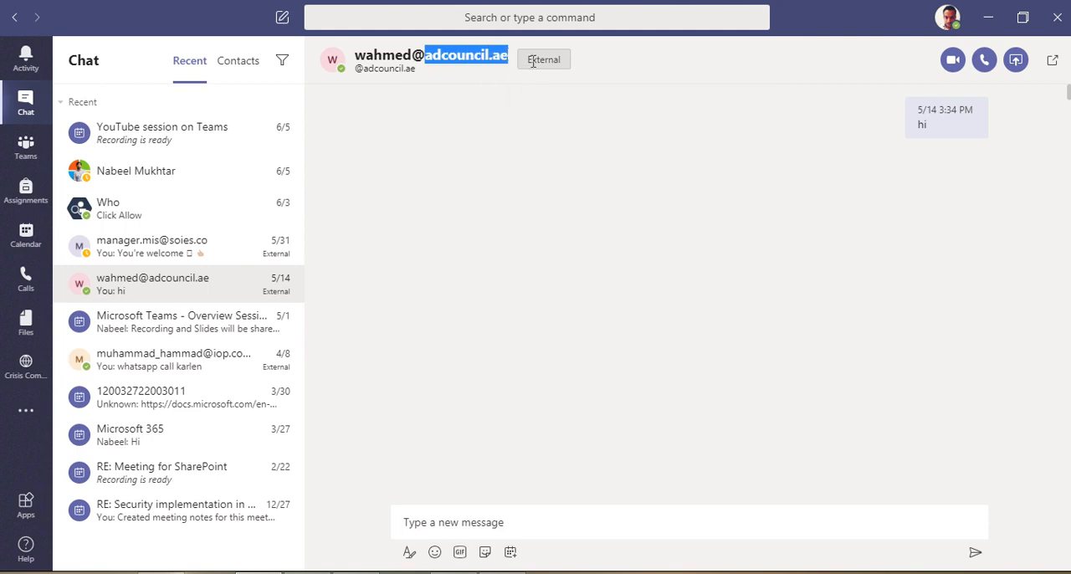
left_click_drag(526, 60, 563, 60)
left_click(531, 69)
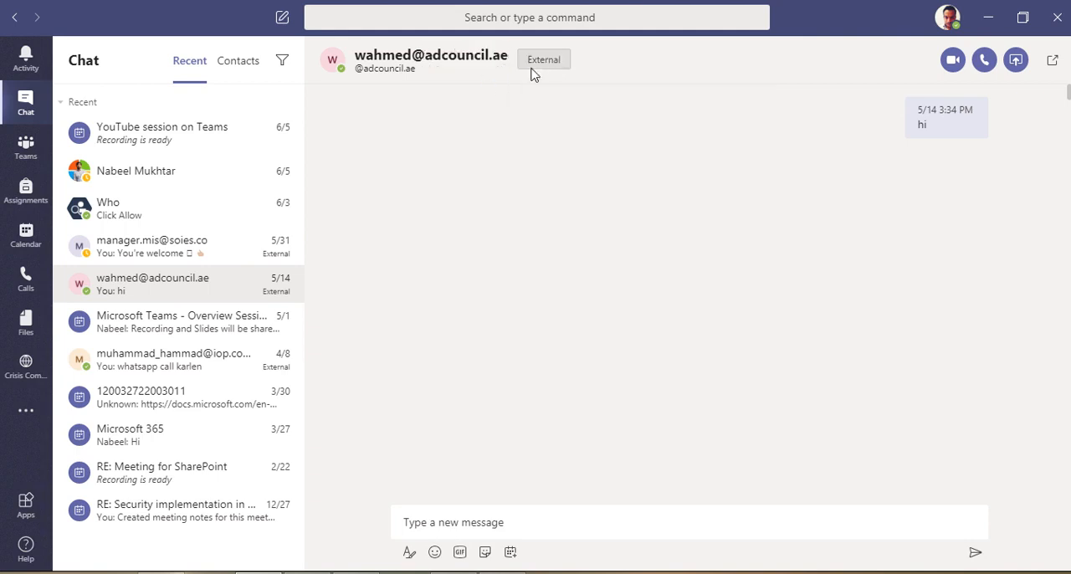
left_click_drag(426, 57, 493, 78)
left_click(480, 74)
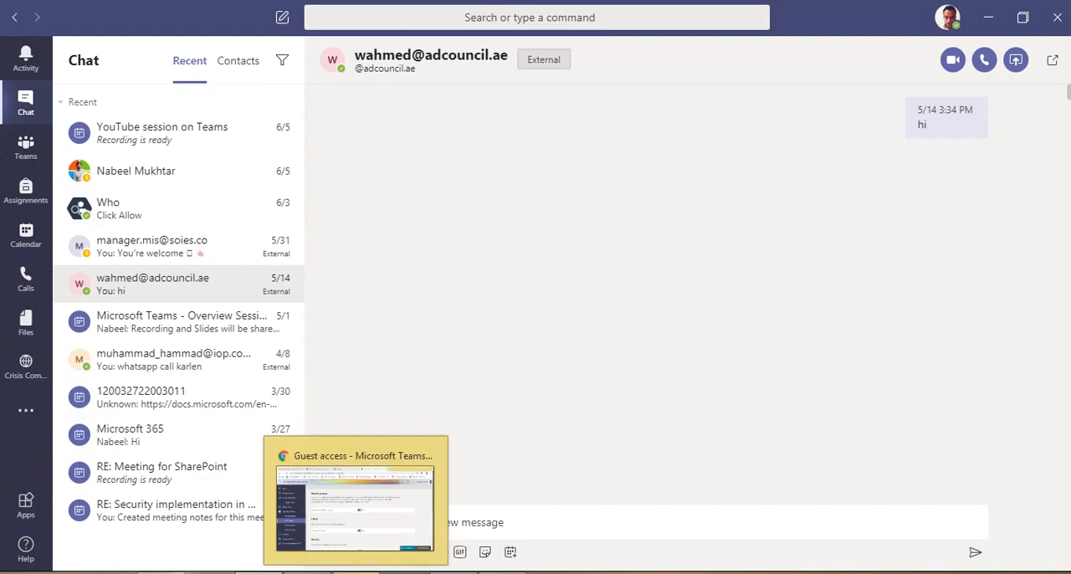
Return to the admin center's Guest access page and review the guest calling, meeting and messaging settings.
left_click(356, 502)
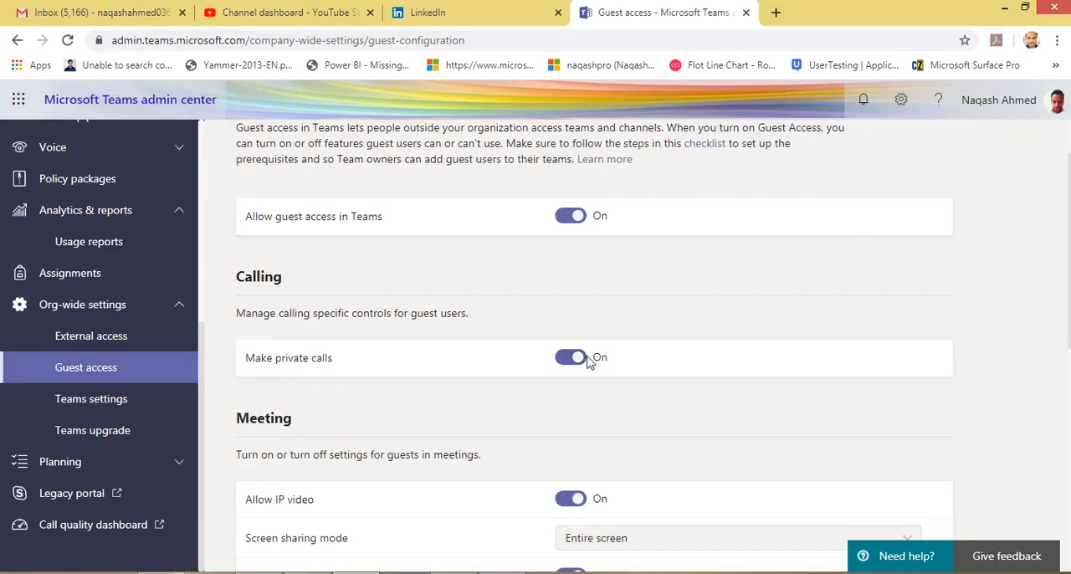
scroll(538, 363, "down", 2)
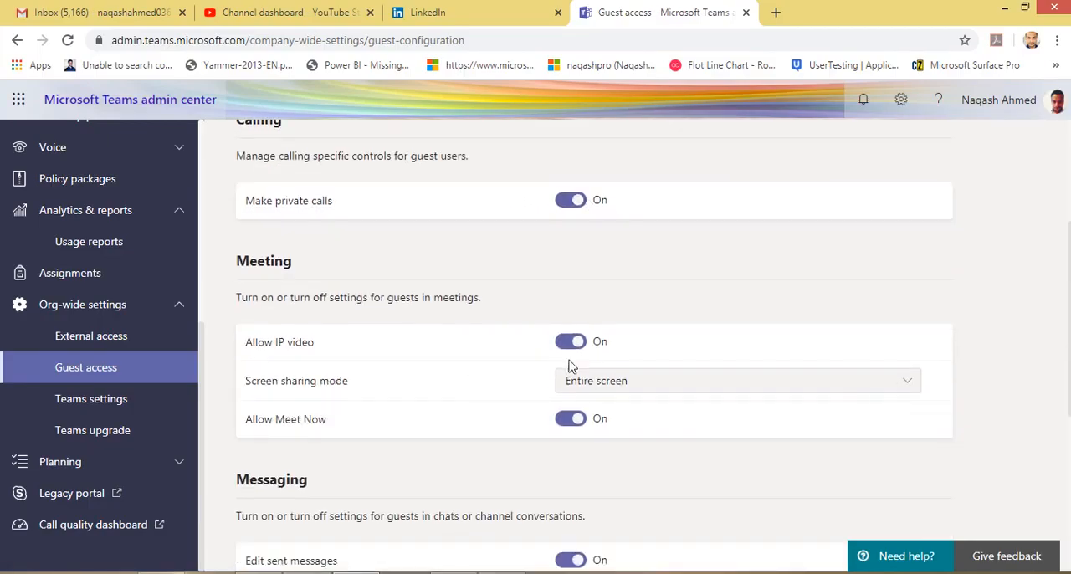
scroll(535, 404, "down", 3)
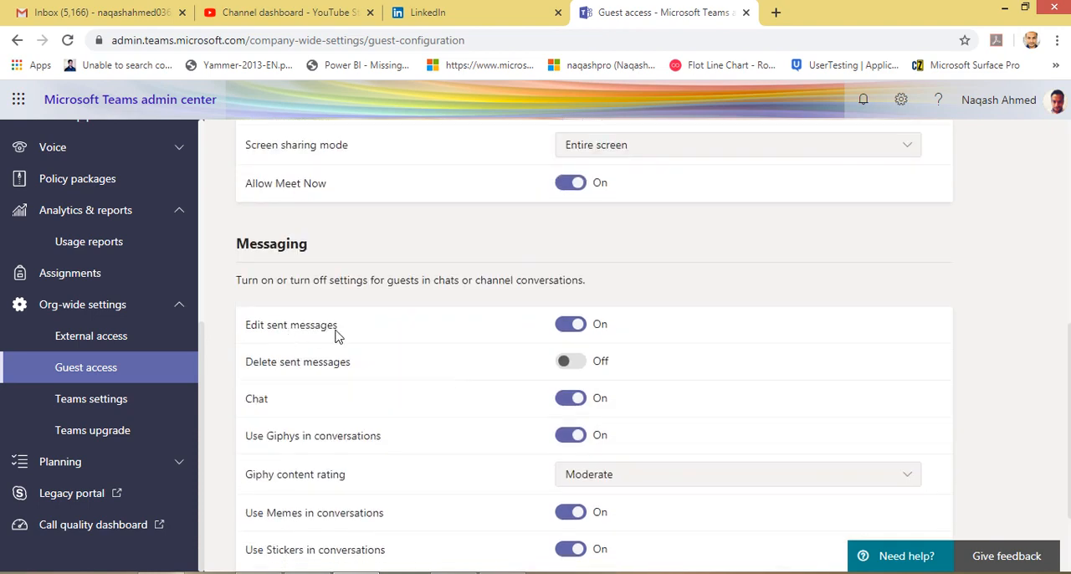
scroll(371, 397, "down", 1)
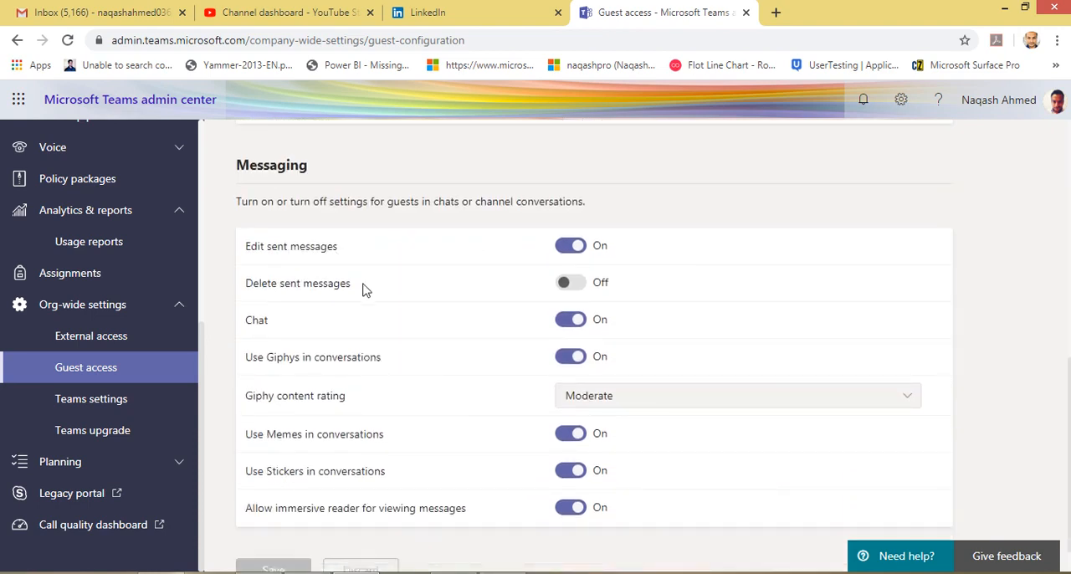
scroll(368, 293, "up", 7)
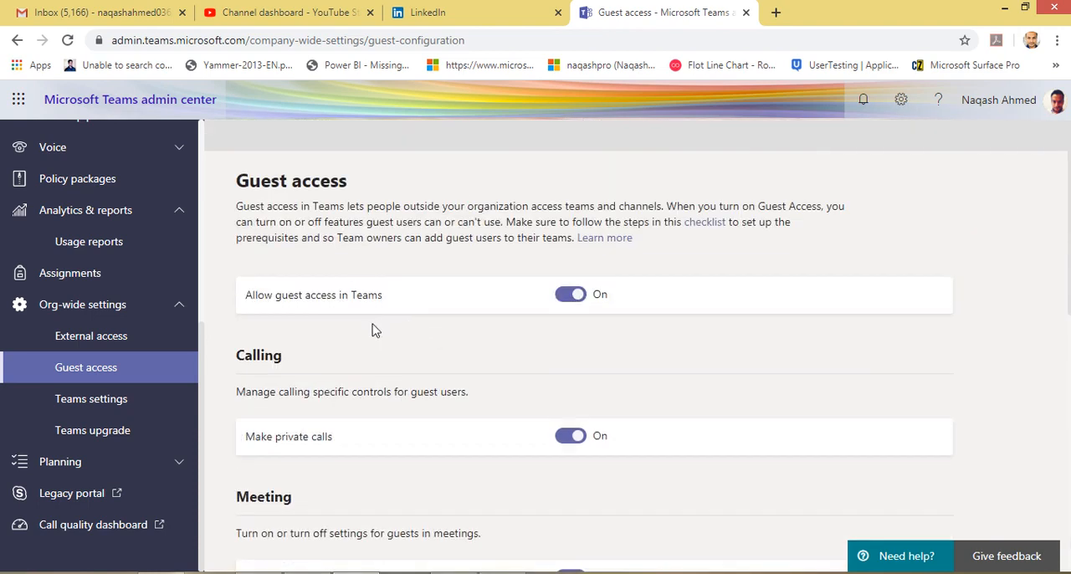
scroll(373, 331, "down", 5)
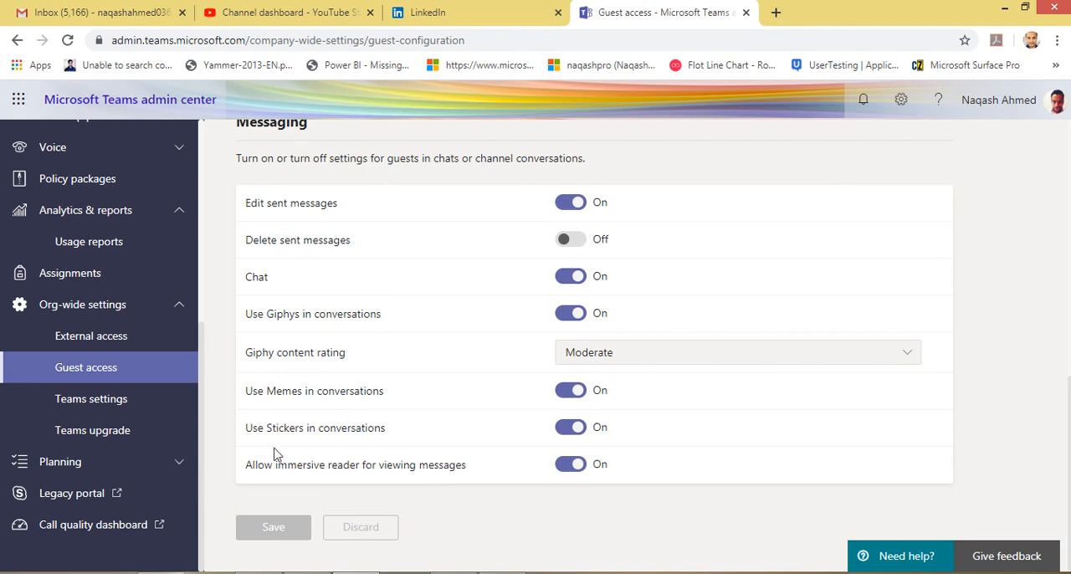
Open the org-wide Teams settings page and review the option for suggested feeds in a user's activity feed.
left_click(118, 408)
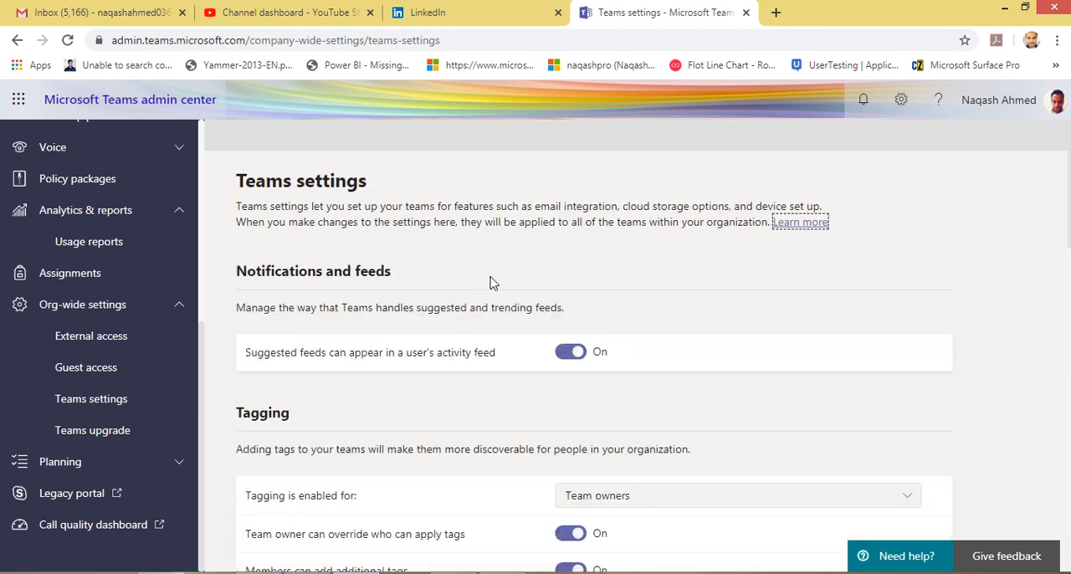
left_click_drag(290, 356, 478, 359)
left_click(380, 360)
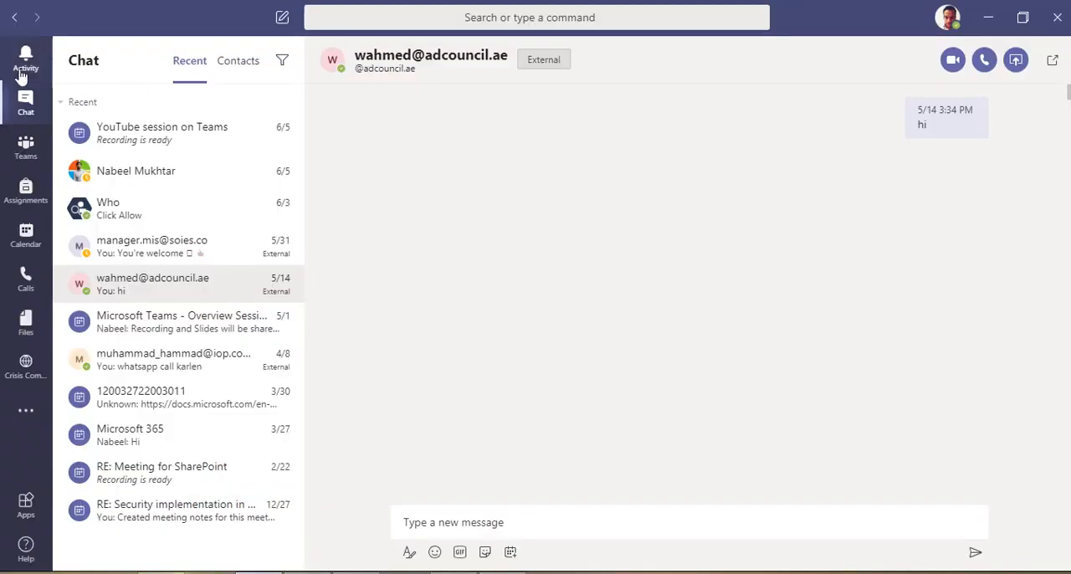
View the Activity feed in the Teams app and open the message reaction notification from the external contact.
left_click(21, 67)
left_click(191, 102)
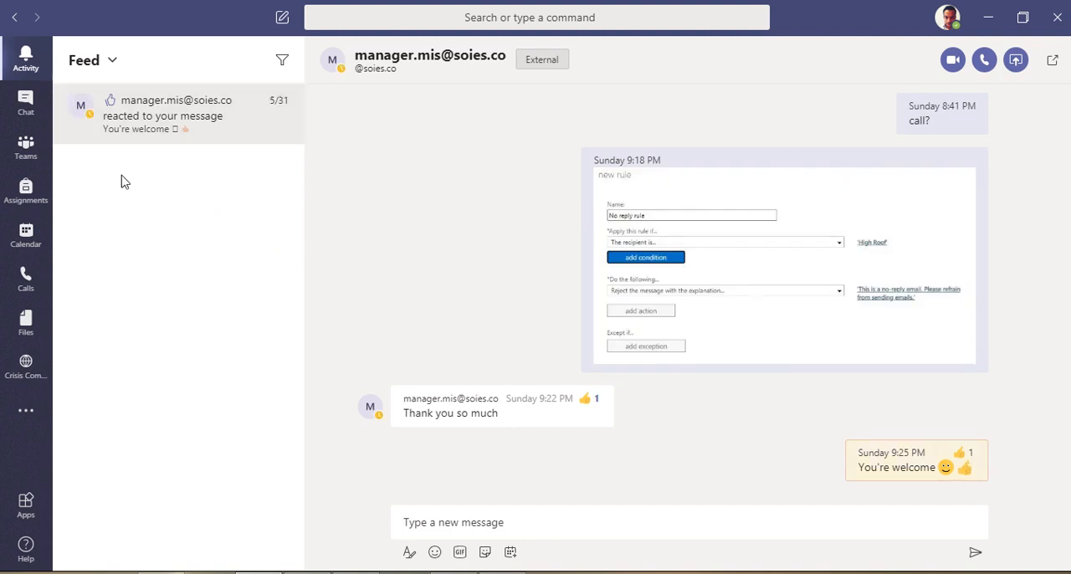
left_click(282, 100)
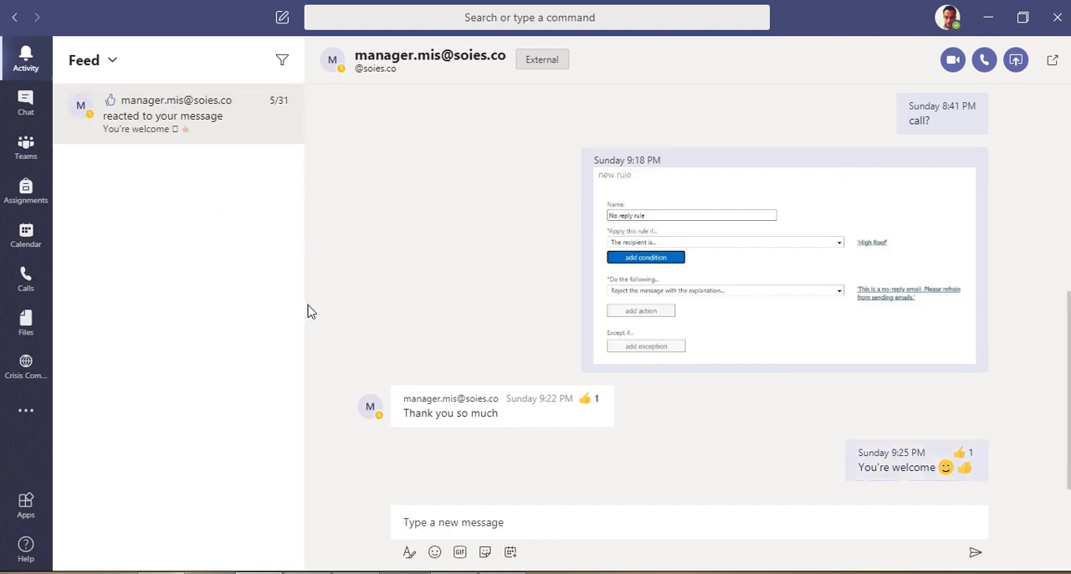
left_click(26, 104)
left_click(26, 59)
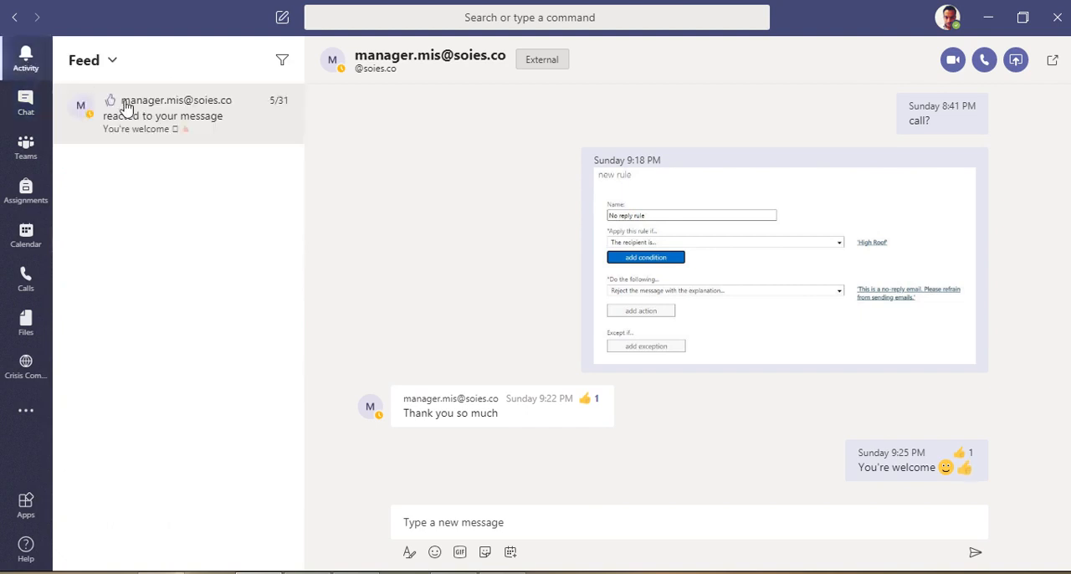
Show My Activity and its latest post, switch back to Feed, and view the Notch 365 Education team's General channel.
left_click(112, 62)
left_click(125, 125)
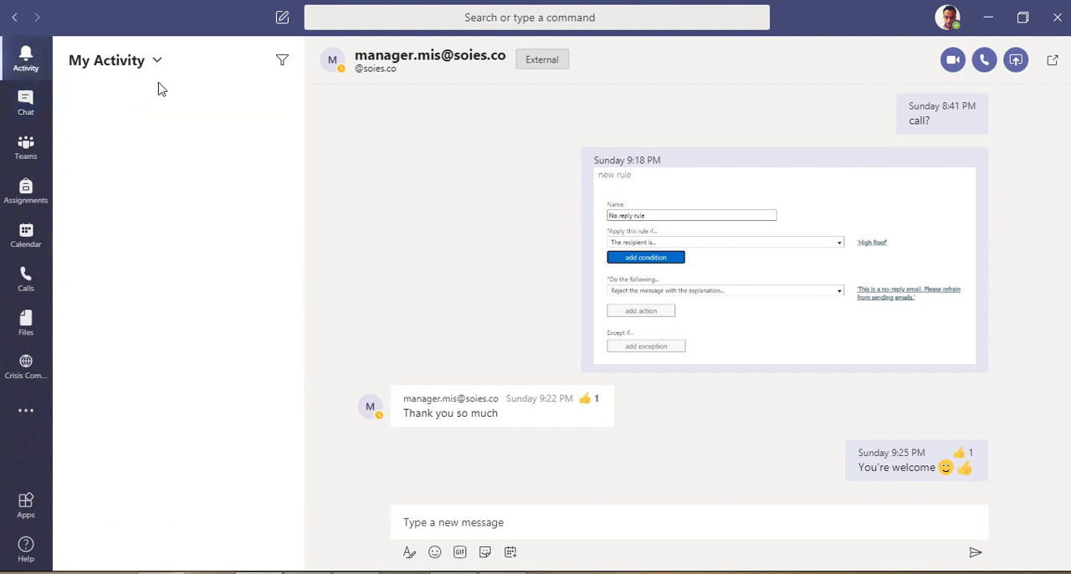
left_click(171, 114)
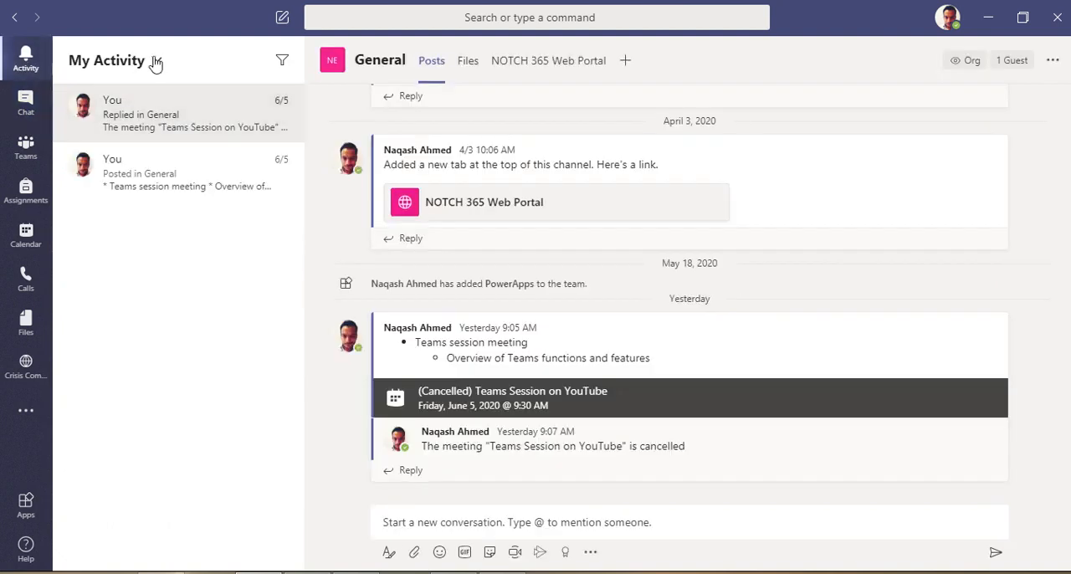
left_click(155, 64)
left_click(129, 98)
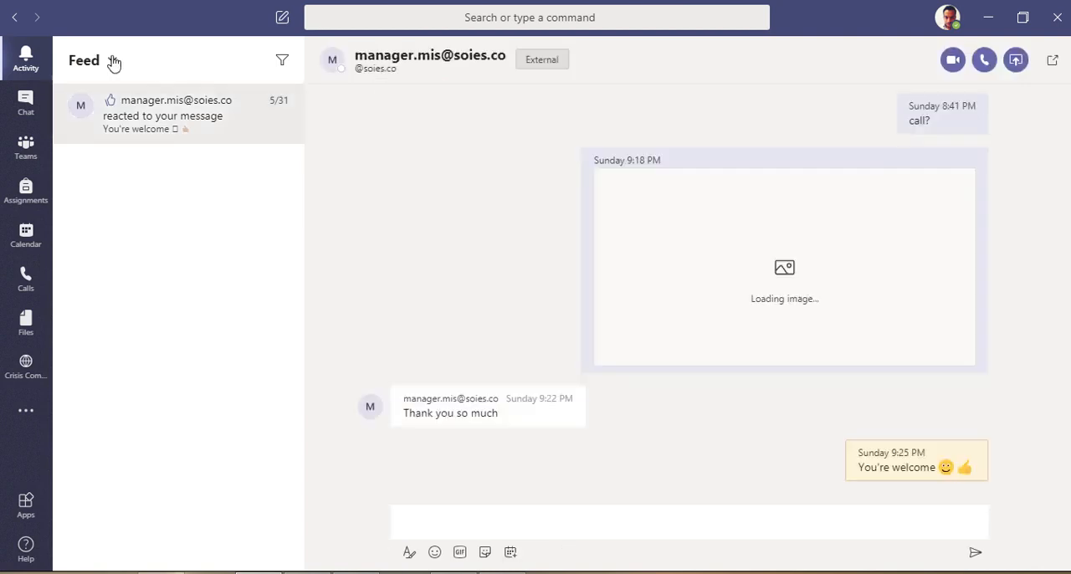
left_click(26, 147)
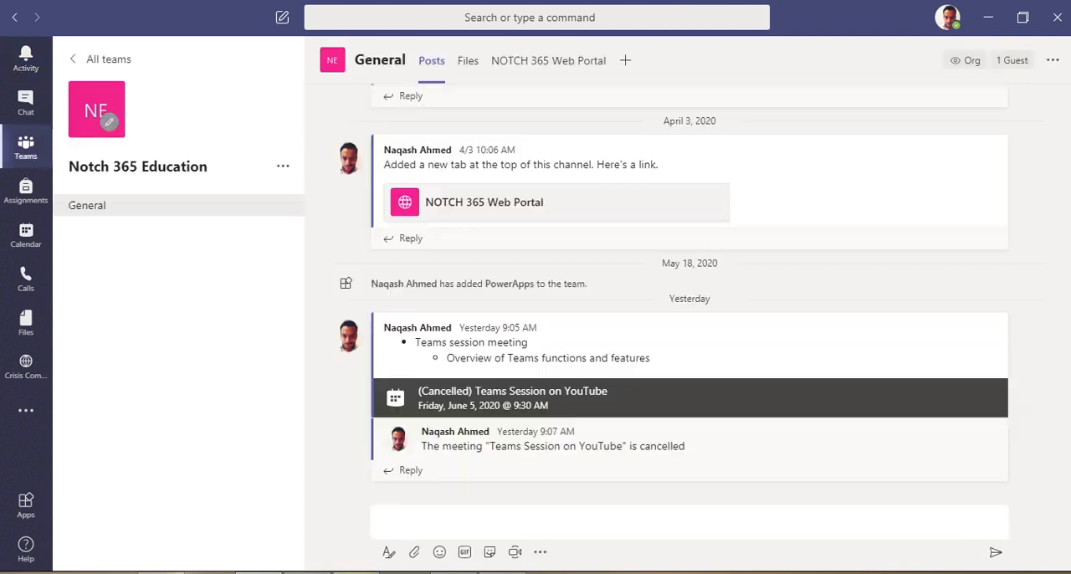
Return to the admin center's Teams settings and review who can use tagging, the team owner override and additional member tags.
left_click(357, 572)
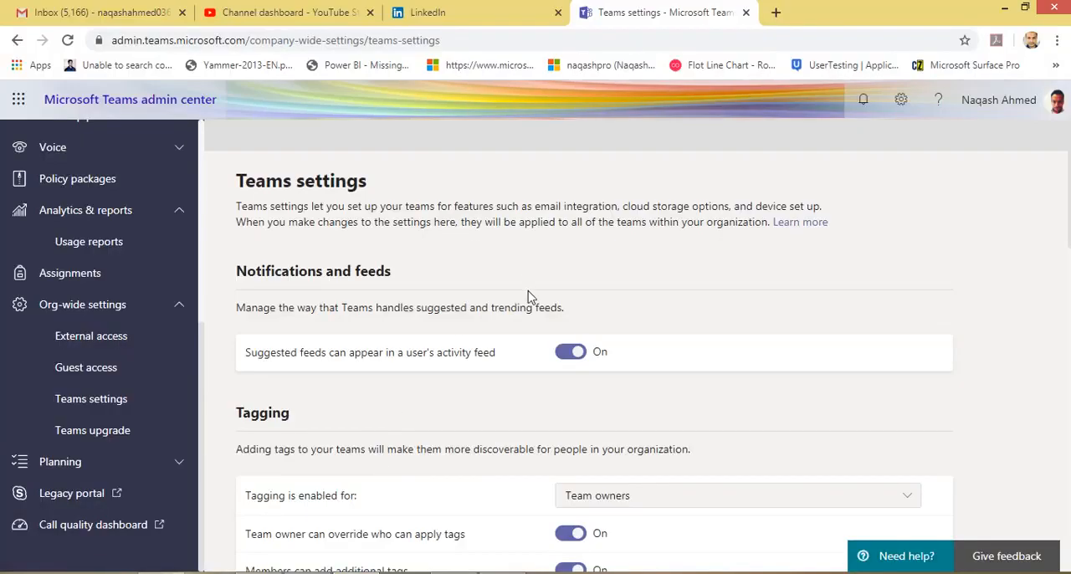
scroll(527, 297, "down", 3)
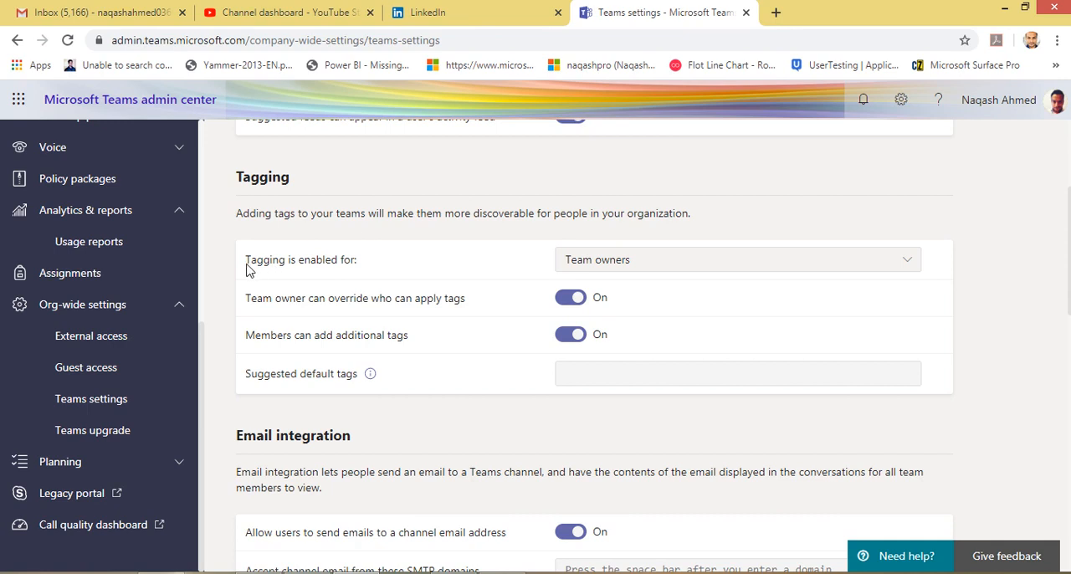
left_click_drag(246, 267, 550, 268)
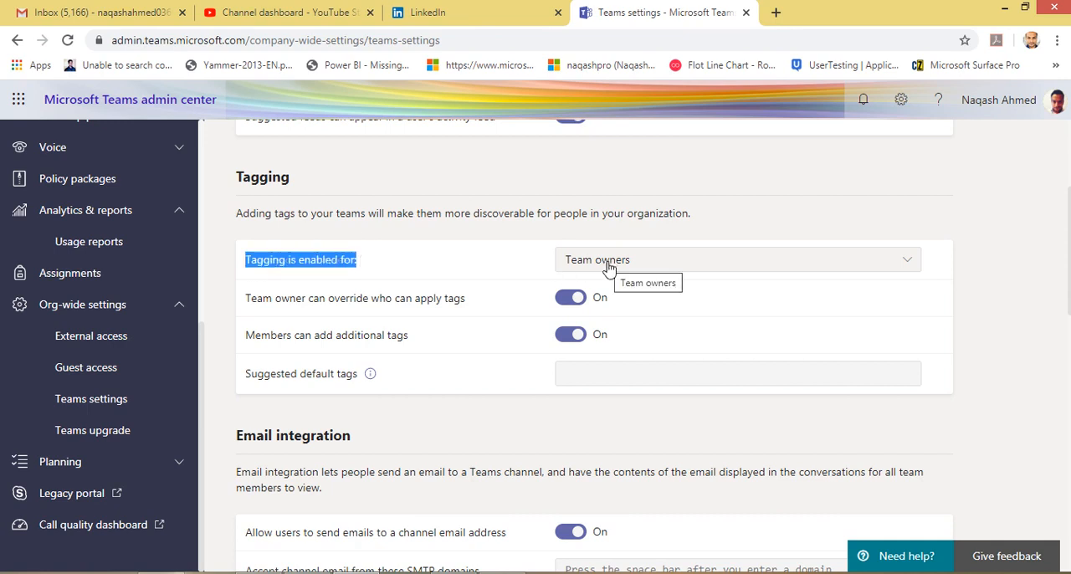
left_click(456, 267)
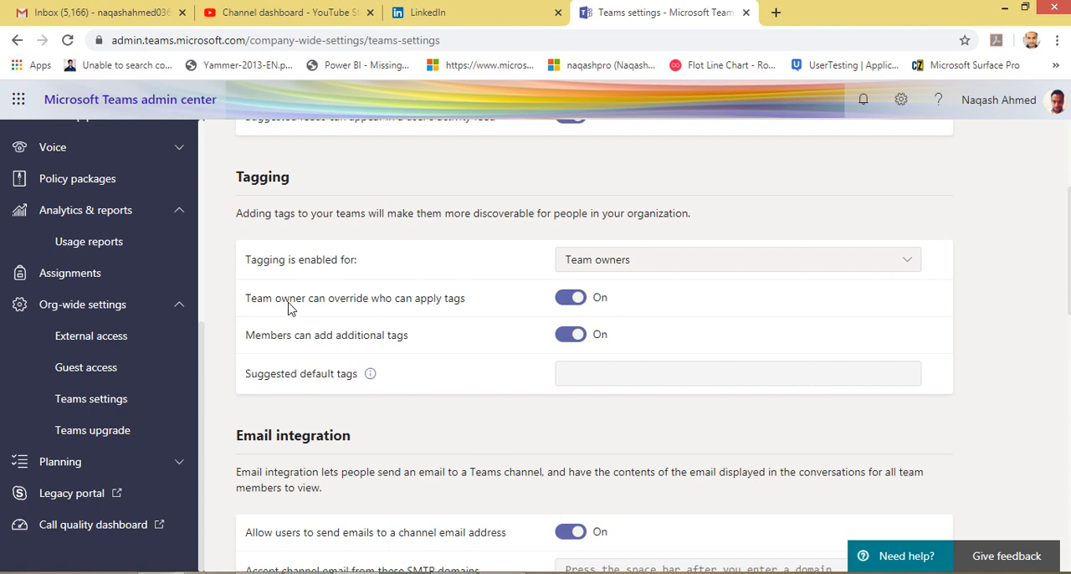
left_click_drag(288, 308, 466, 306)
left_click(490, 310)
left_click_drag(281, 337, 408, 335)
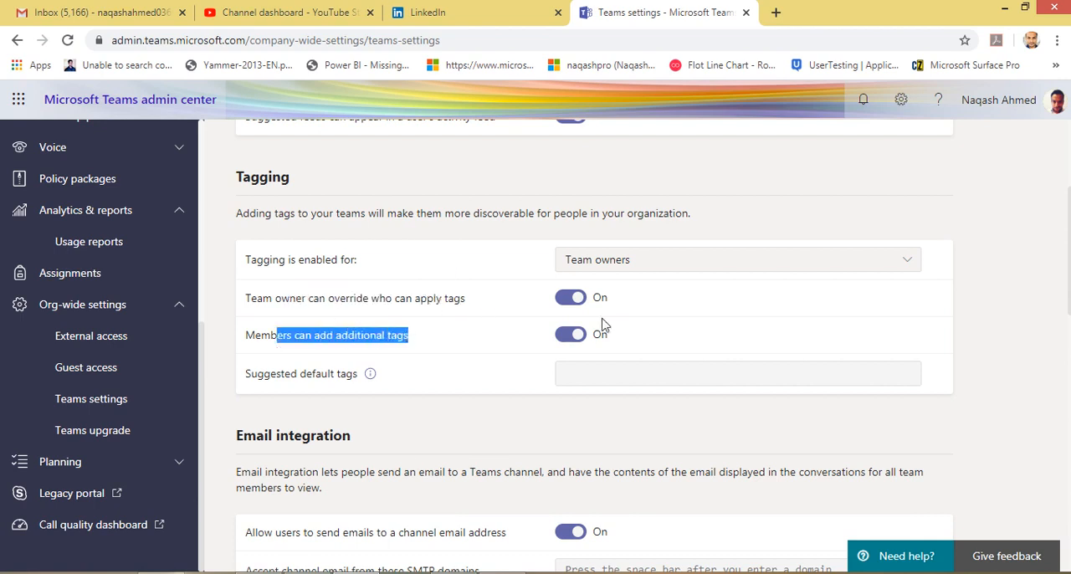
Clear the highlight on the tagging options and review the email integration settings for channel email addresses.
left_click(517, 366)
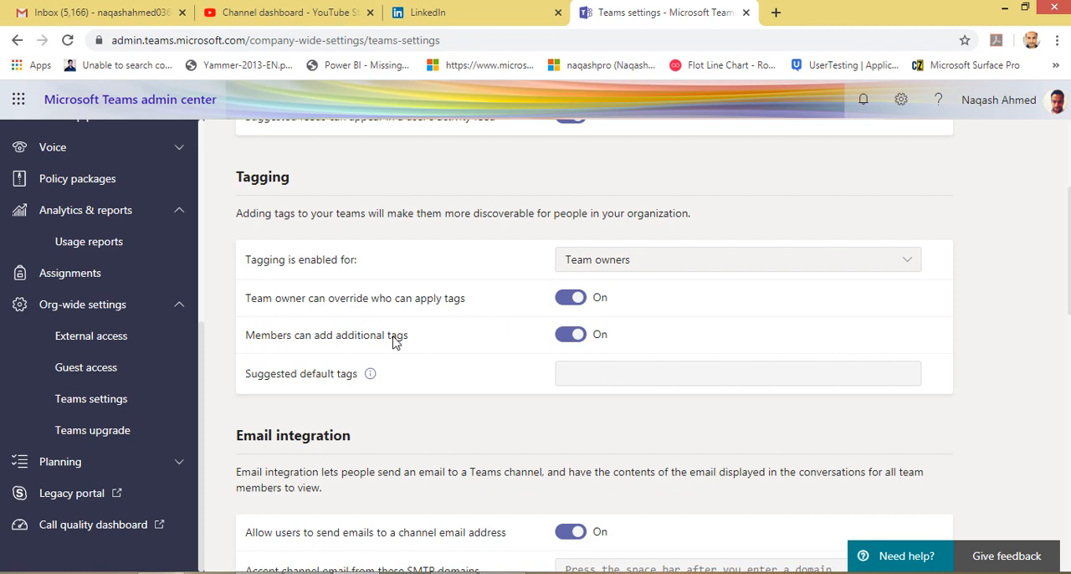
scroll(422, 381, "down", 2)
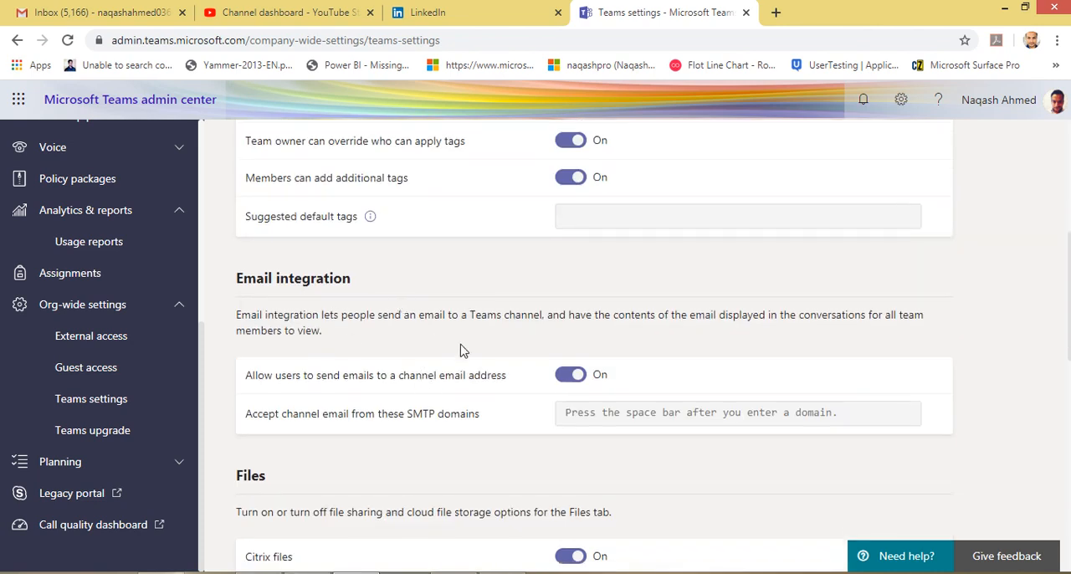
scroll(390, 404, "down", 1)
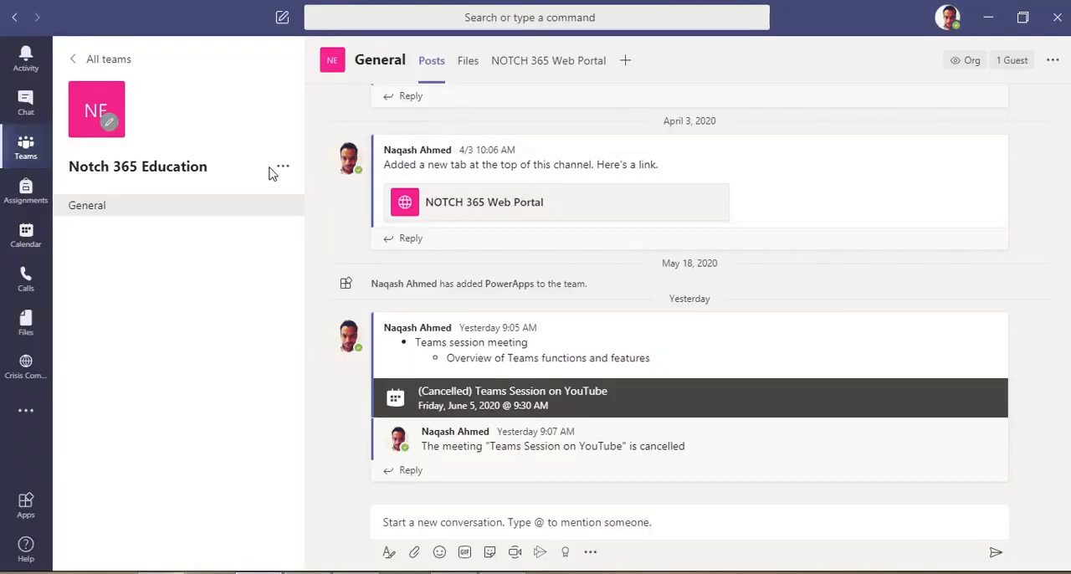
In the Teams app, open the Notch 365 Education team's management page, check its options, and return to the General channel.
left_click(284, 168)
left_click(285, 199)
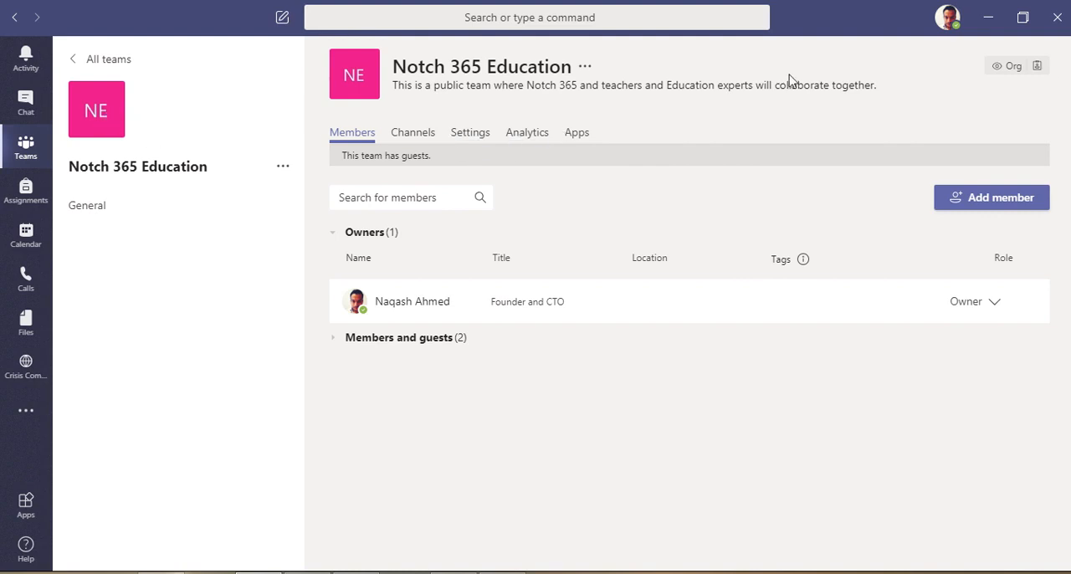
left_click(585, 67)
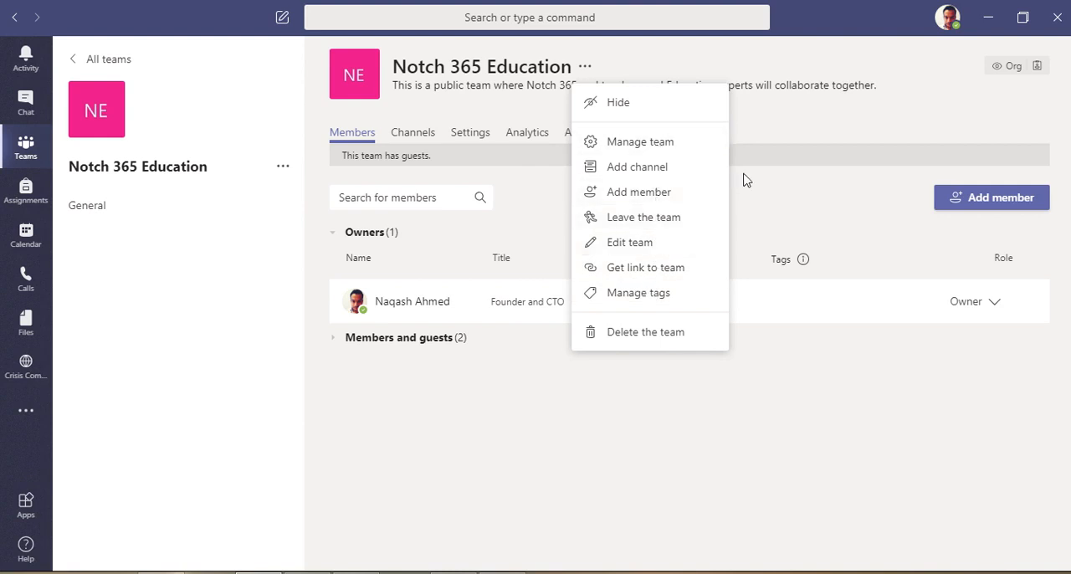
left_click(32, 116)
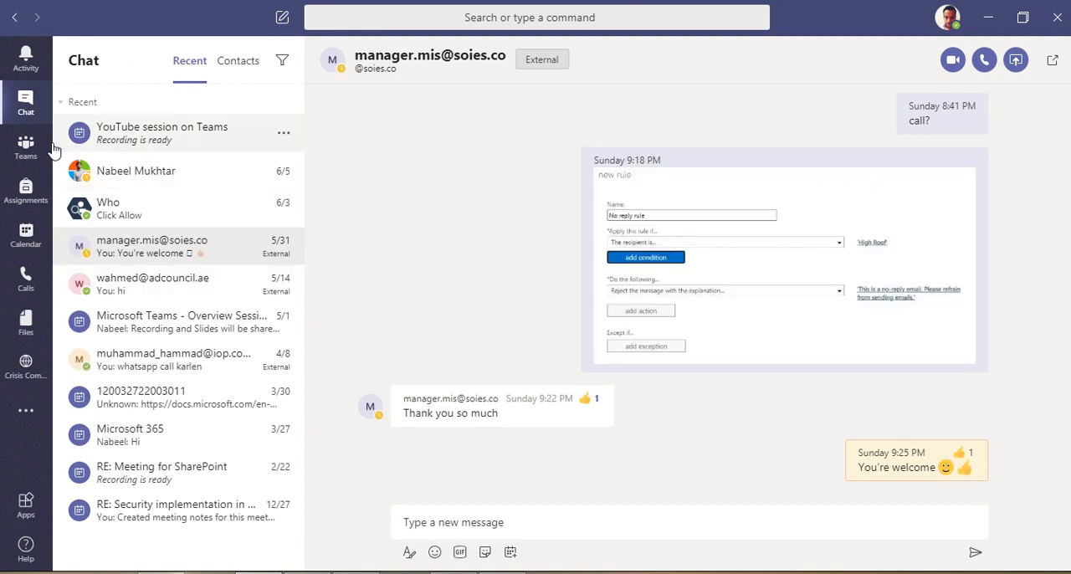
left_click(27, 166)
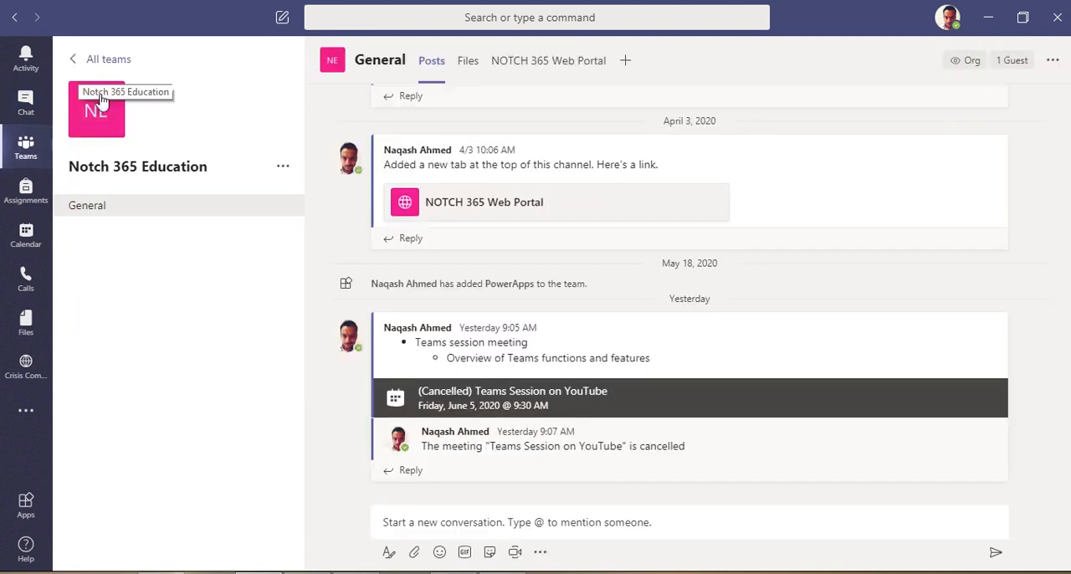
left_click(82, 64)
left_click(284, 176)
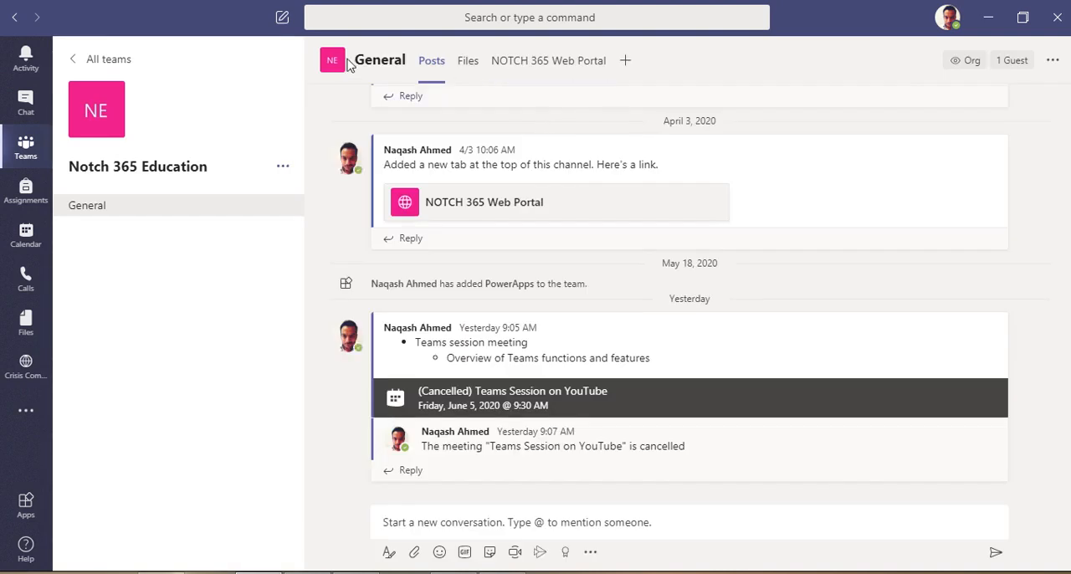
Show the General channel's email address, highlight only the address part, and close the dialog.
left_click(1051, 62)
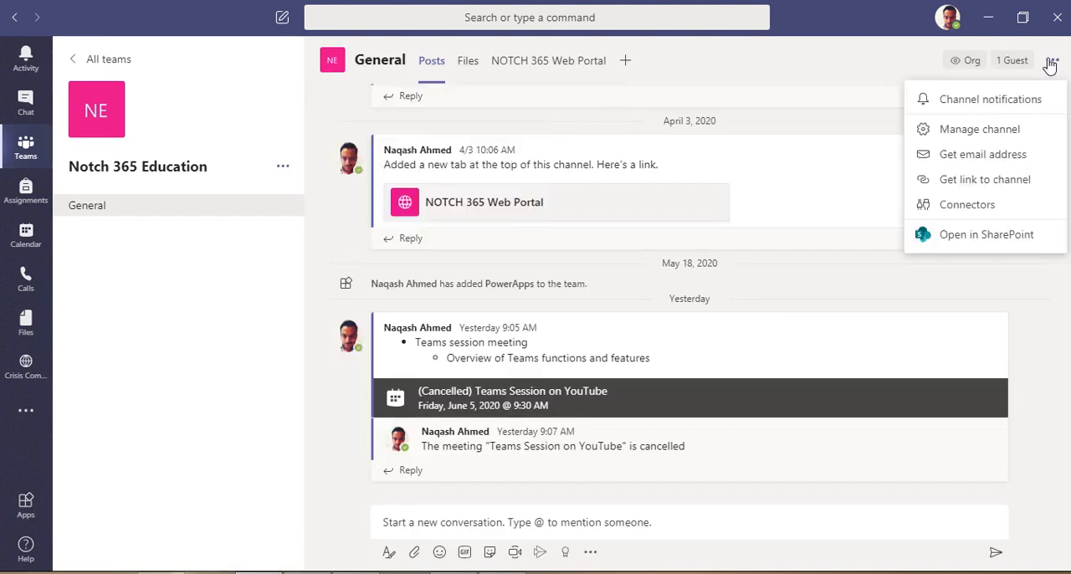
left_click(975, 157)
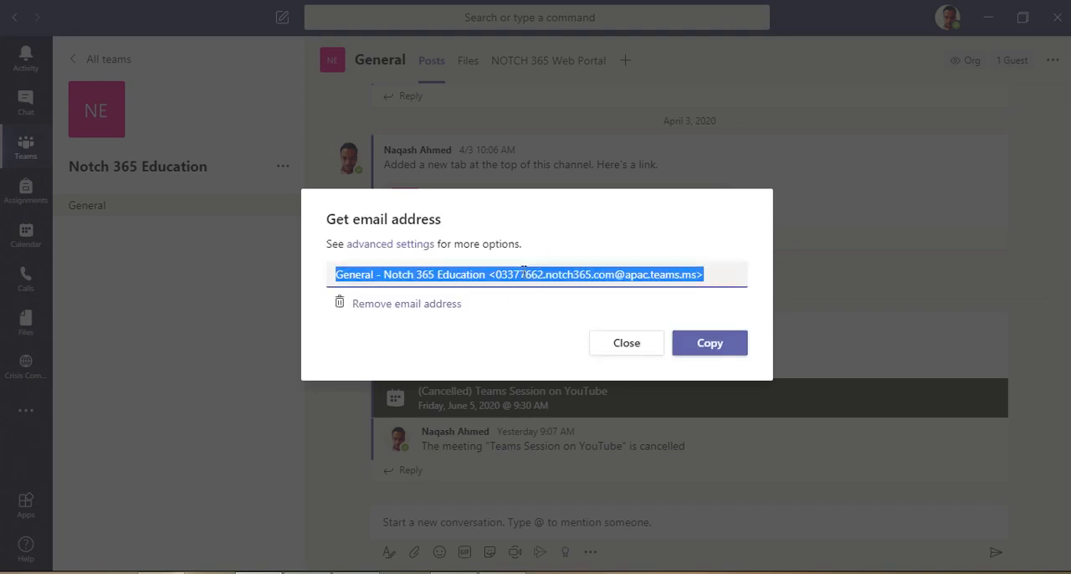
left_click(505, 272)
left_click_drag(496, 274, 697, 270)
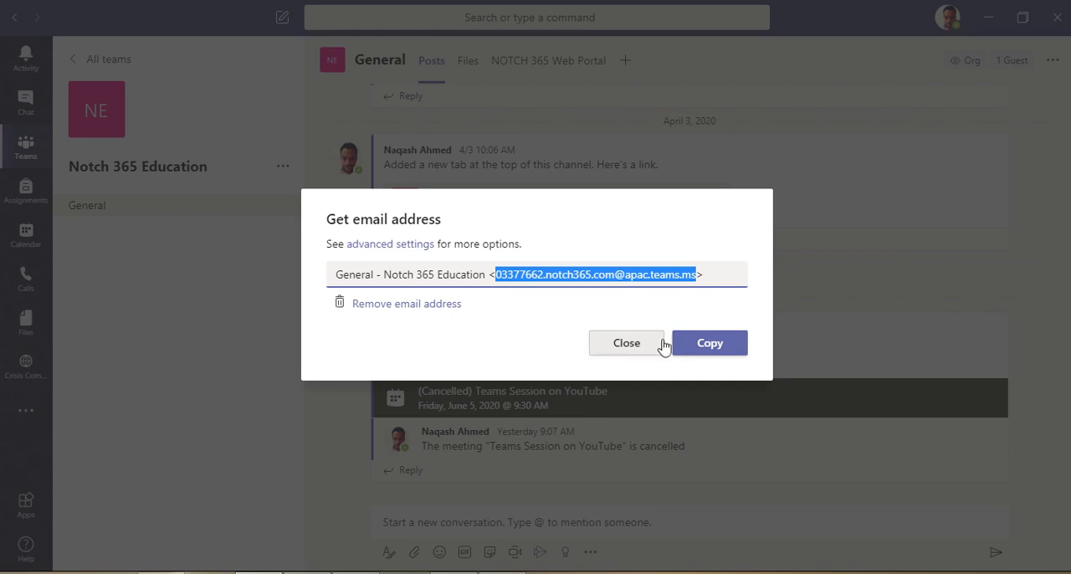
left_click(627, 358)
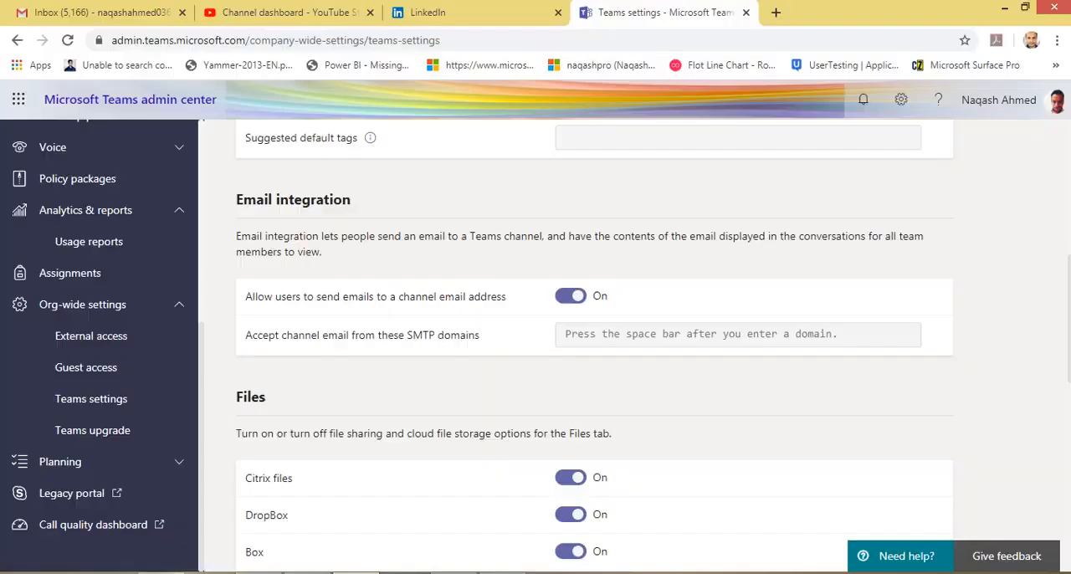
Back in the admin center's Teams settings, review the Files storage options from Citrix files to Google Drive.
scroll(398, 361, "down", 2)
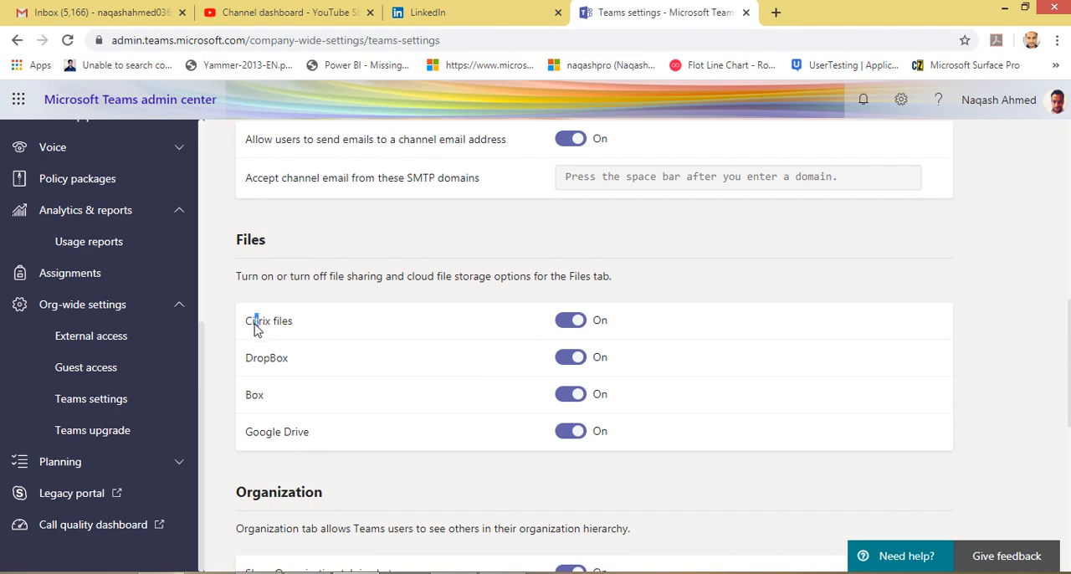
left_click_drag(259, 323, 323, 443)
left_click(349, 393)
Add Google Drive as cloud storage in the Teams app's Files area, dismiss its sign-in window, and show the OneDrive files.
left_click(259, 573)
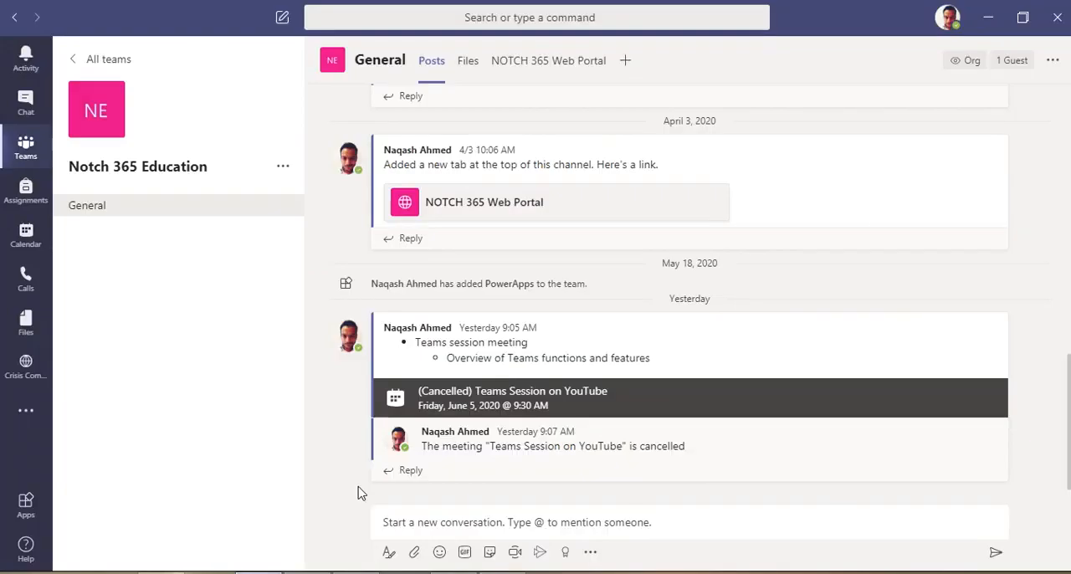
left_click(25, 331)
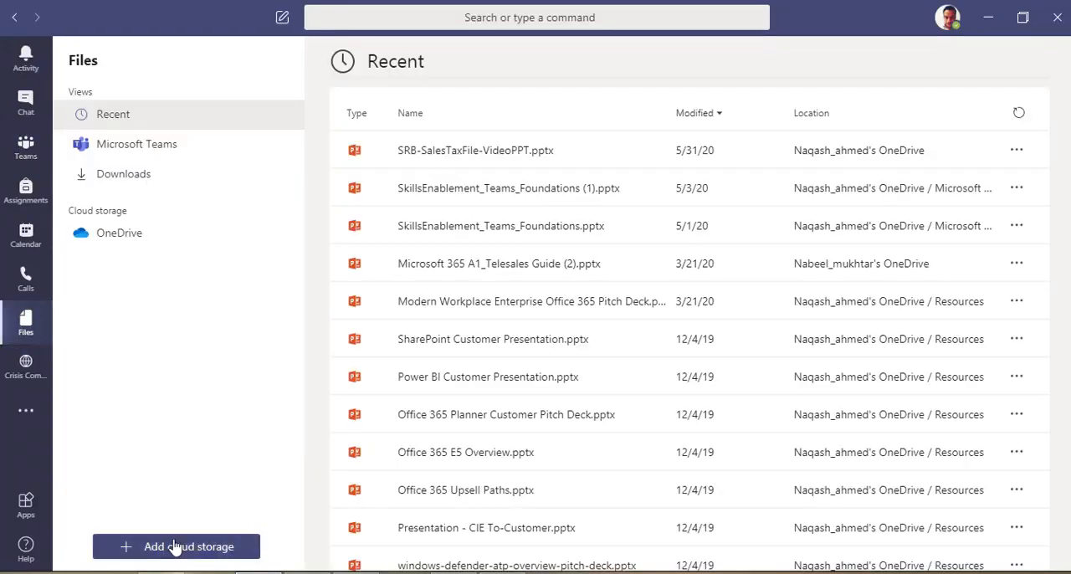
left_click(148, 552)
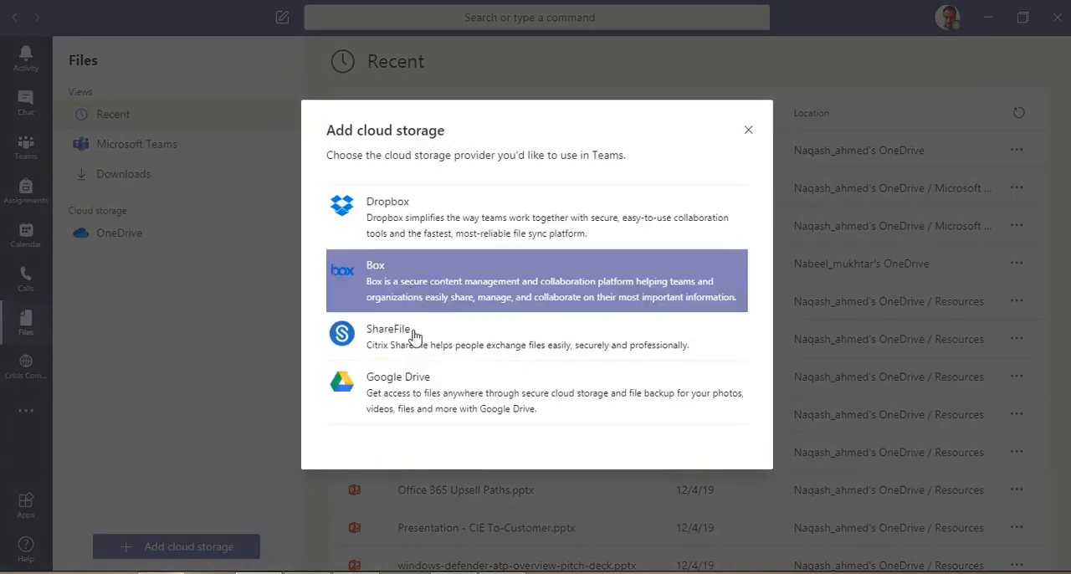
left_click(437, 398)
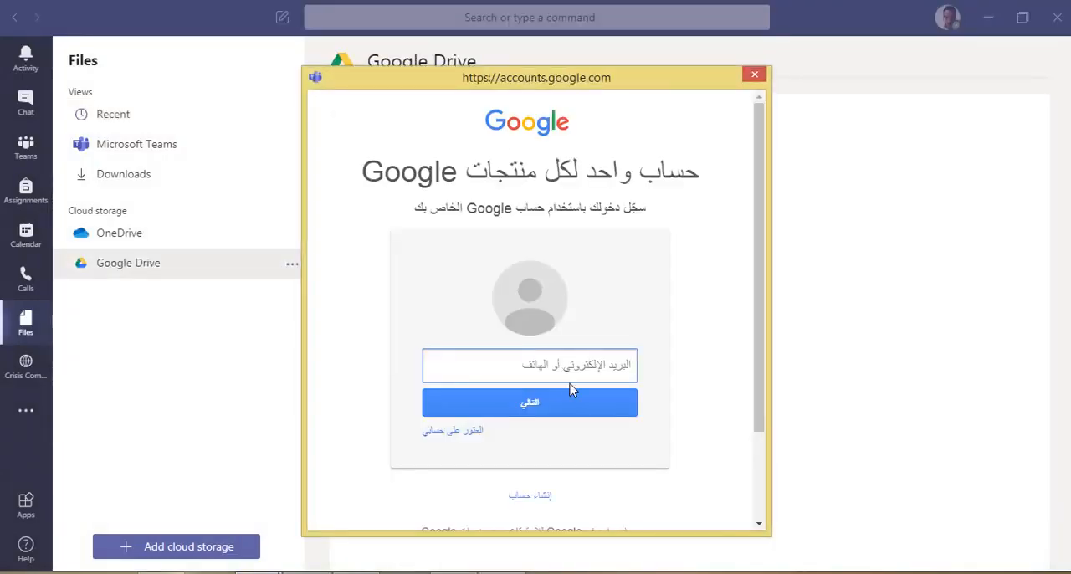
scroll(555, 465, "down", 2)
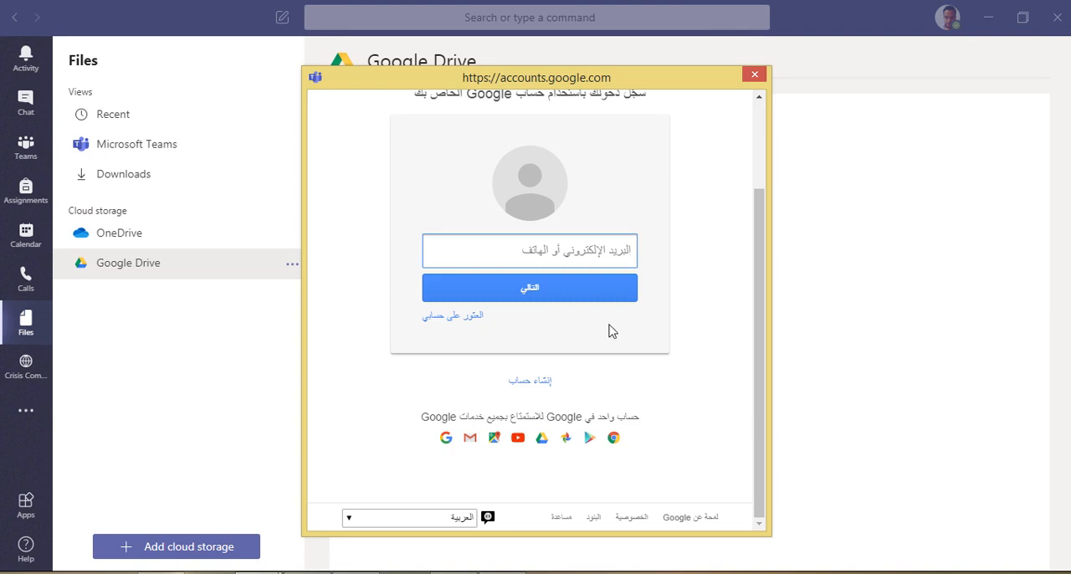
scroll(629, 316, "up", 2)
left_click(754, 75)
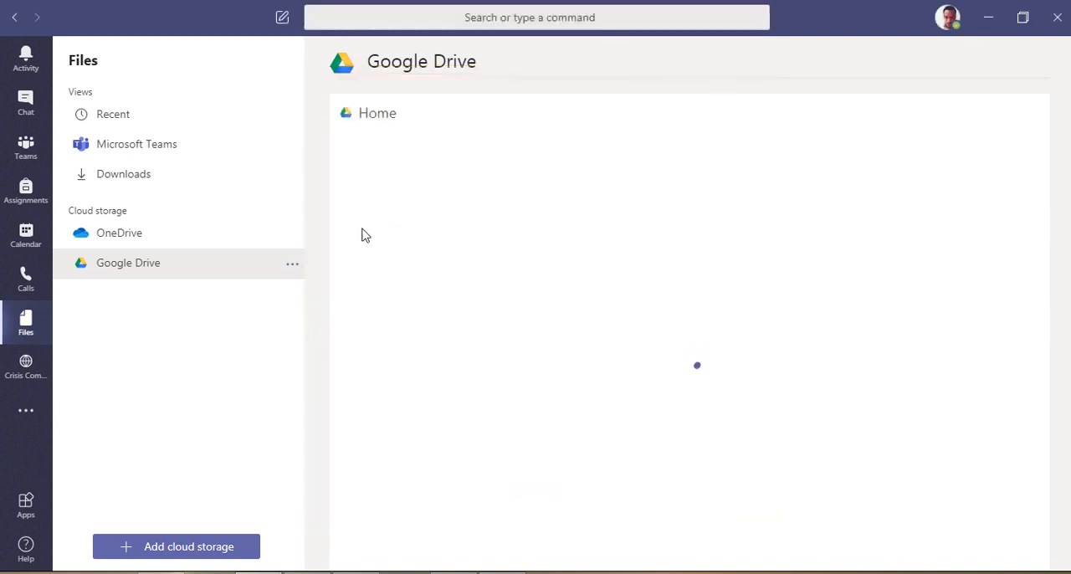
left_click(248, 240)
Return to the admin center's Teams settings and review the option to show the Organization tab in chats.
mouse_move(356, 572)
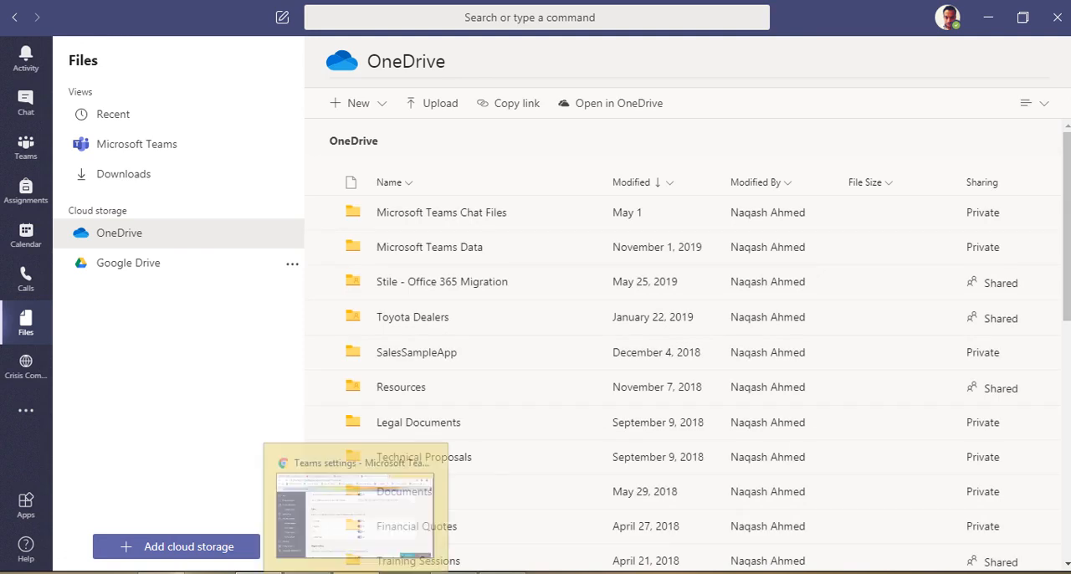
left_click(356, 502)
scroll(382, 366, "down", 3)
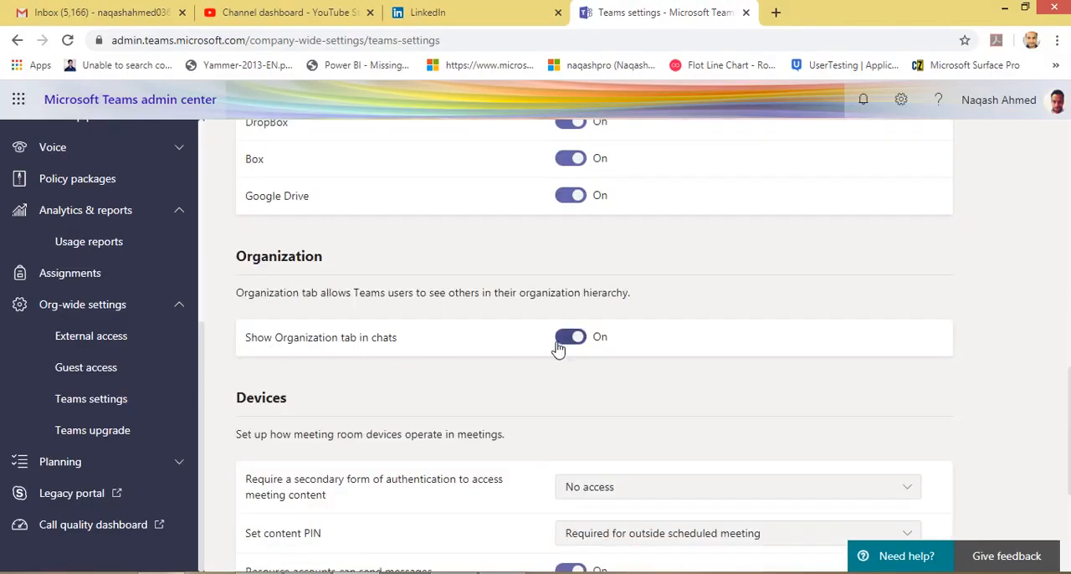
In the Teams app, open the chat with the internal colleague and view the colleague's Organization chart.
left_click(259, 572)
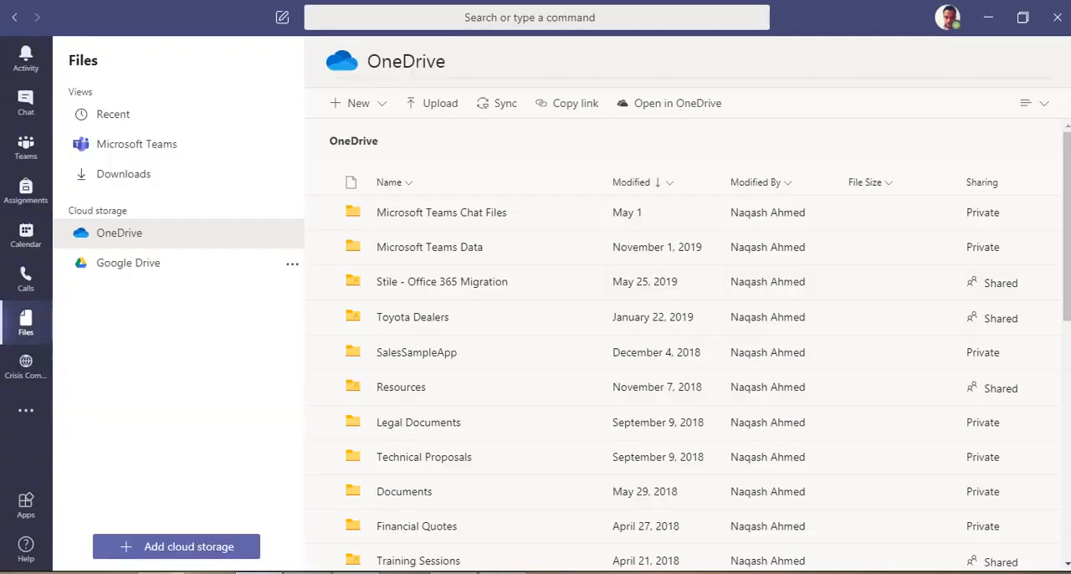
left_click(26, 104)
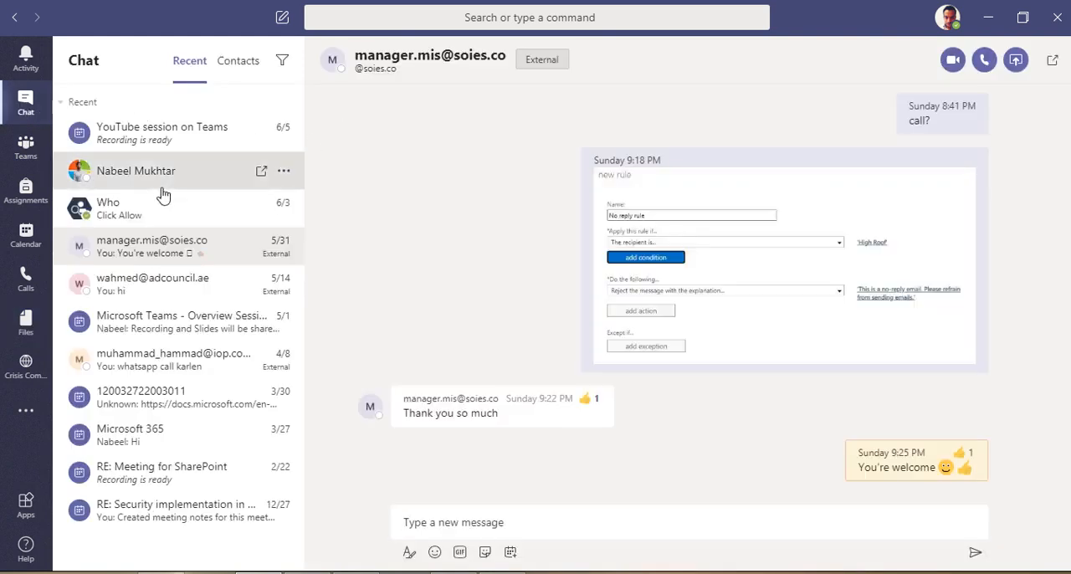
left_click(230, 185)
left_click(567, 63)
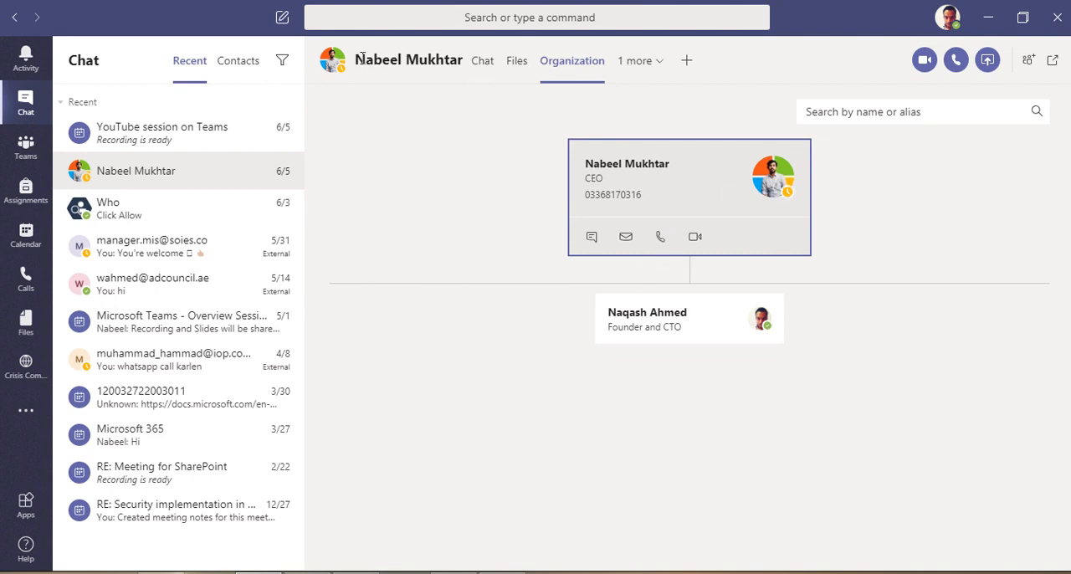
left_click_drag(363, 59, 421, 60)
left_click(414, 202)
Return to the admin center and review the Devices settings for meeting content authentication, content PIN and resource account messages.
left_click(355, 572)
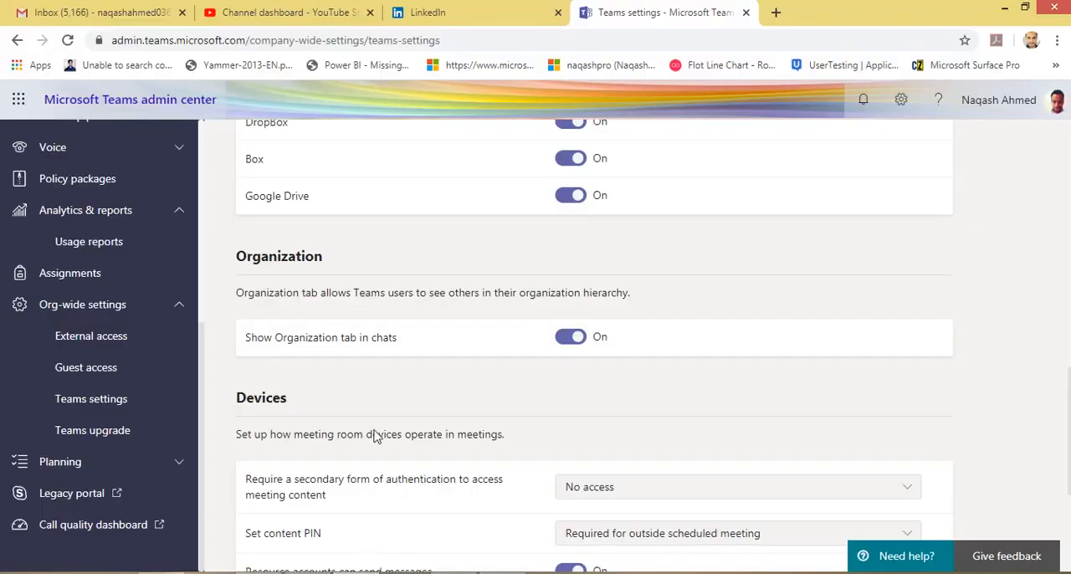
scroll(378, 356, "down", 3)
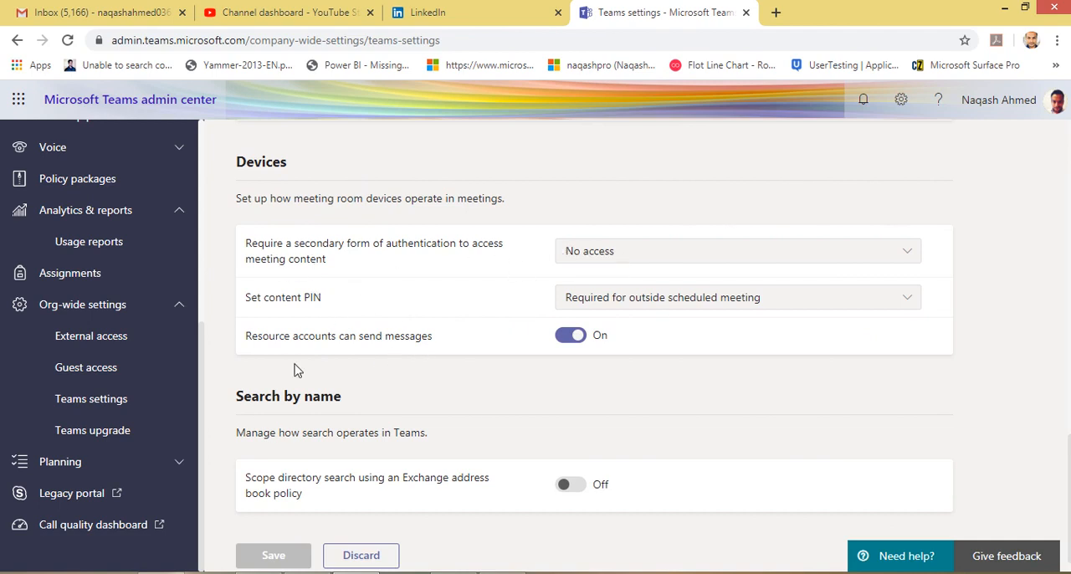
scroll(369, 471, "down", 1)
Highlight and review the Search by name section and its option to scope directory search using an Exchange address book policy.
left_click_drag(314, 466, 272, 365)
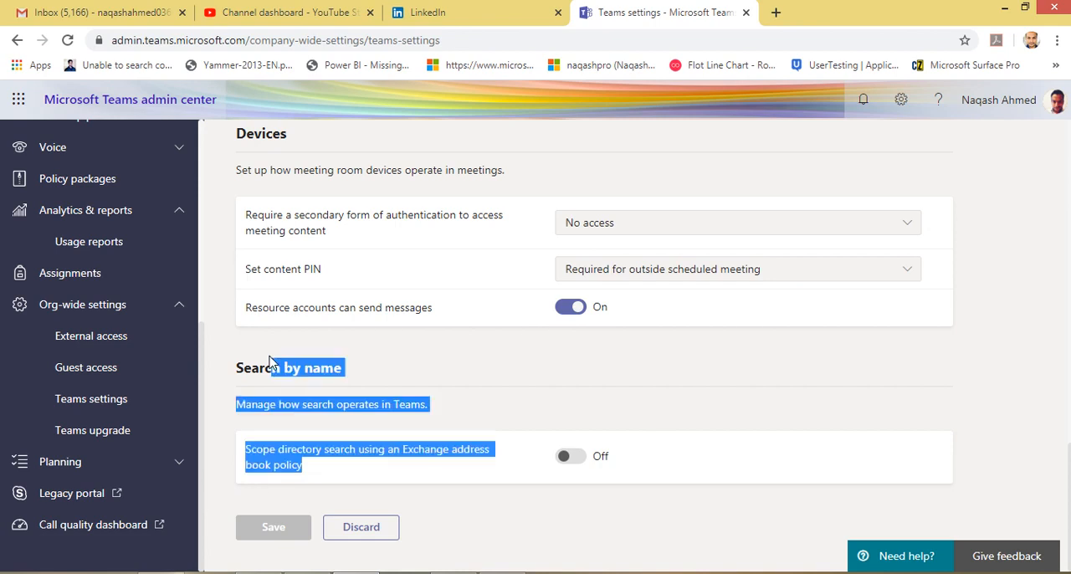
left_click(387, 349)
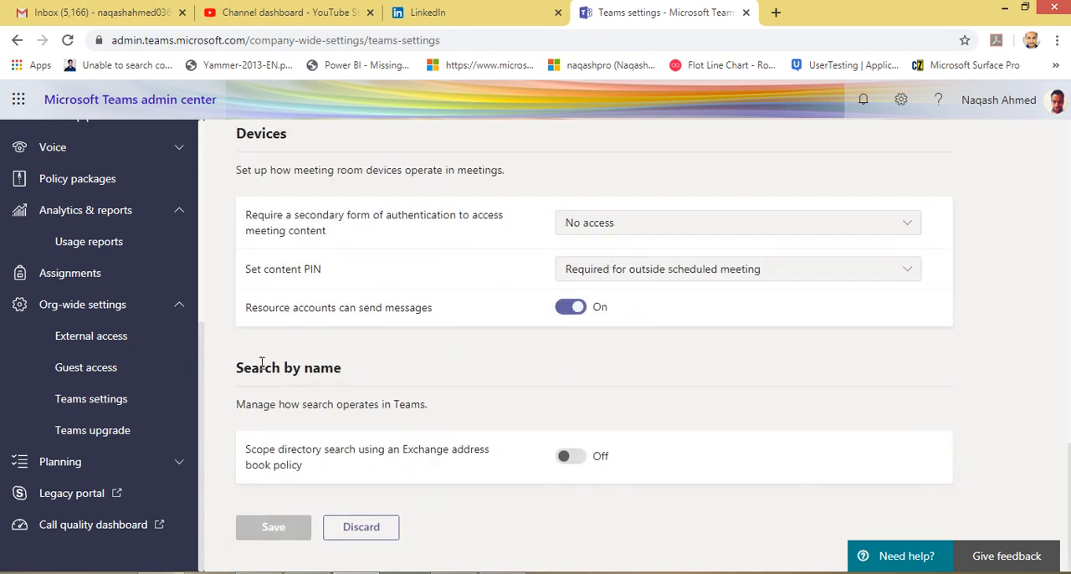
left_click_drag(237, 366, 394, 430)
left_click(395, 430)
left_click_drag(307, 450, 248, 450)
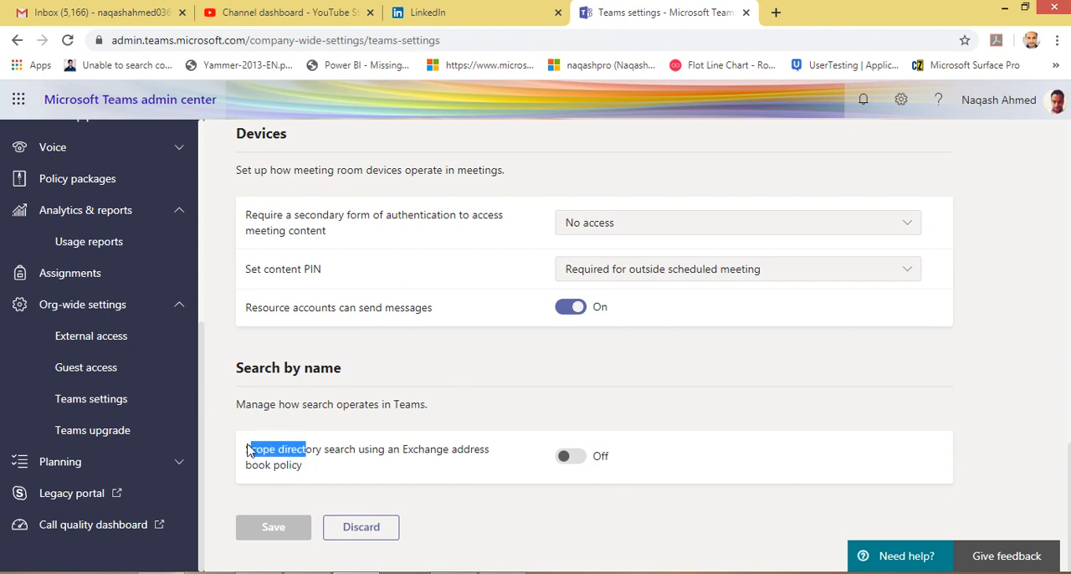
left_click(304, 466)
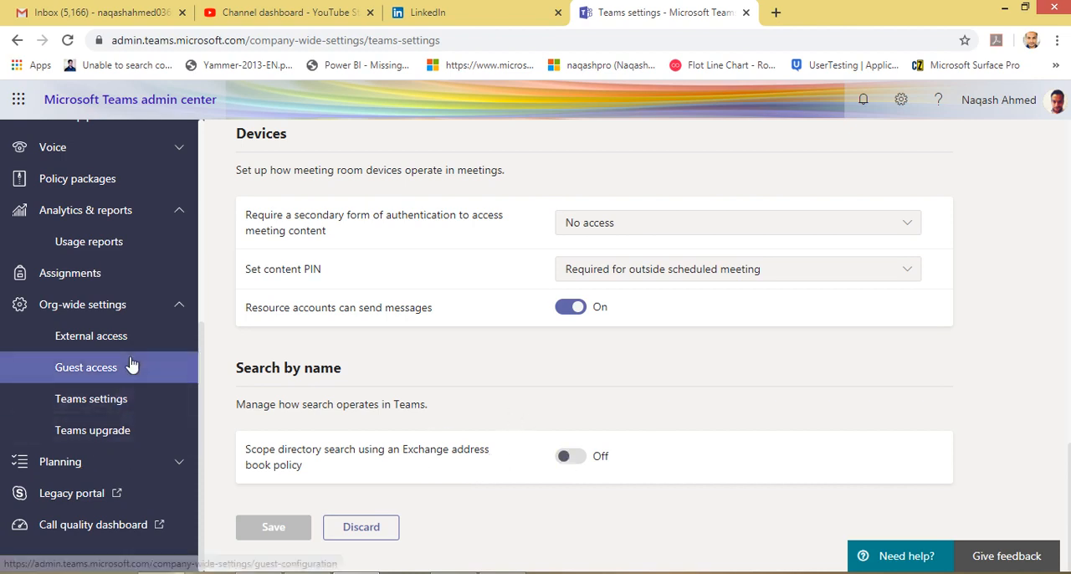
Open the org-wide Teams upgrade page and review its coexistence mode and app preferences for Skype for Business users.
left_click(143, 430)
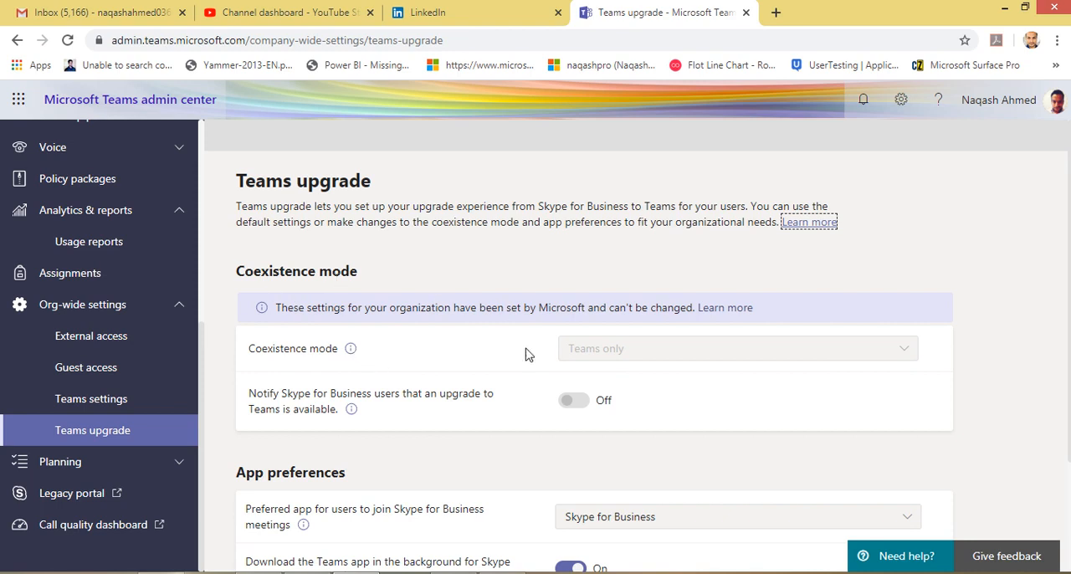
left_click(570, 355)
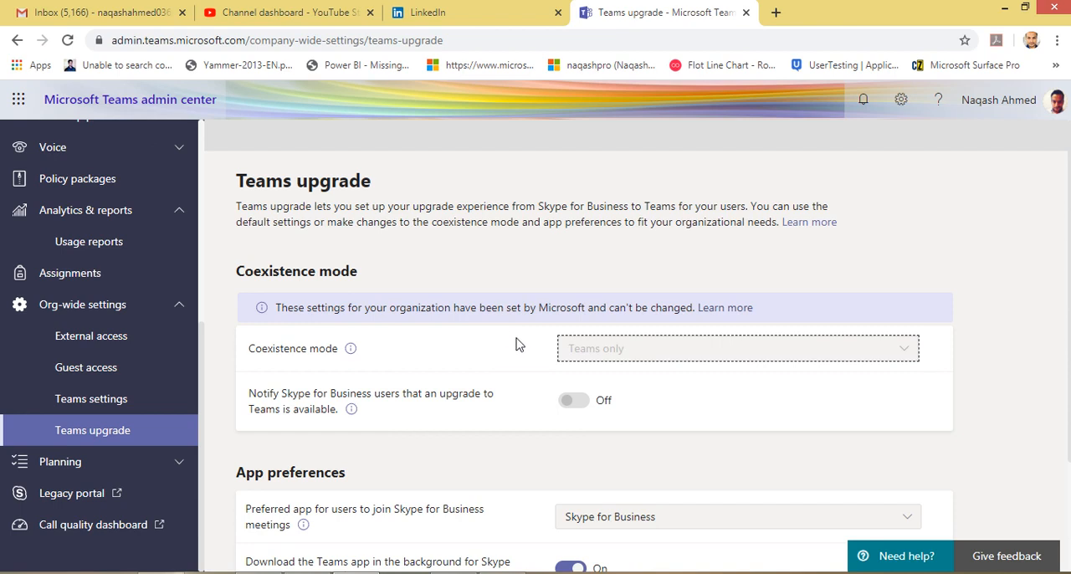
scroll(517, 344, "down", 1)
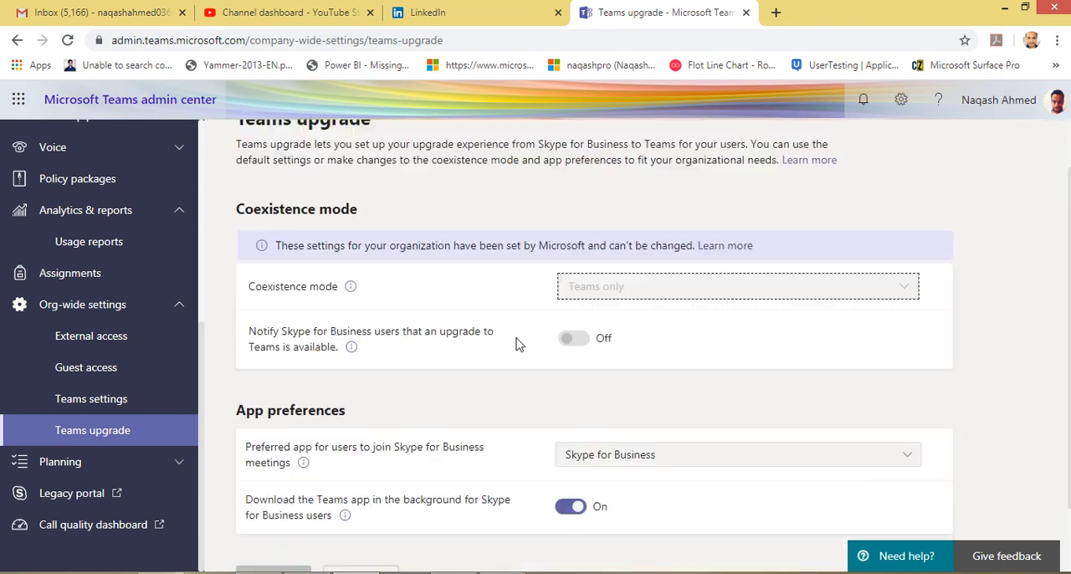
left_click_drag(570, 274, 407, 275)
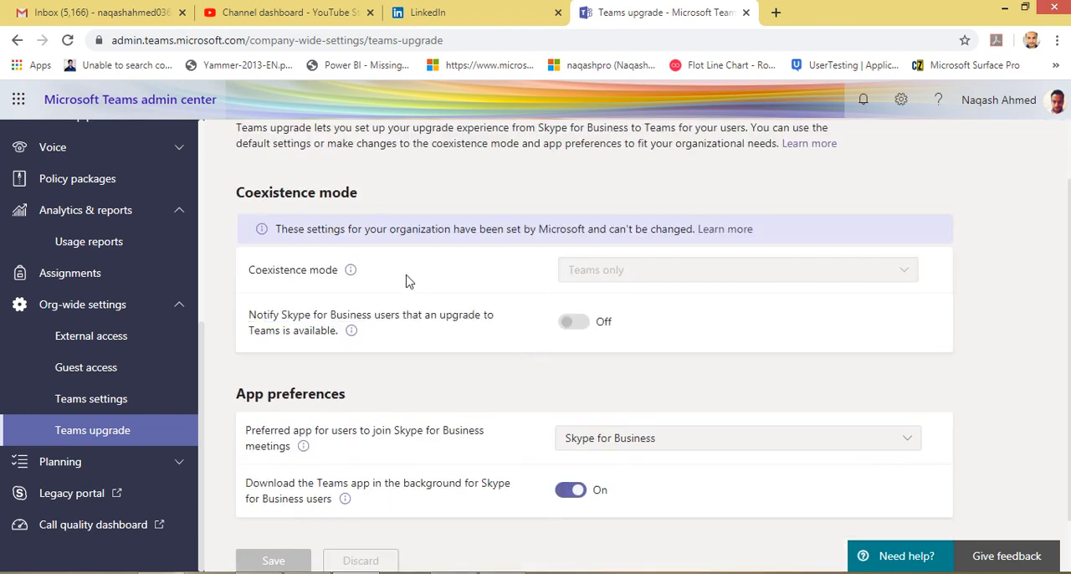
left_click(649, 273)
scroll(423, 365, "down", 1)
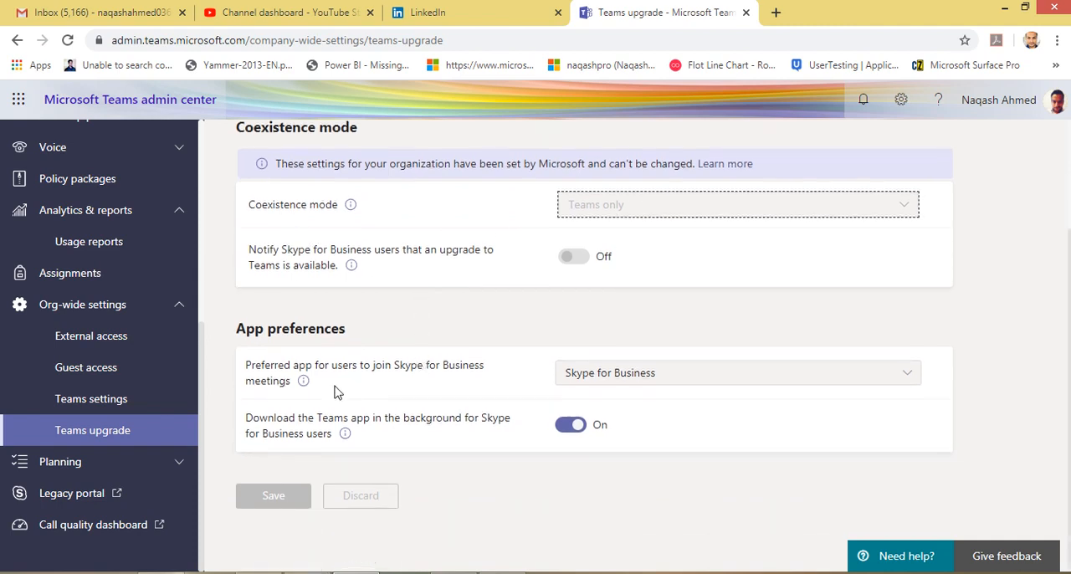
Review the preferred app choices for joining Skype for Business meetings and the background Teams download setting.
left_click(671, 377)
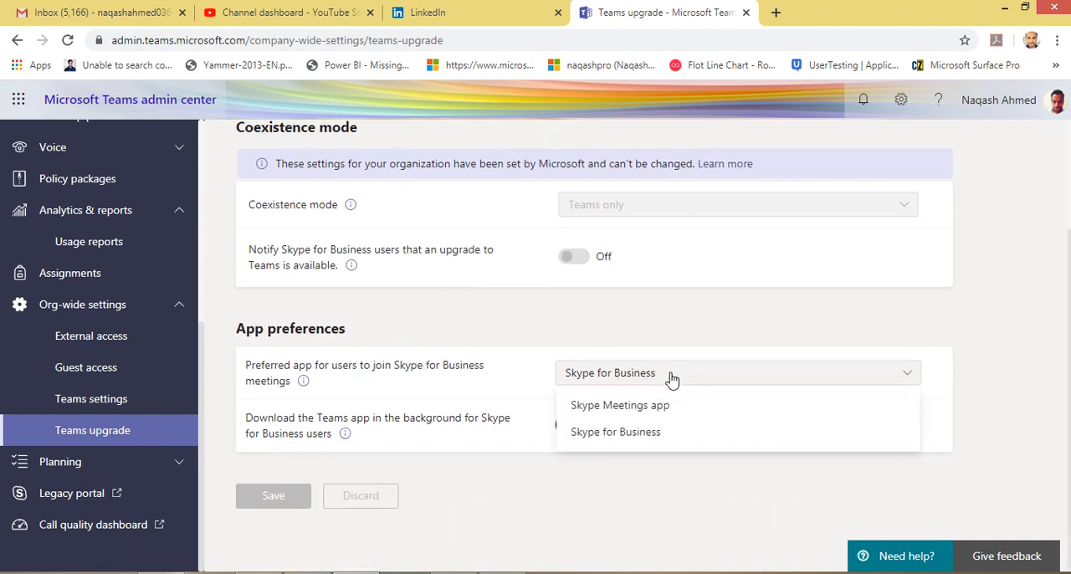
left_click(445, 379)
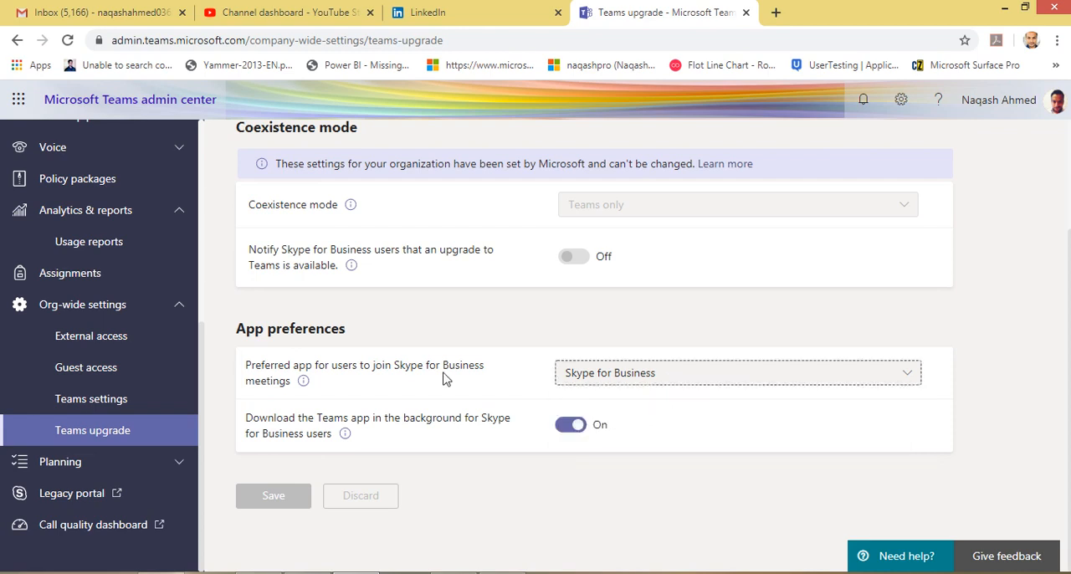
left_click(636, 378)
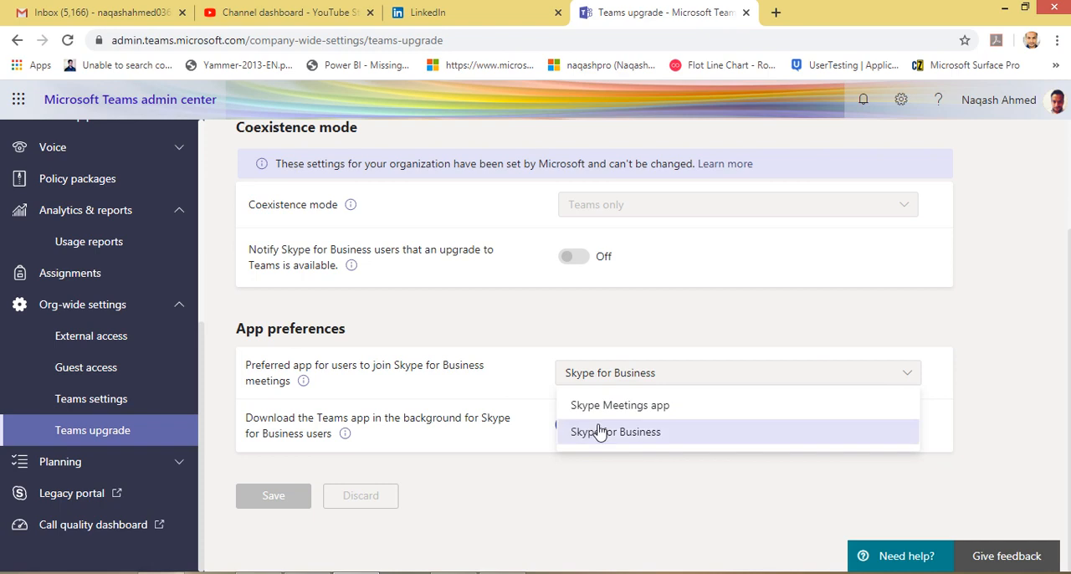
left_click(470, 376)
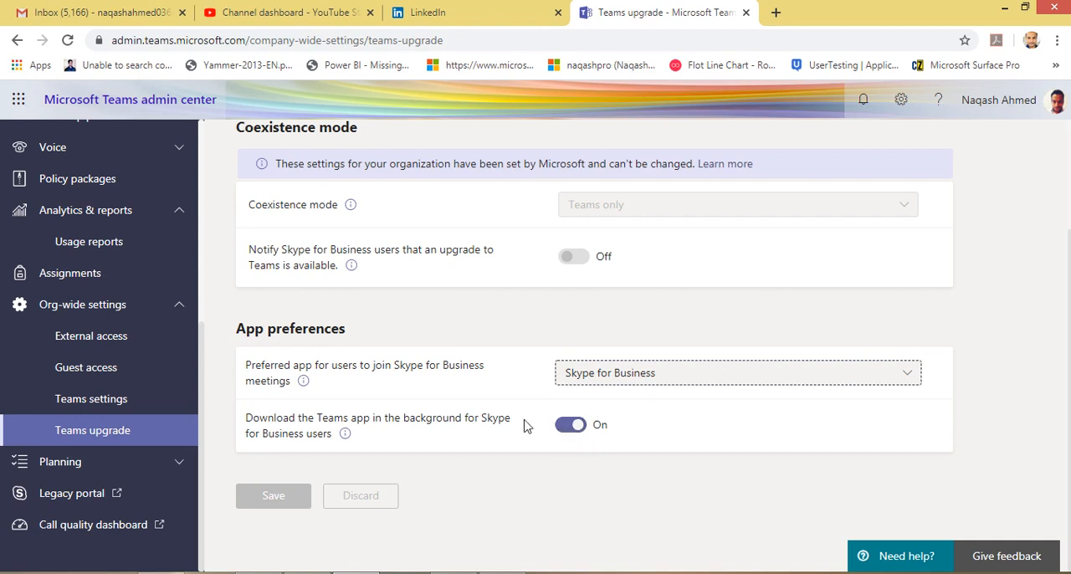
scroll(525, 422, "up", 3)
scroll(524, 421, "down", 3)
Open the Teams advisor under Planning, review its Deploy workloads list, and discard the workload creation.
left_click(33, 461)
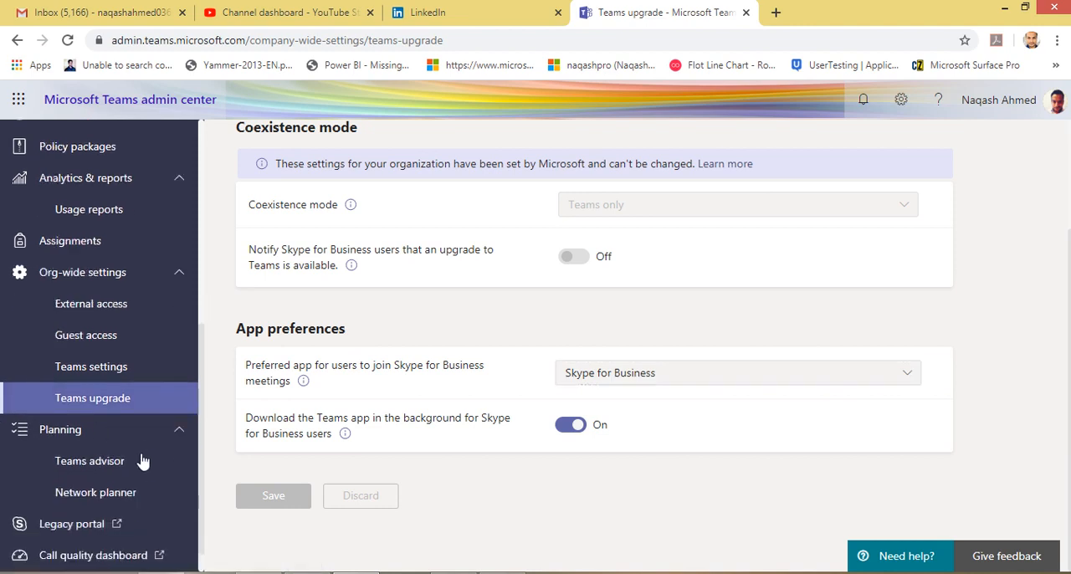
left_click(115, 436)
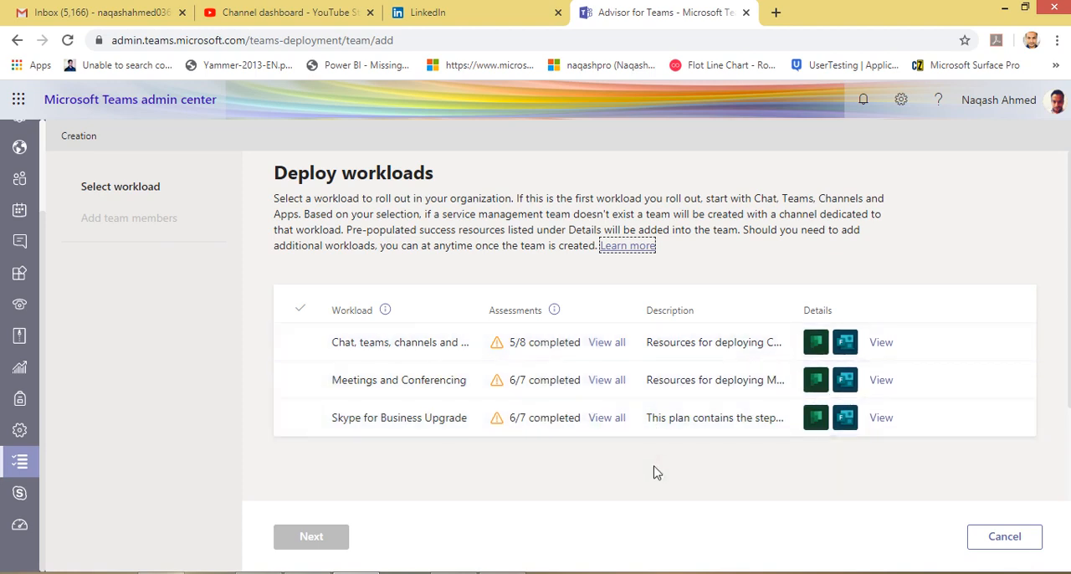
left_click(1006, 541)
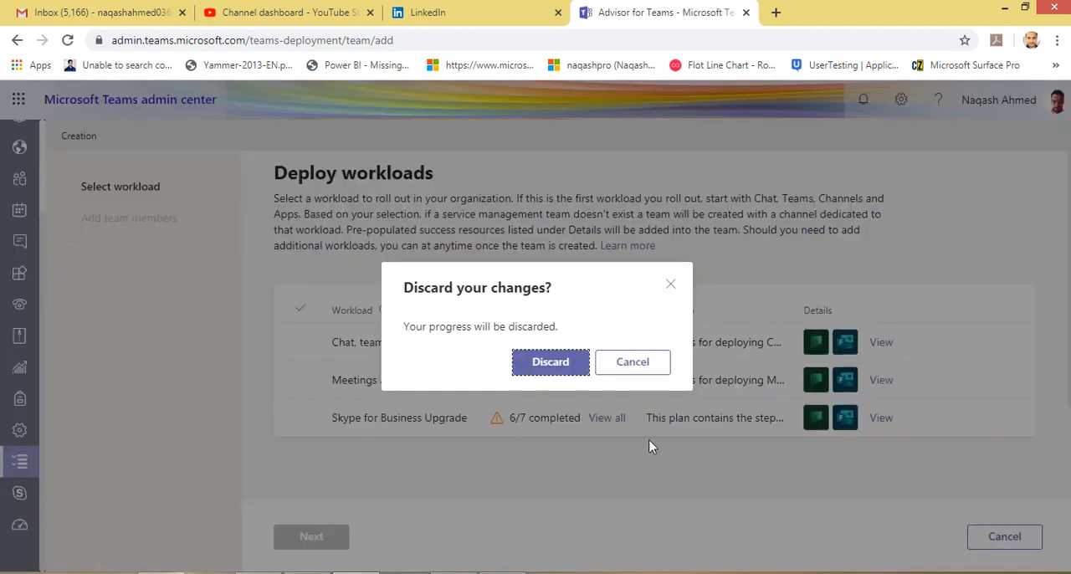
left_click(536, 369)
Open the Network planner page under Planning and review its network plans summary.
scroll(151, 511, "down", 4)
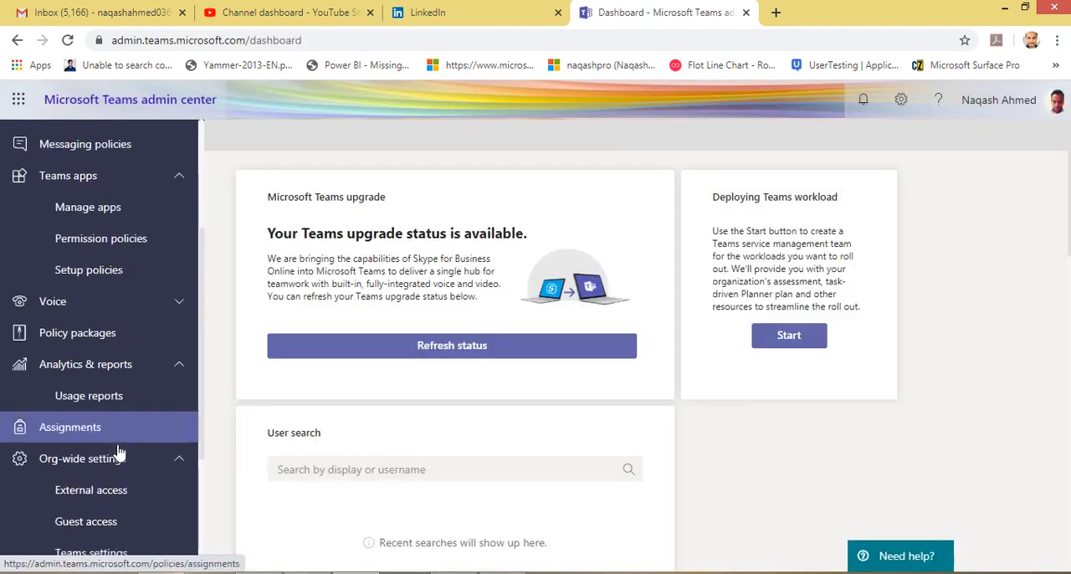
left_click(122, 476)
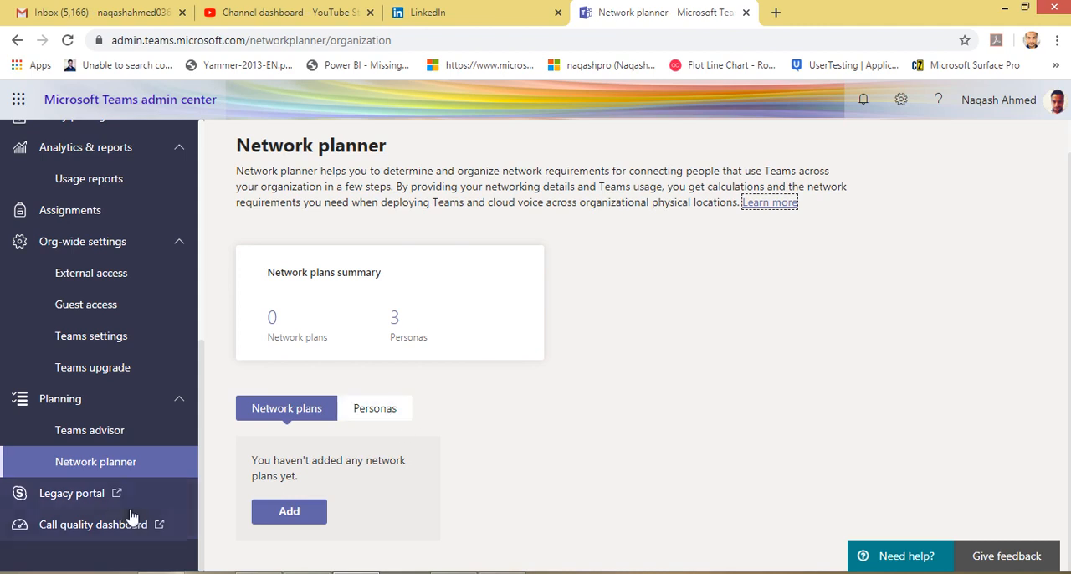
Launch the Legacy portal and the Call quality dashboard from the Teams admin center.
left_click(37, 502)
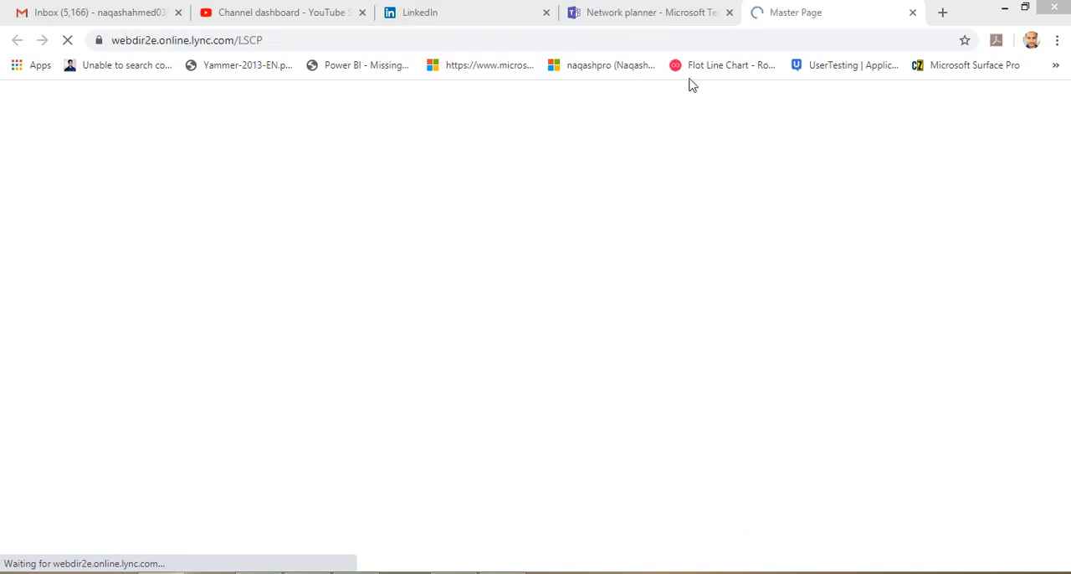
left_click(699, 13)
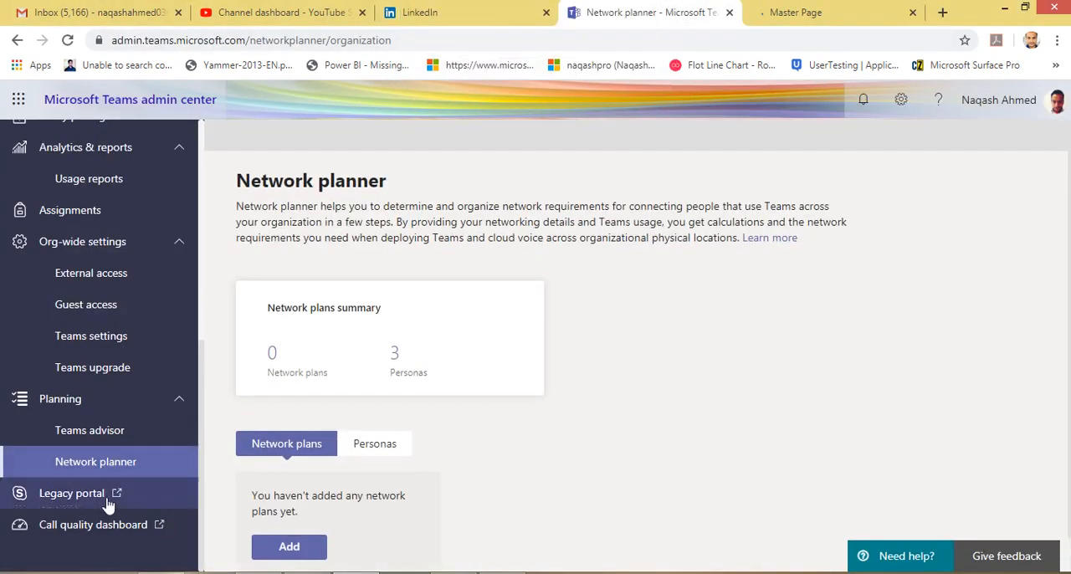
left_click(839, 20)
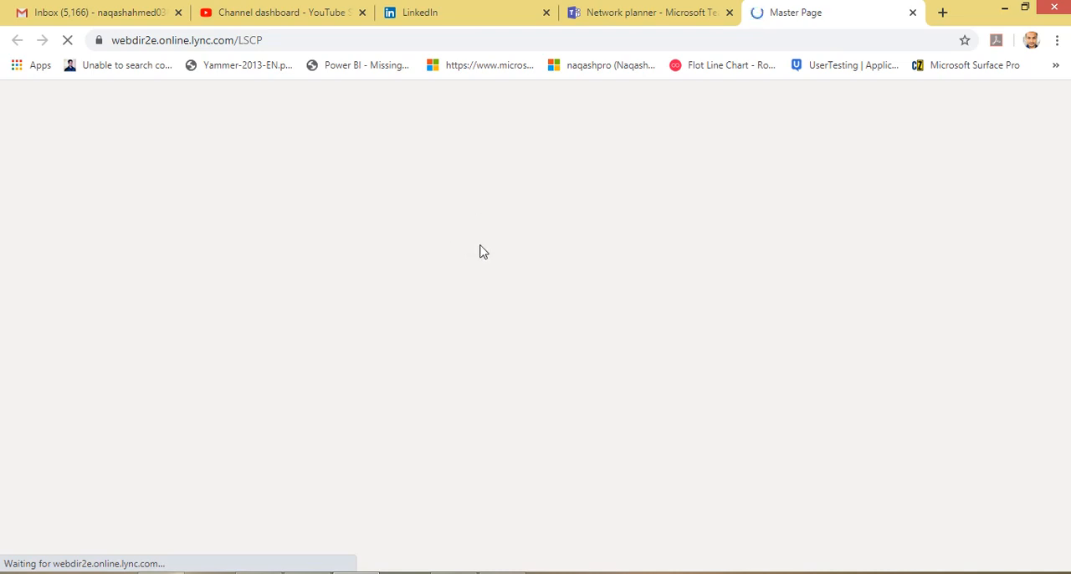
left_click(676, 17)
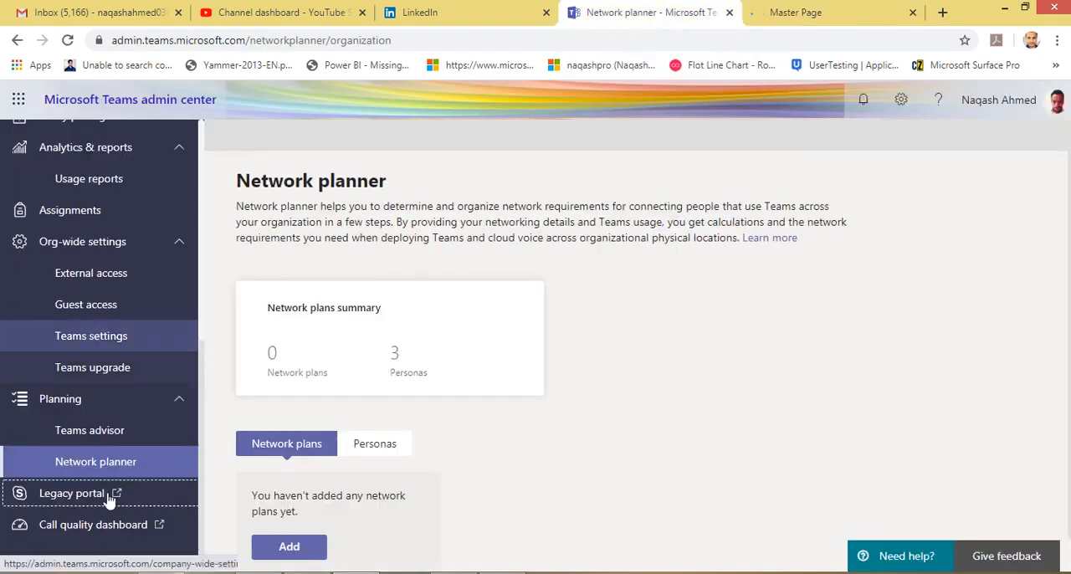
left_click(97, 527)
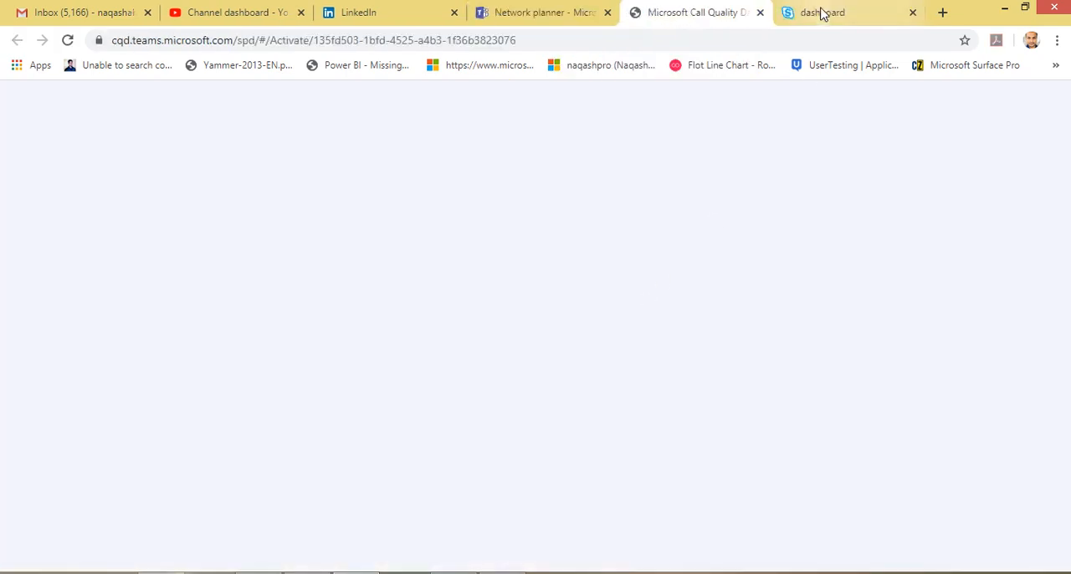
Review the legacy Skype for Business admin center dashboard, highlighting its title, and close the portal.
left_click(823, 15)
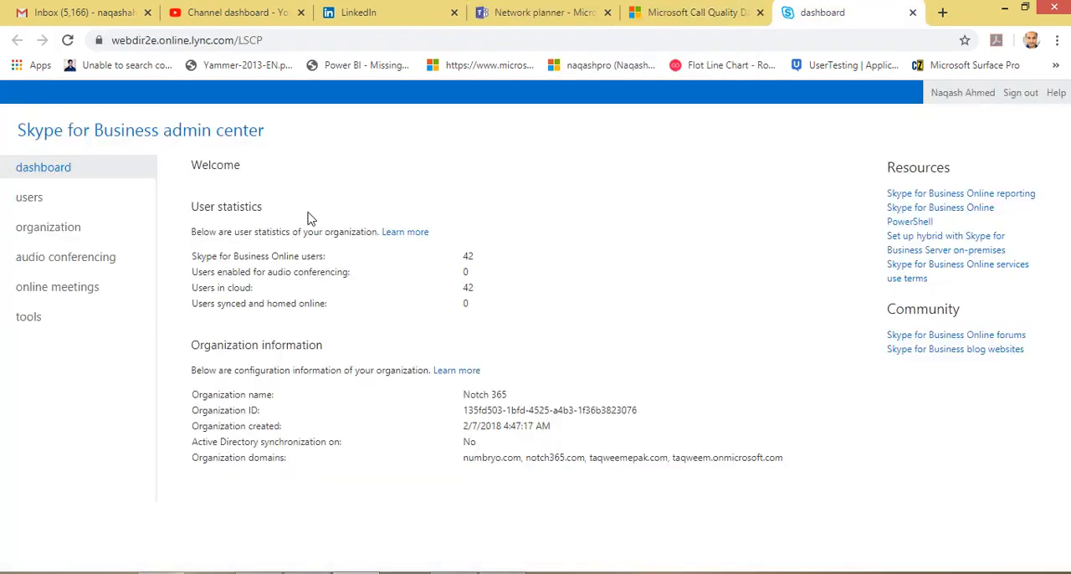
left_click_drag(18, 130, 316, 137)
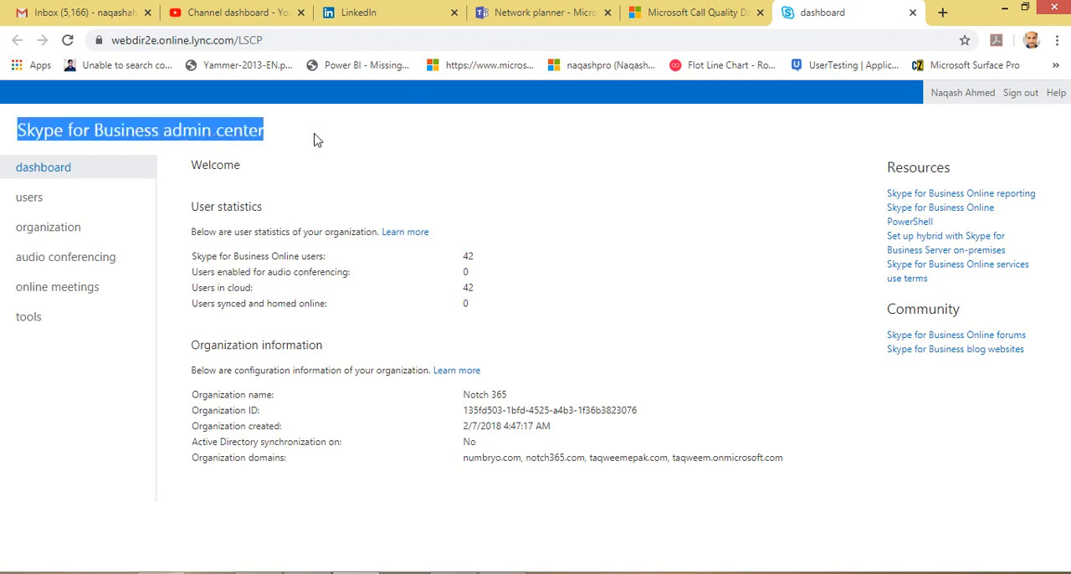
left_click(317, 140)
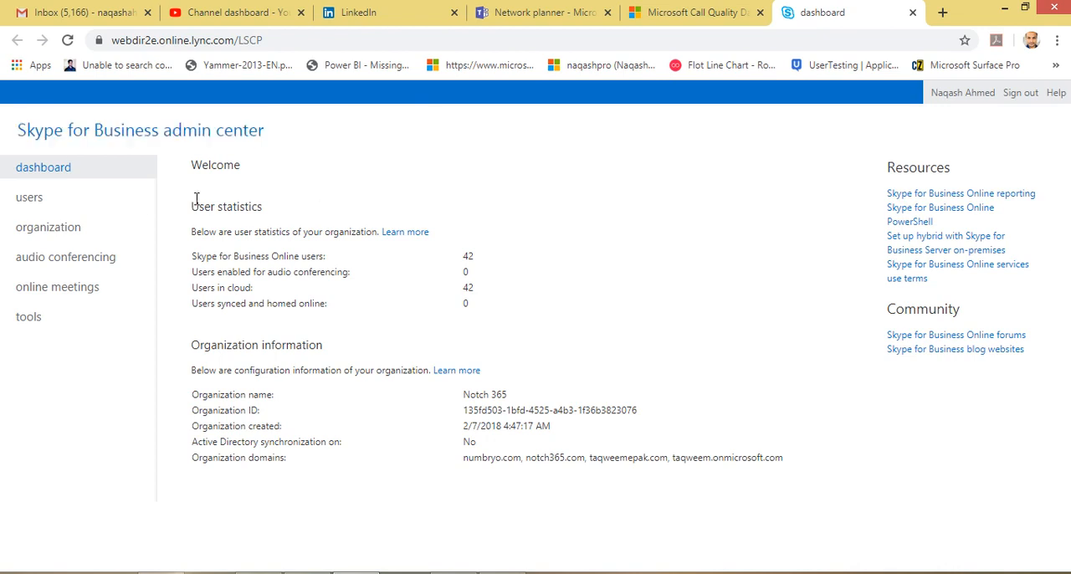
left_click_drag(17, 130, 295, 139)
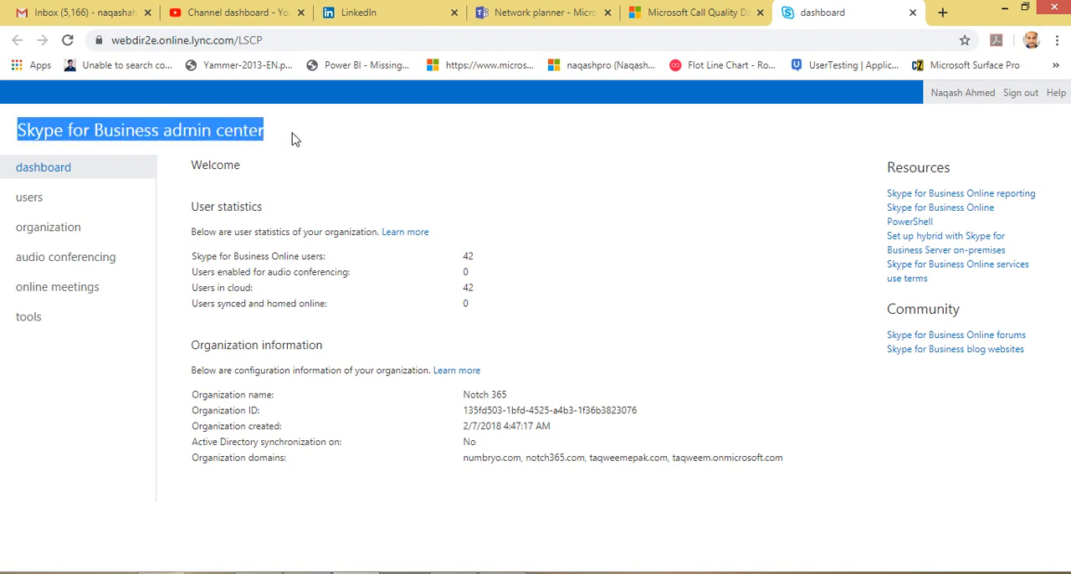
left_click(295, 139)
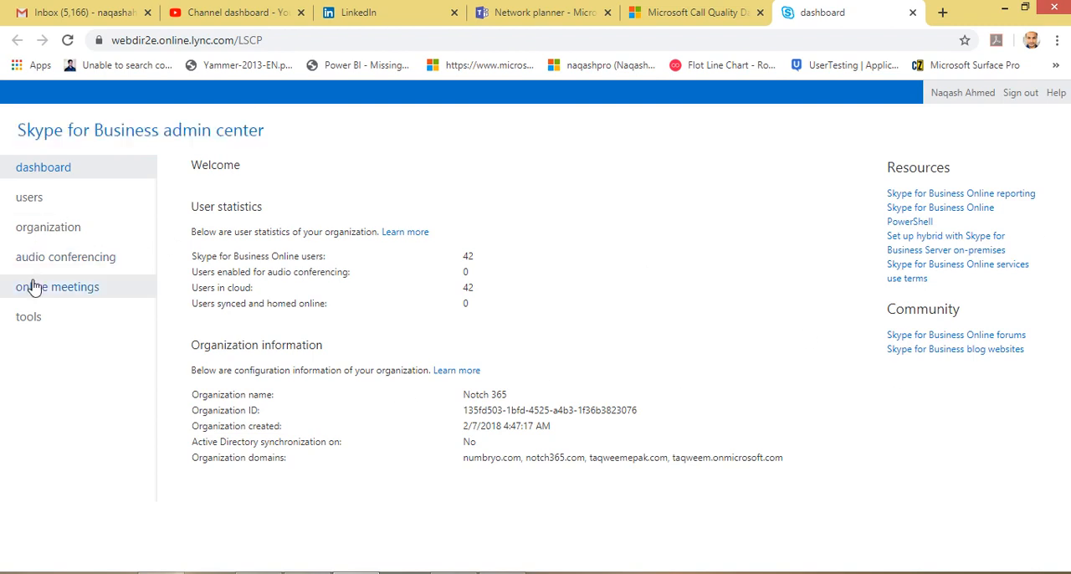
left_click(913, 13)
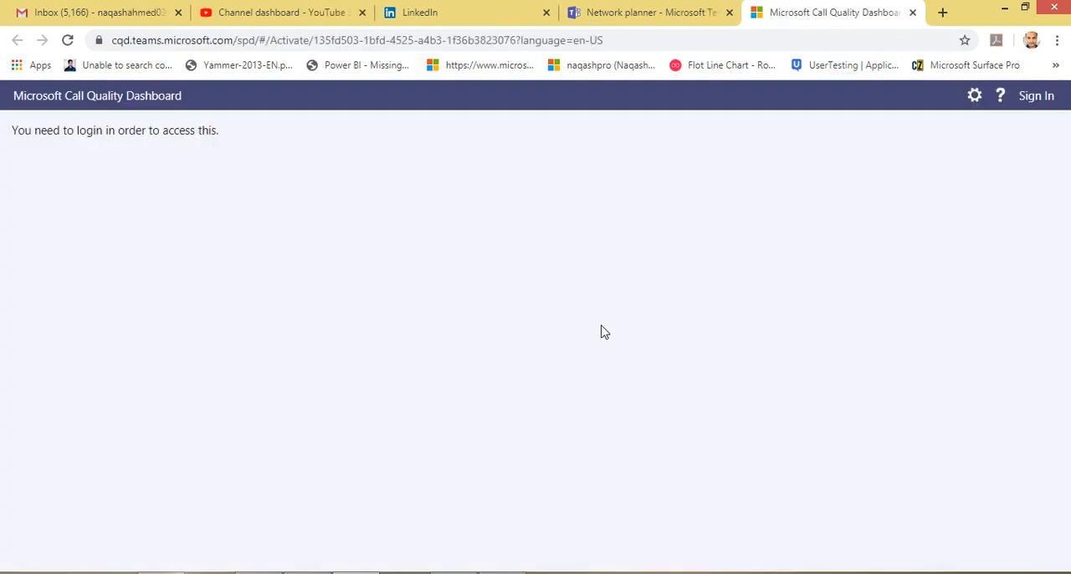
Sign in to the Microsoft Call Quality Dashboard and review the Overall Call Quality trend charts.
left_click(1044, 104)
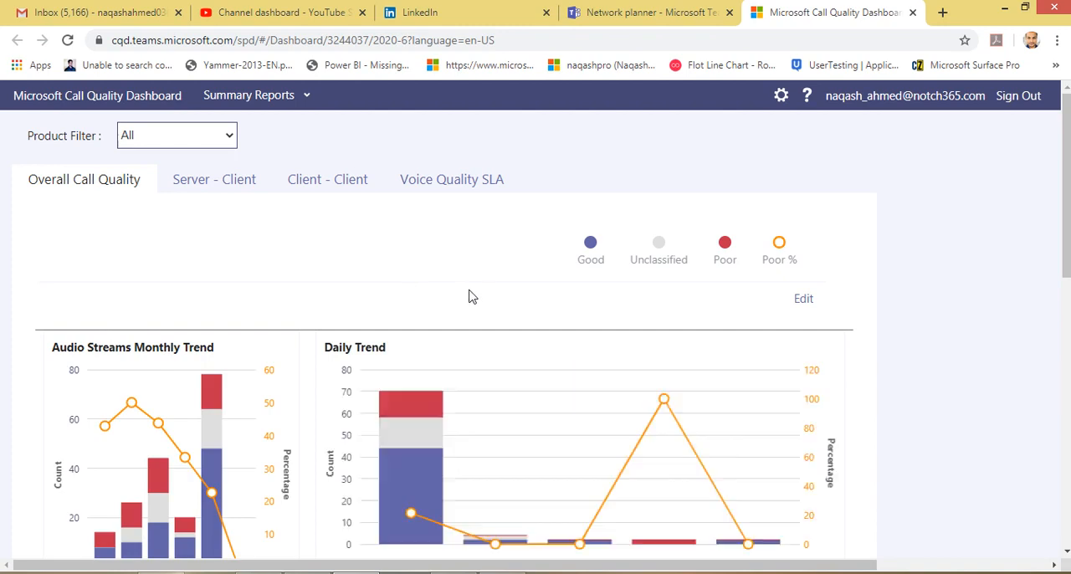
scroll(728, 263, "down", 2)
scroll(705, 301, "down", 6)
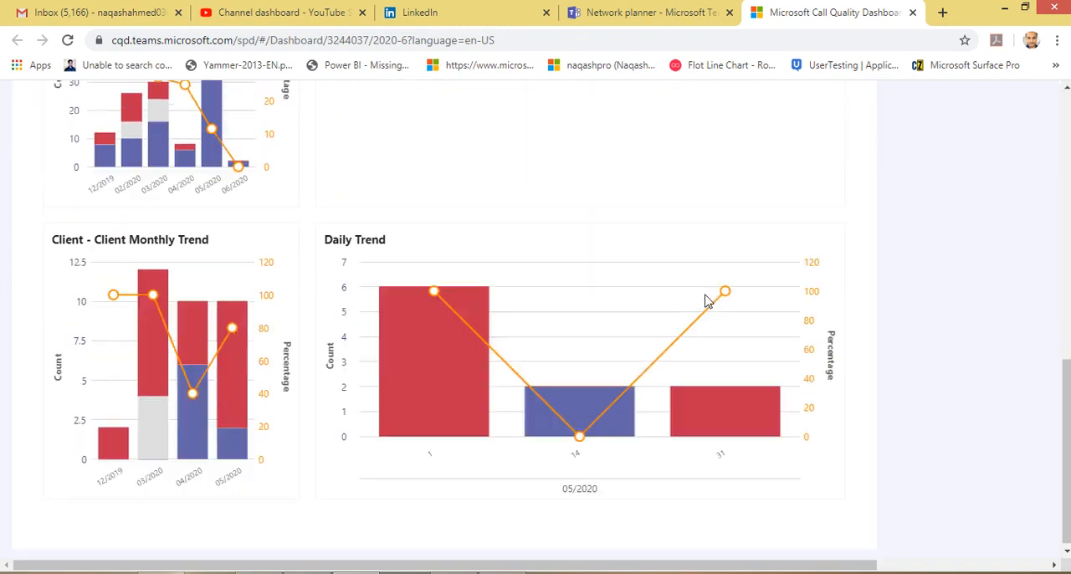
scroll(705, 301, "up", 3)
scroll(706, 301, "up", 5)
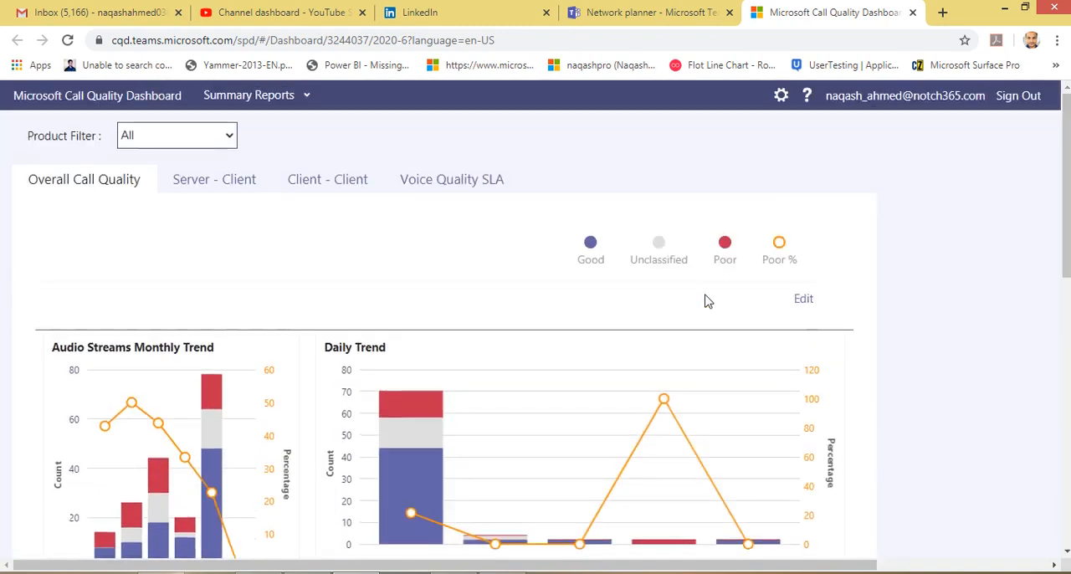
Review the Server - Client, Client - Client and Voice Quality SLA reports in the Call Quality Dashboard.
left_click(222, 183)
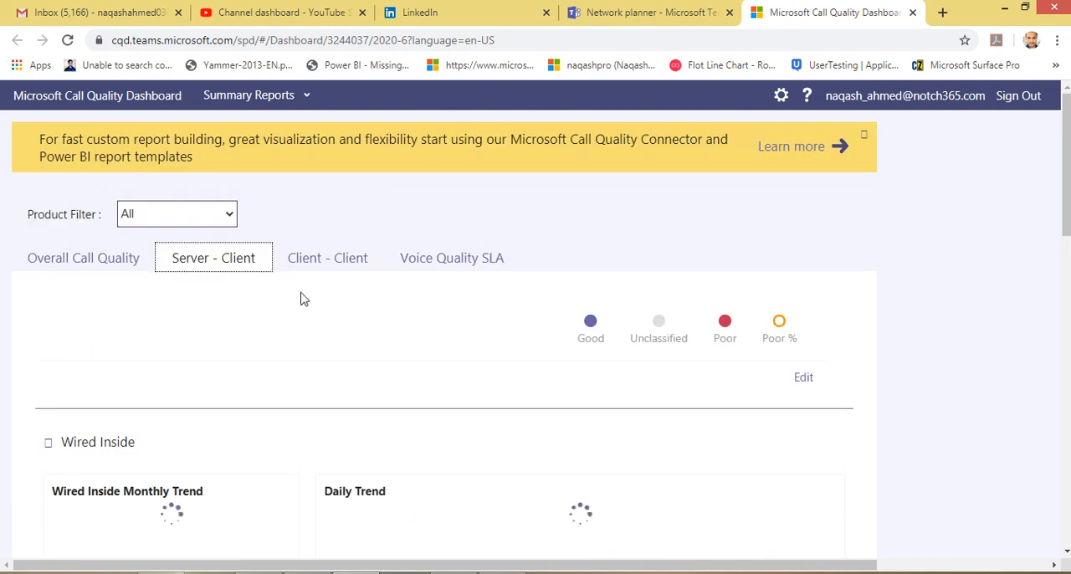
scroll(305, 300, "down", 3)
scroll(306, 301, "down", 6)
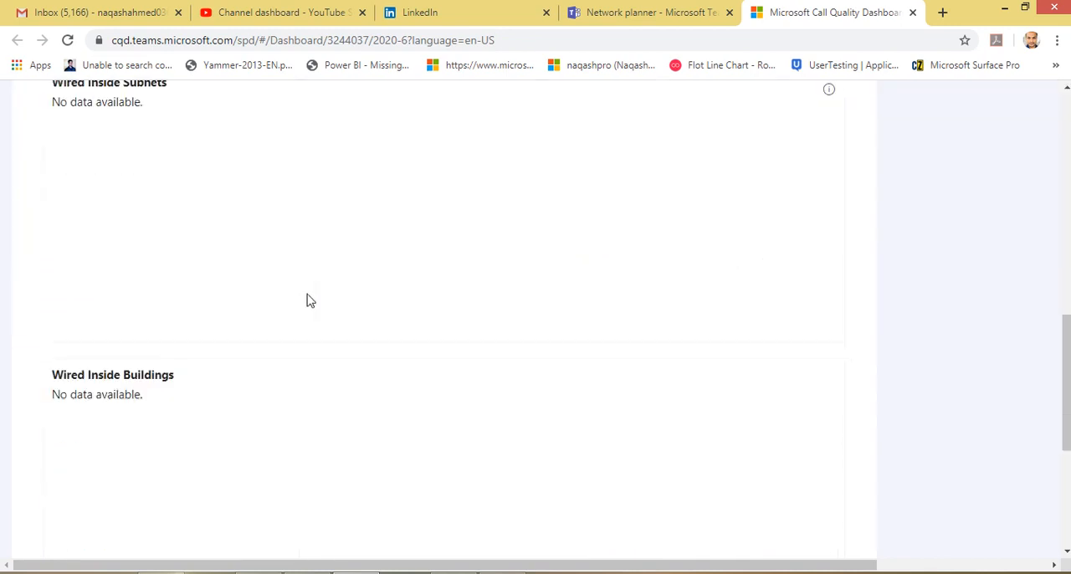
scroll(306, 300, "up", 10)
left_click(340, 353)
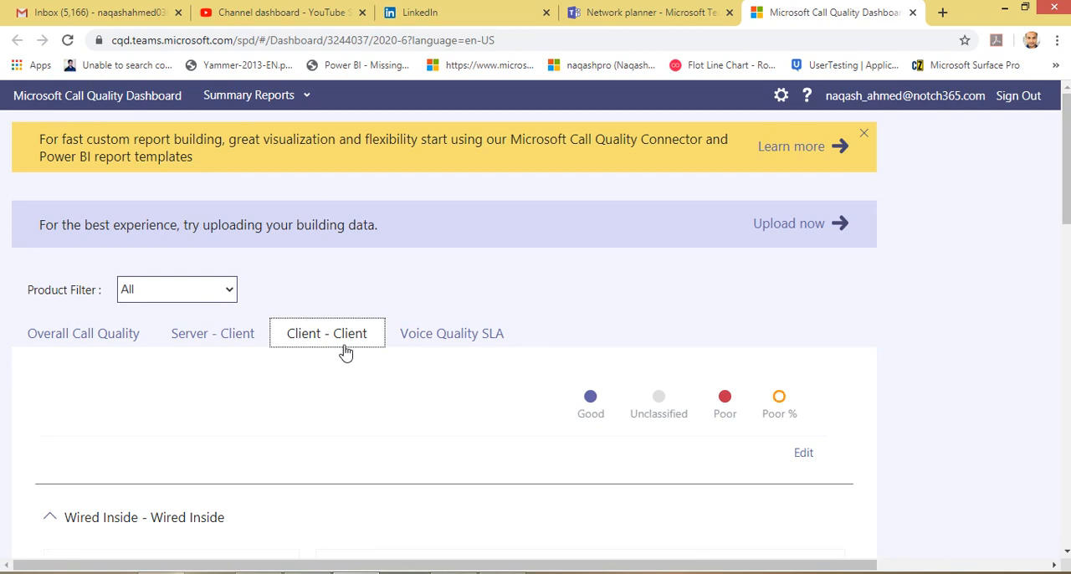
left_click(432, 338)
scroll(679, 415, "down", 4)
scroll(680, 415, "up", 4)
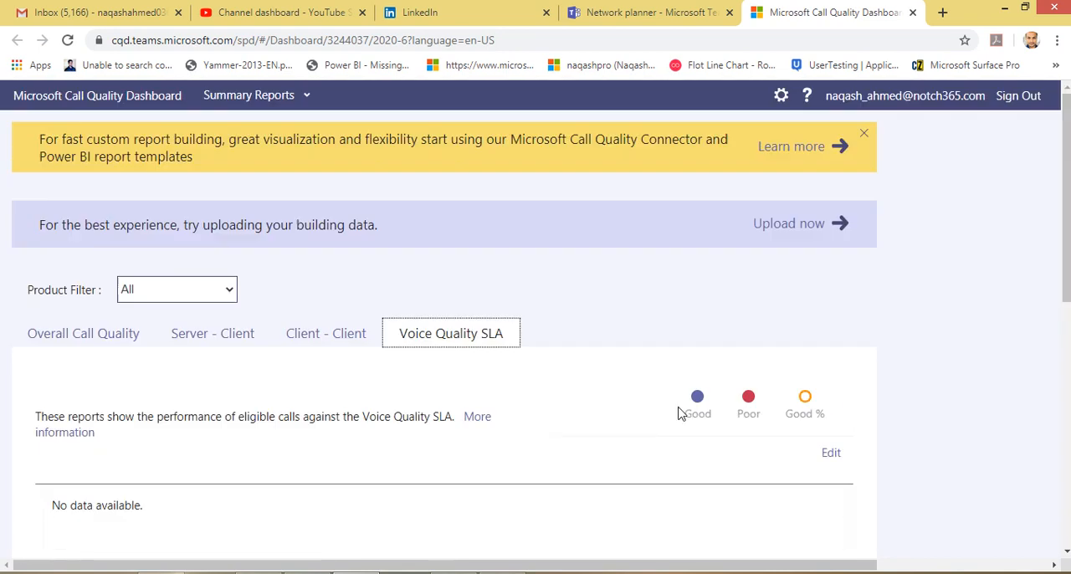
Return to the Overall Call Quality report and close the Call Quality Dashboard.
left_click(95, 339)
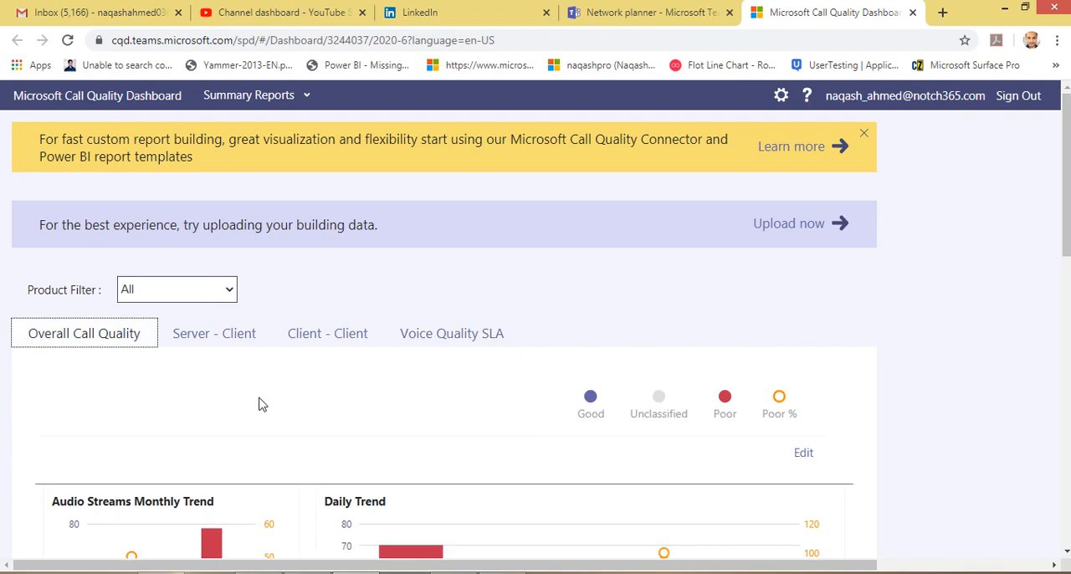
scroll(276, 402, "down", 5)
scroll(282, 400, "up", 5)
left_click(912, 11)
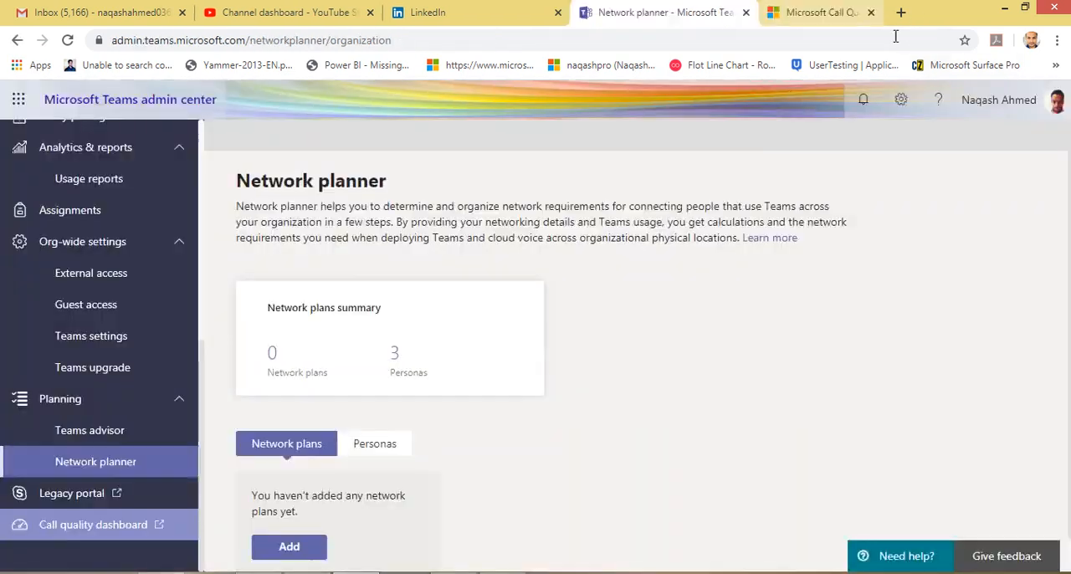
Return to the Teams admin center Dashboard and review the page lists under Teams and Meetings.
scroll(153, 478, "up", 5)
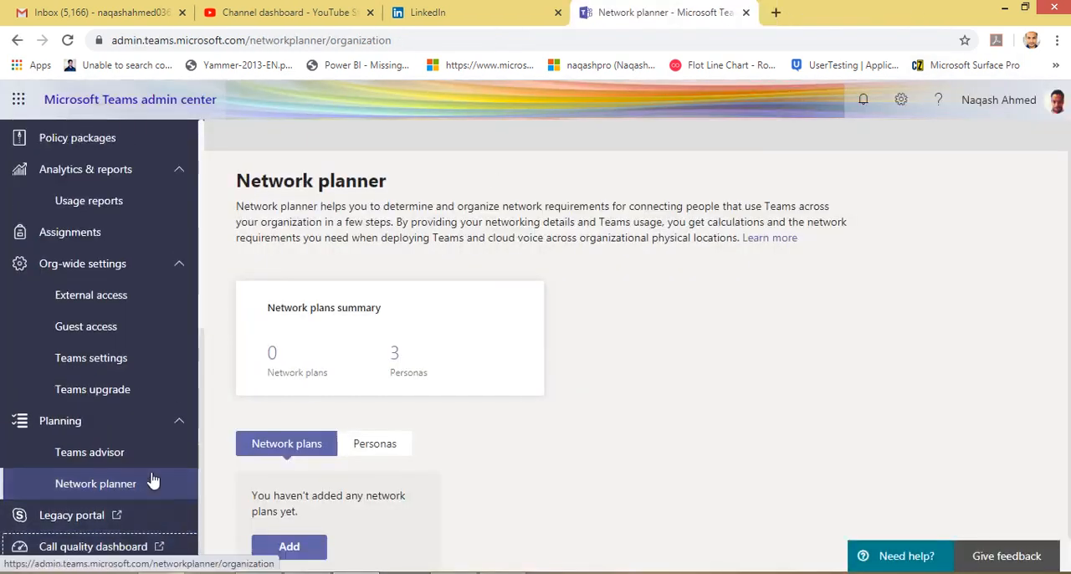
scroll(154, 480, "down", 5)
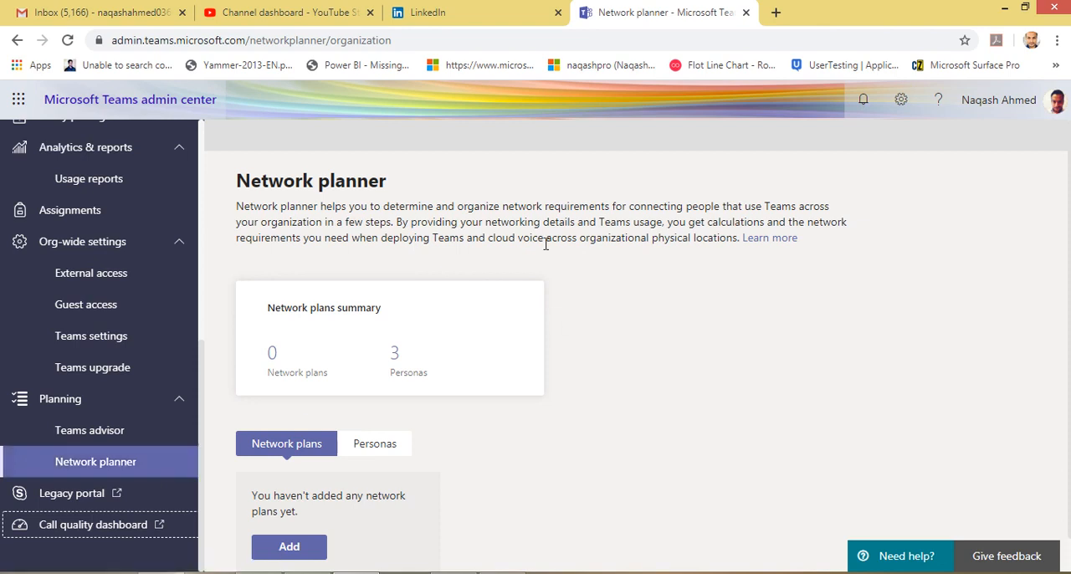
scroll(110, 179, "up", 5)
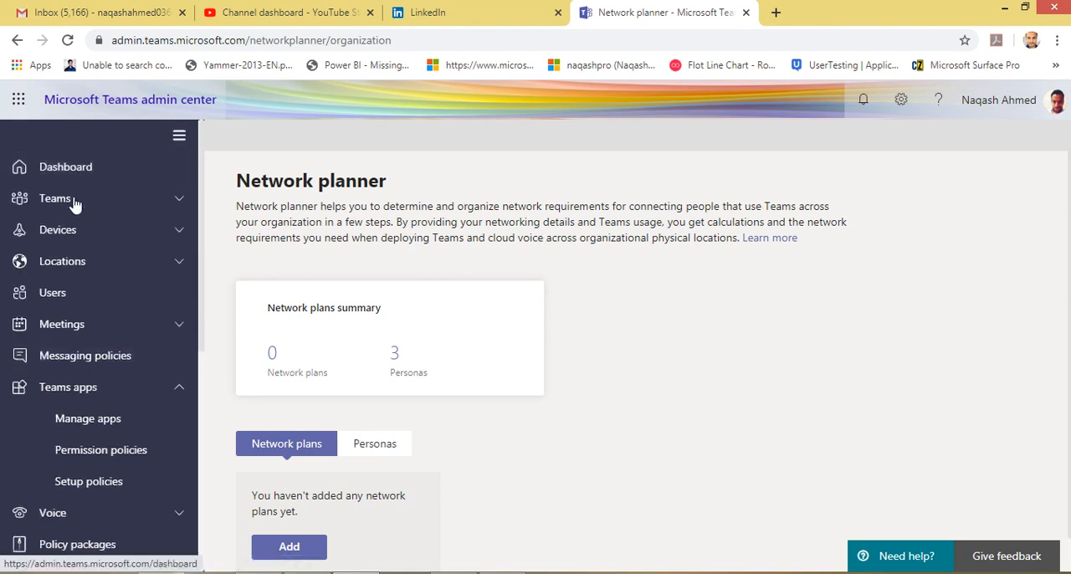
left_click(69, 171)
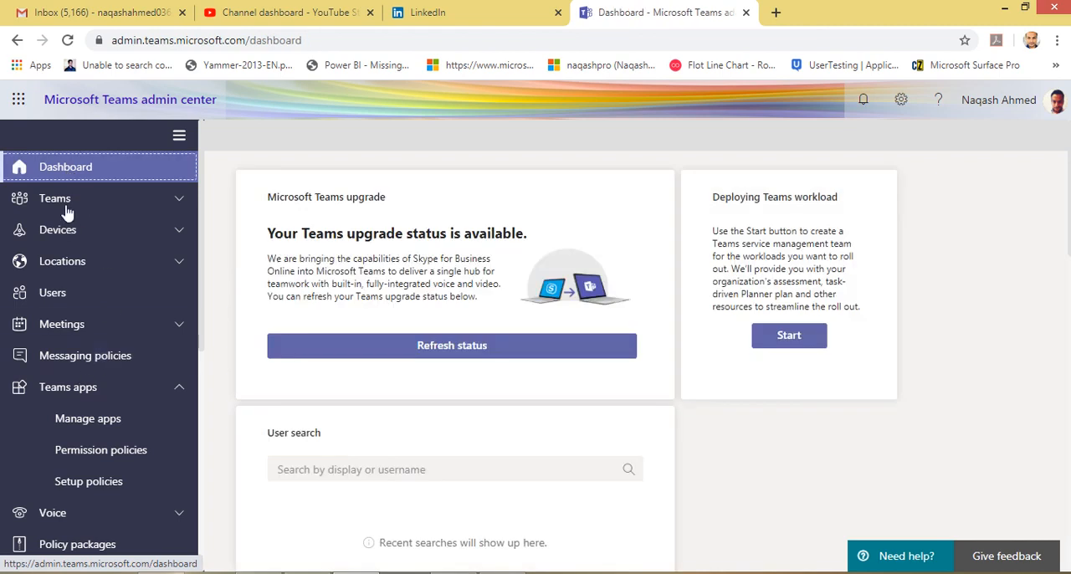
left_click(67, 209)
left_click(112, 395)
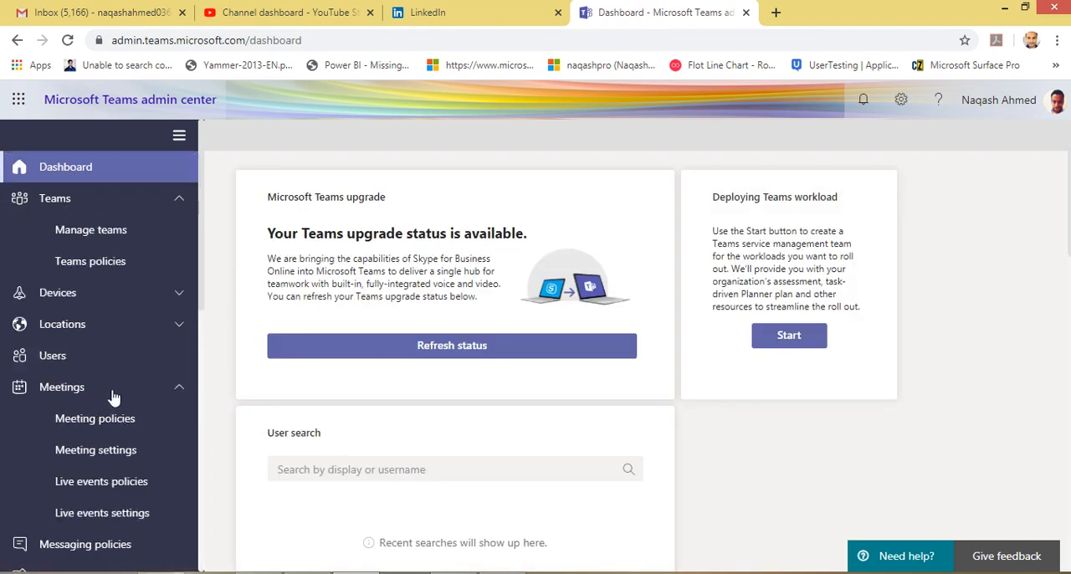
left_click(114, 396)
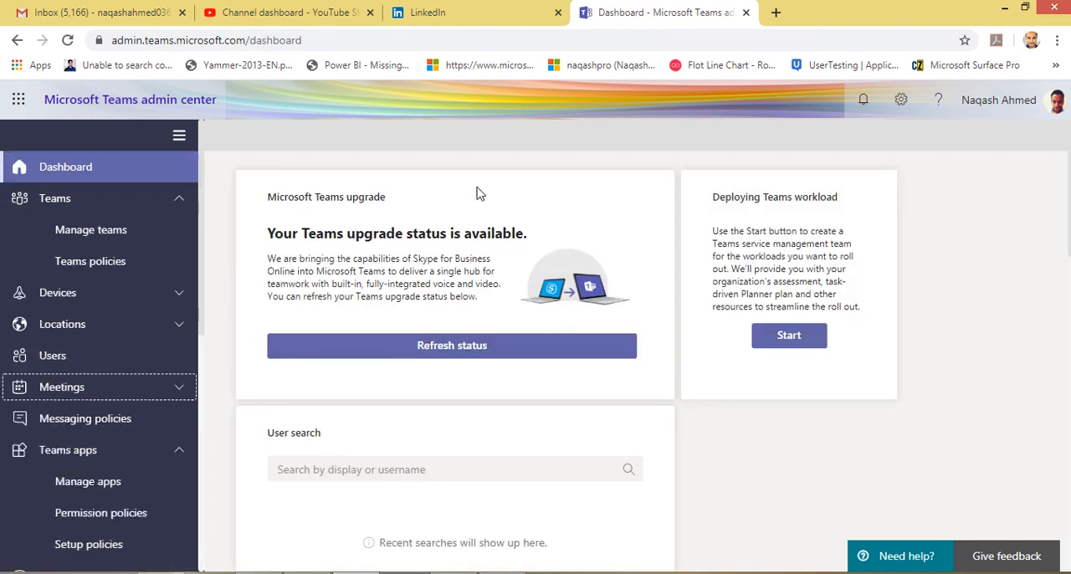